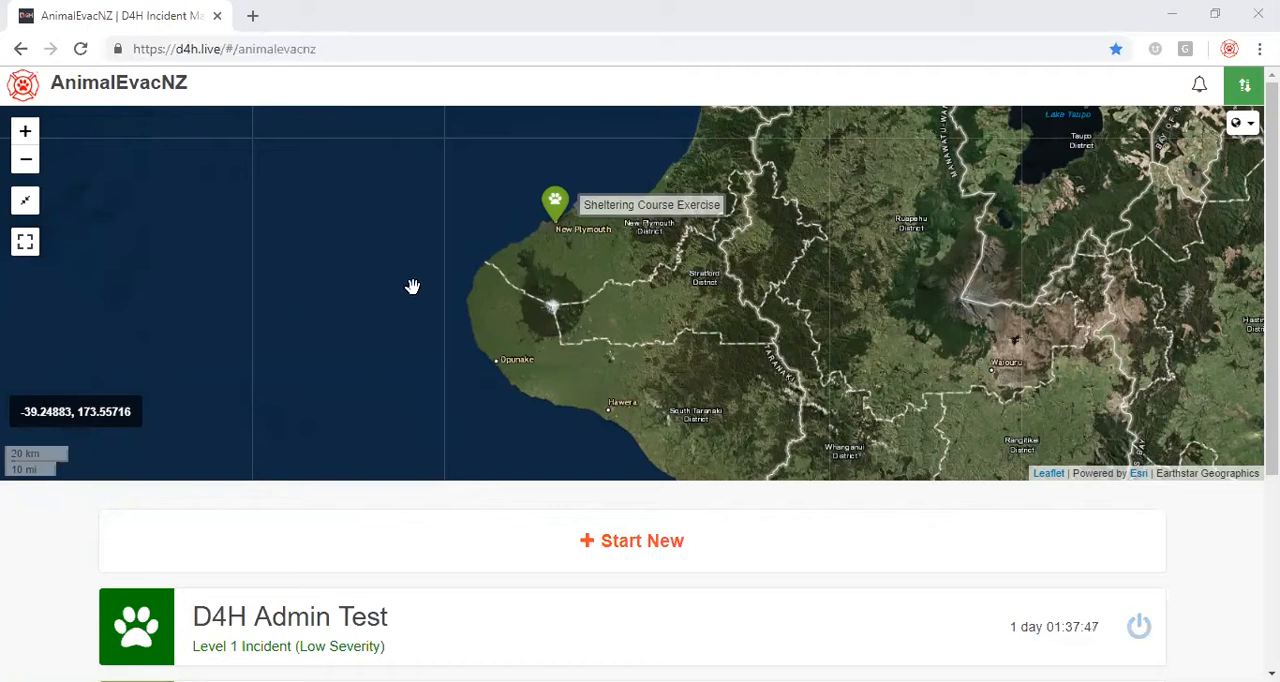
Open the Sheltering Course Exercise event and look over its dashboard summaries for animals, evacuees, personnel, logistics and shelters.
scroll(412, 287, "down", 2)
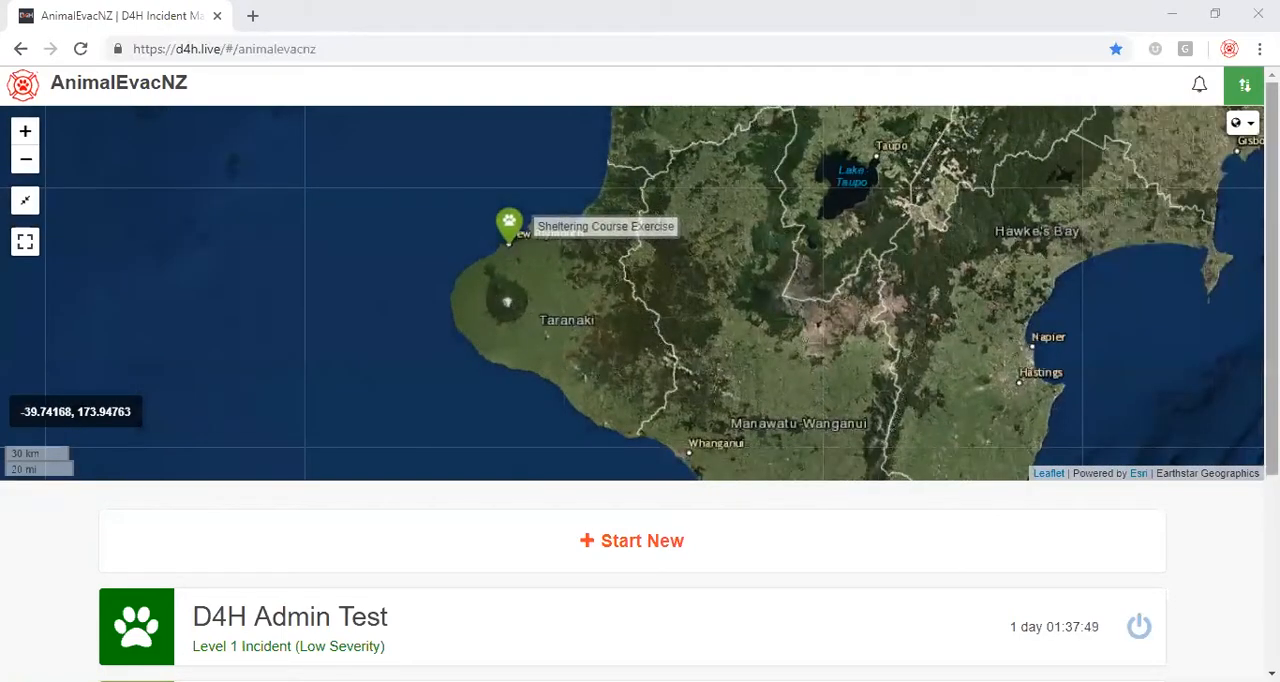
scroll(669, 571, "down", 2)
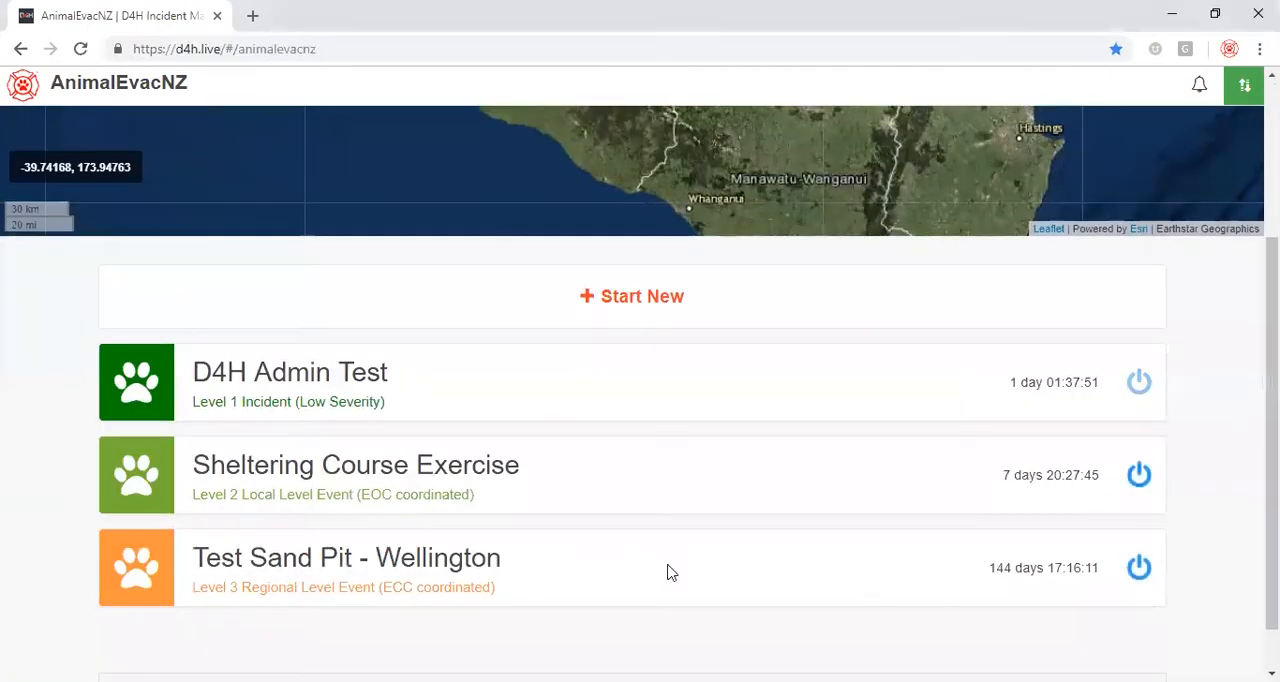
left_click(481, 467)
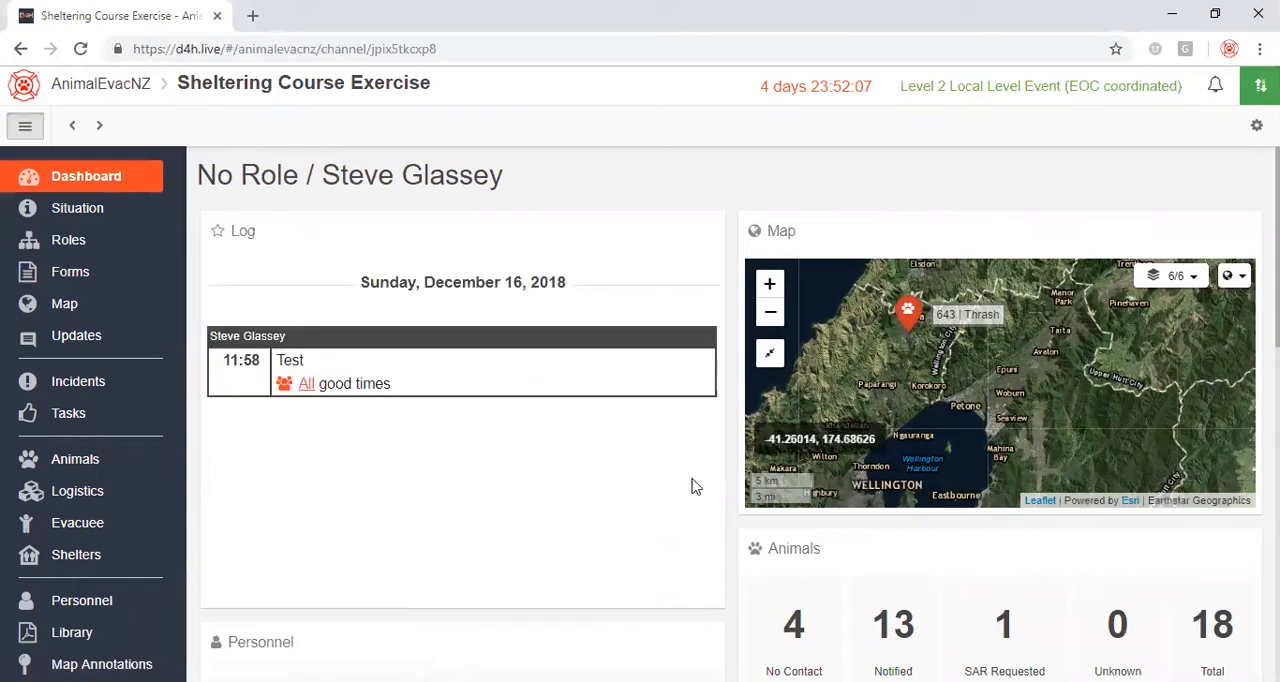
scroll(691, 470, "down", 3)
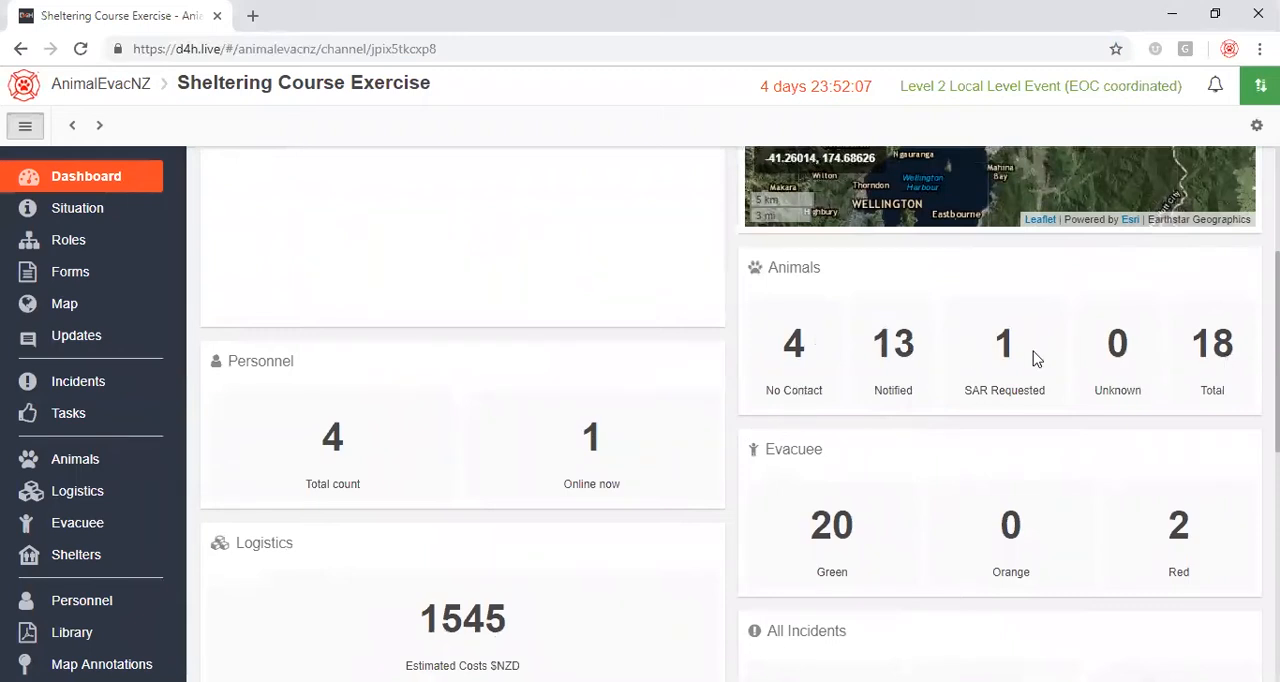
scroll(806, 434, "down", 2)
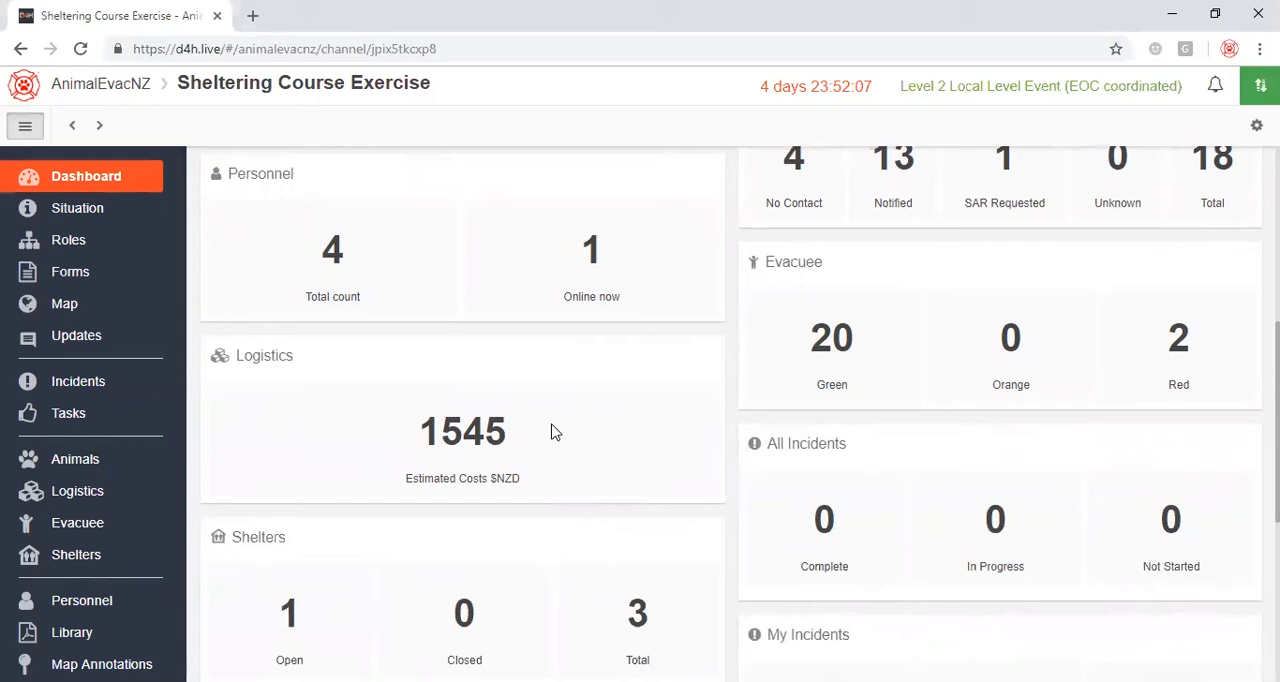
scroll(560, 435, "up", 5)
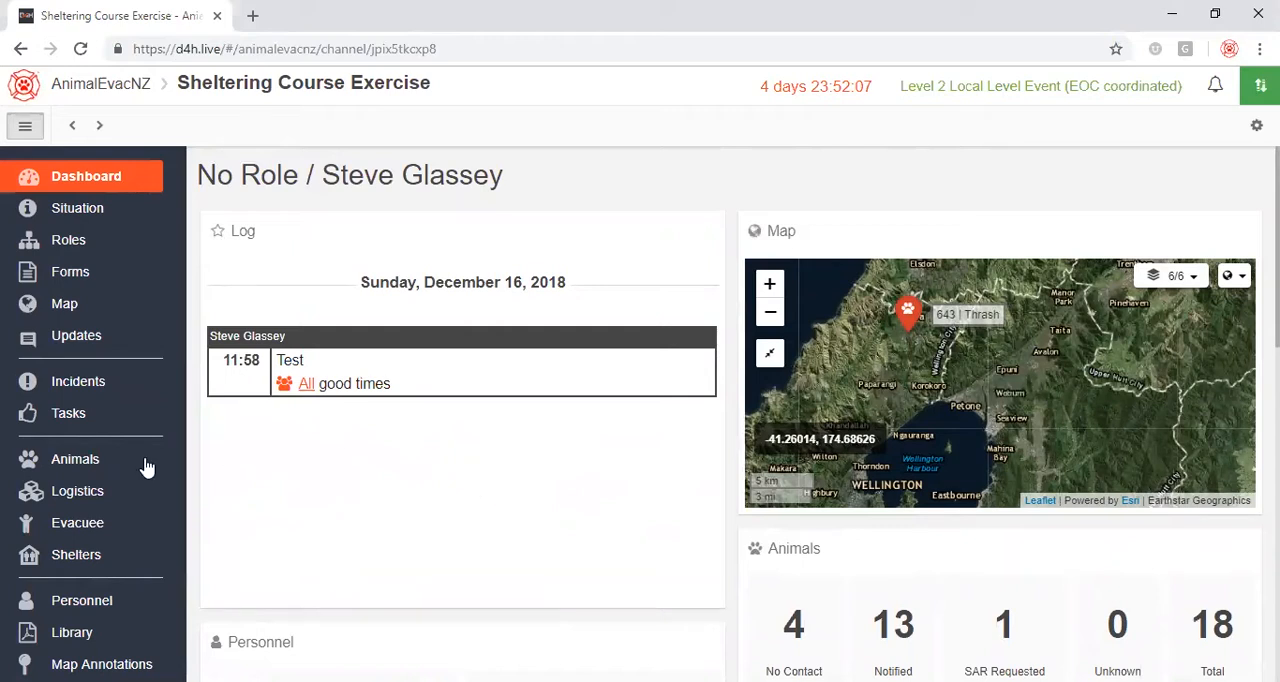
Add a new record to the Animals register and replace its placeholder name with Diesel, keeping the 6422 reference number.
left_click(85, 465)
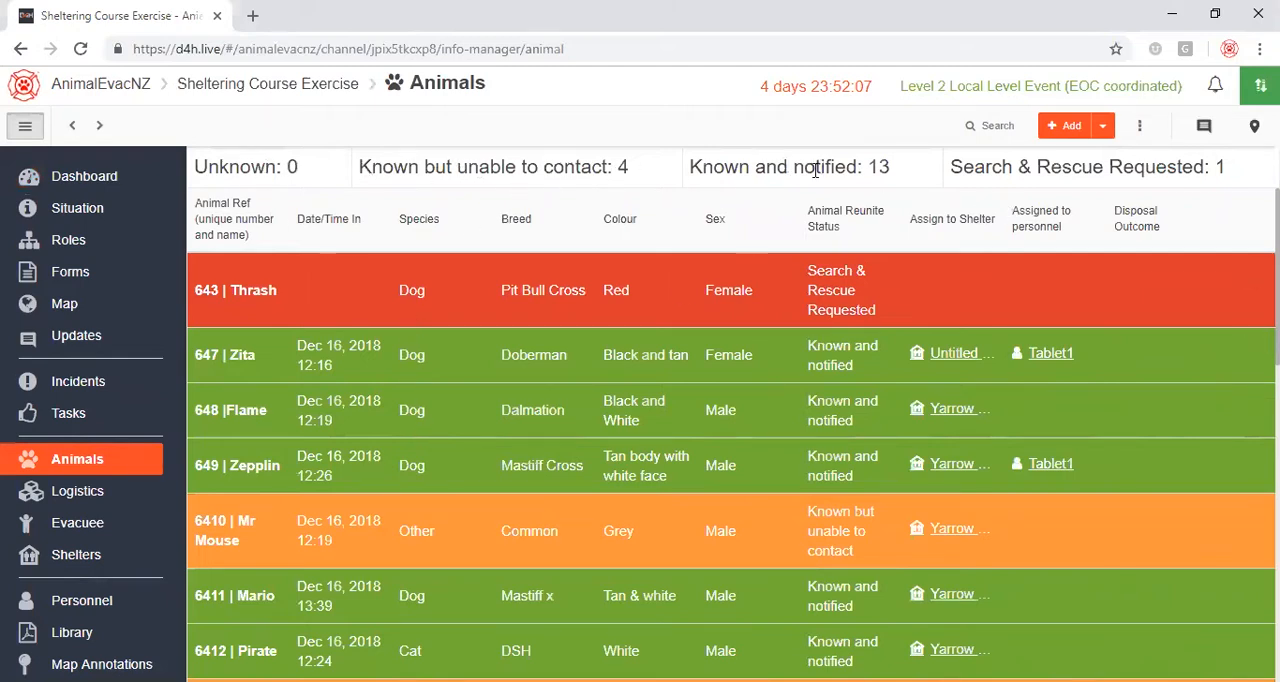
left_click(1056, 130)
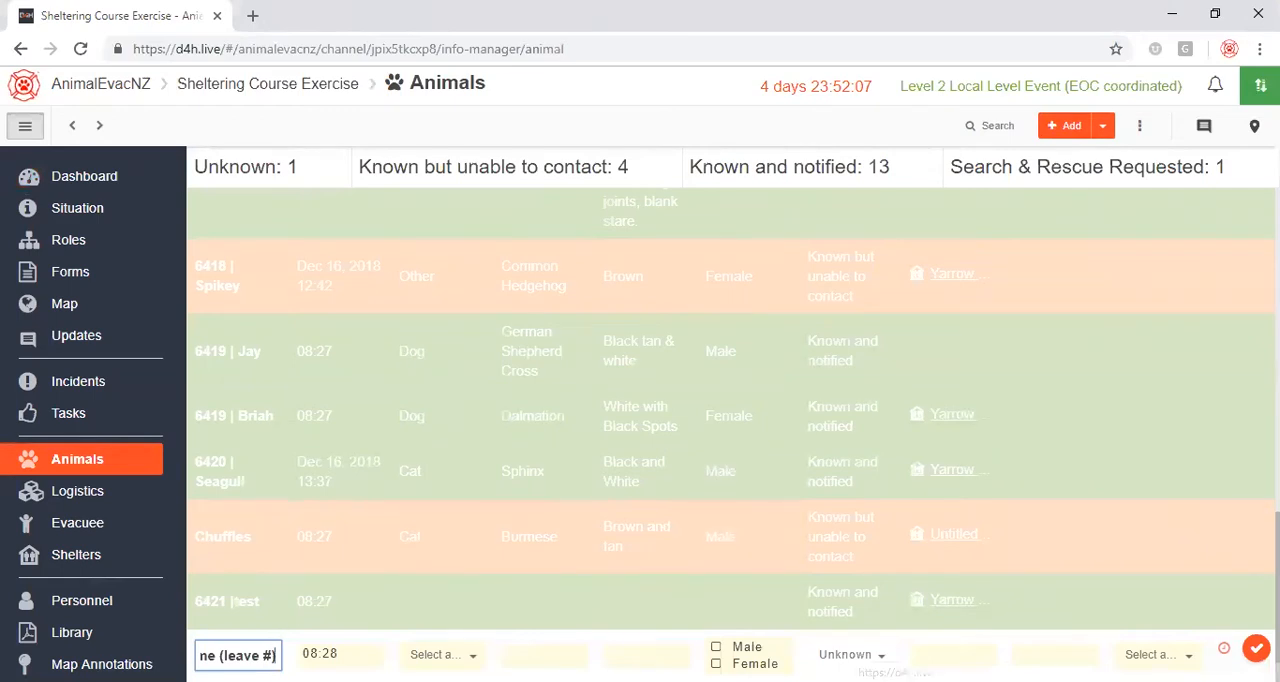
left_click(322, 653)
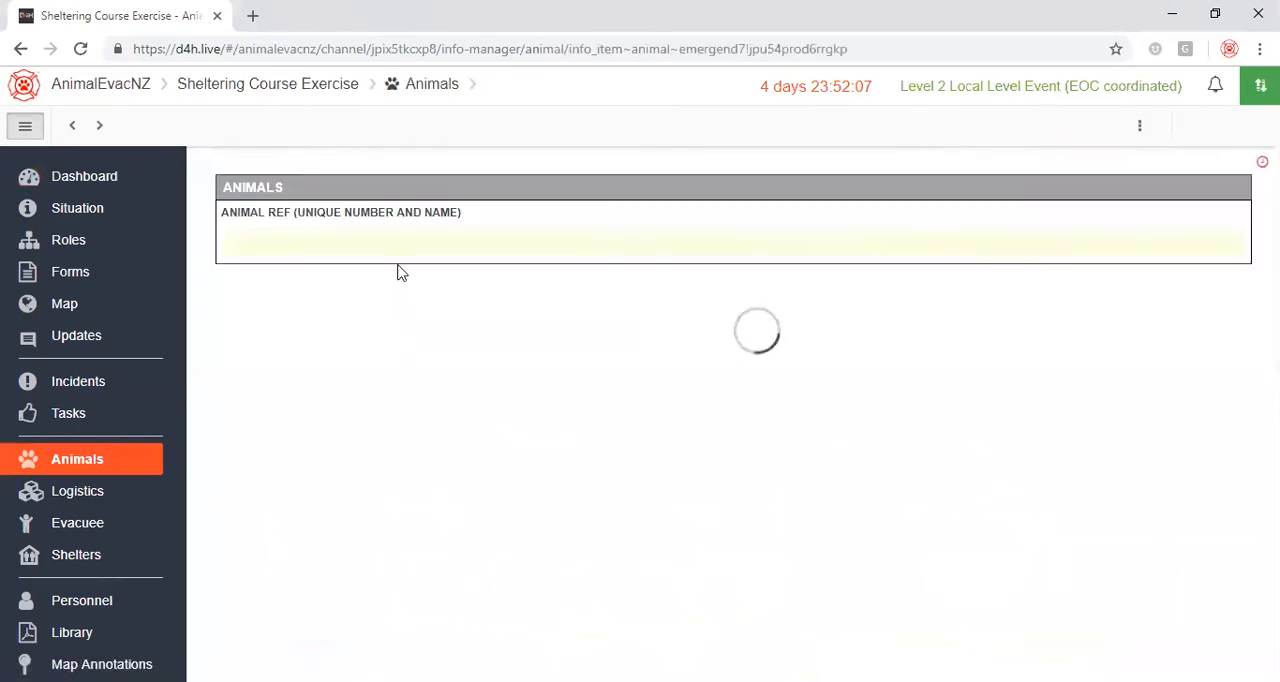
left_click(463, 245)
left_click_drag(440, 246, 270, 246)
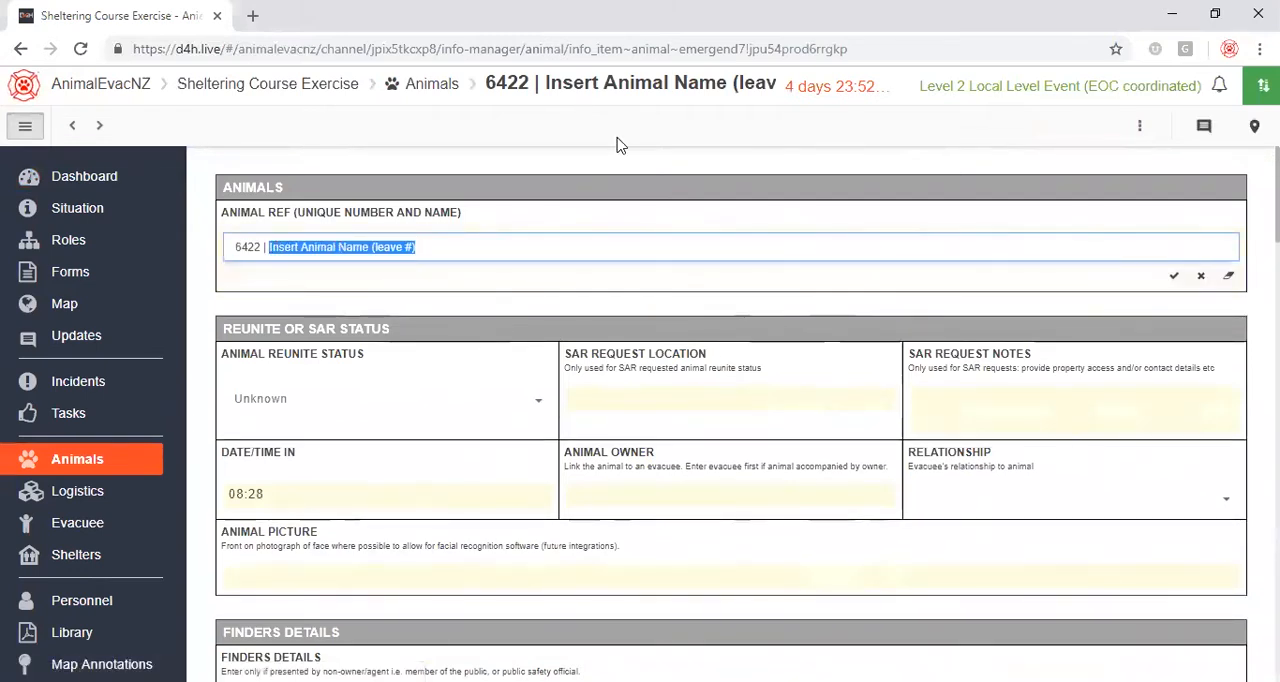
type("Diesel")
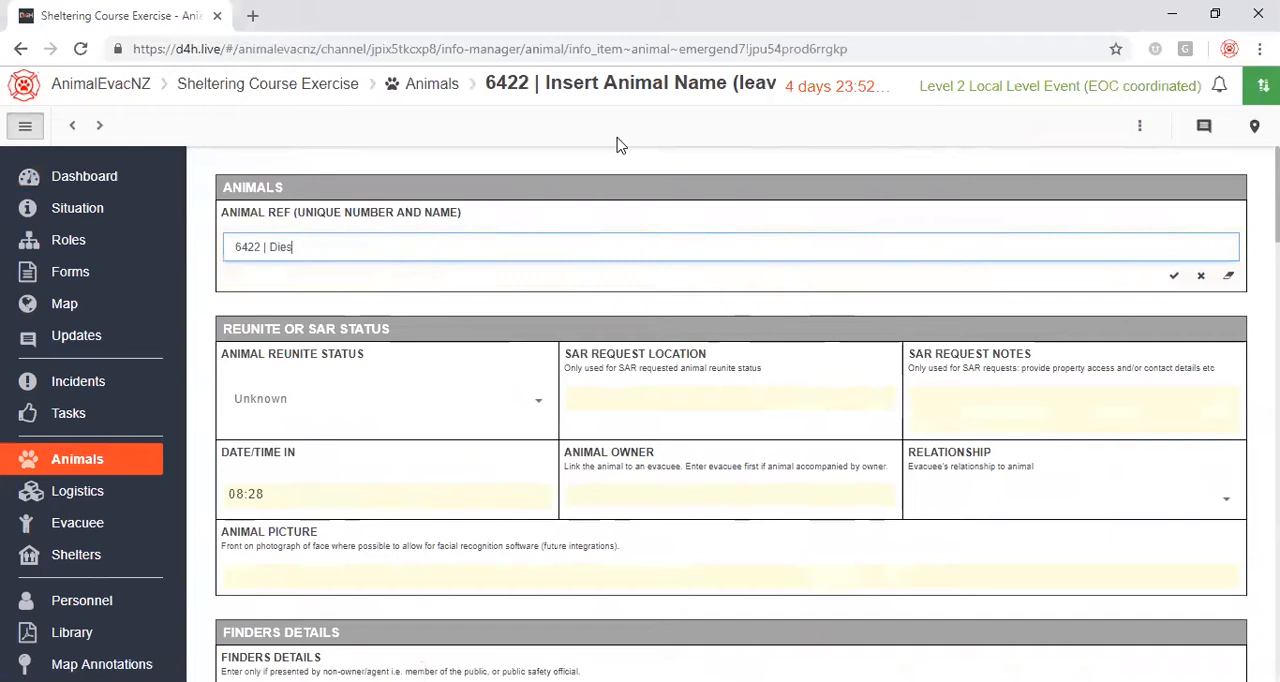
left_click(1174, 275)
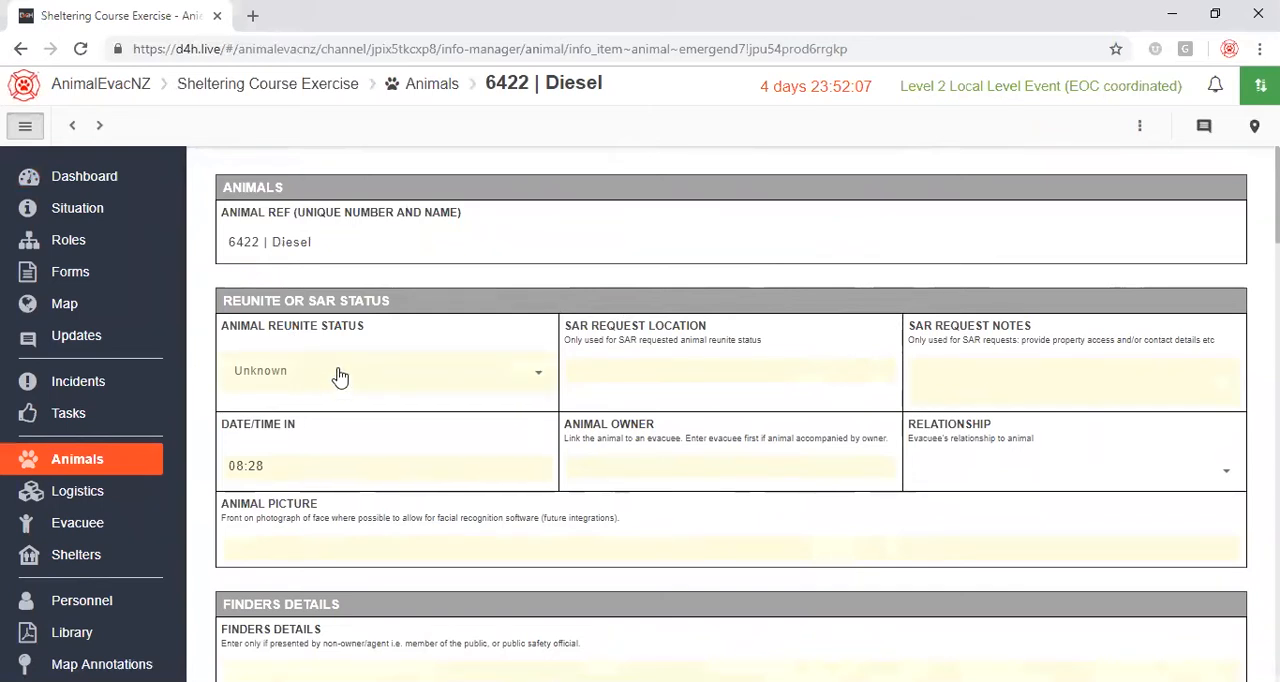
Try the Search & Rescue Requested reunite status for Diesel, and leave the animal reunite status set to Known and notified.
left_click(340, 374)
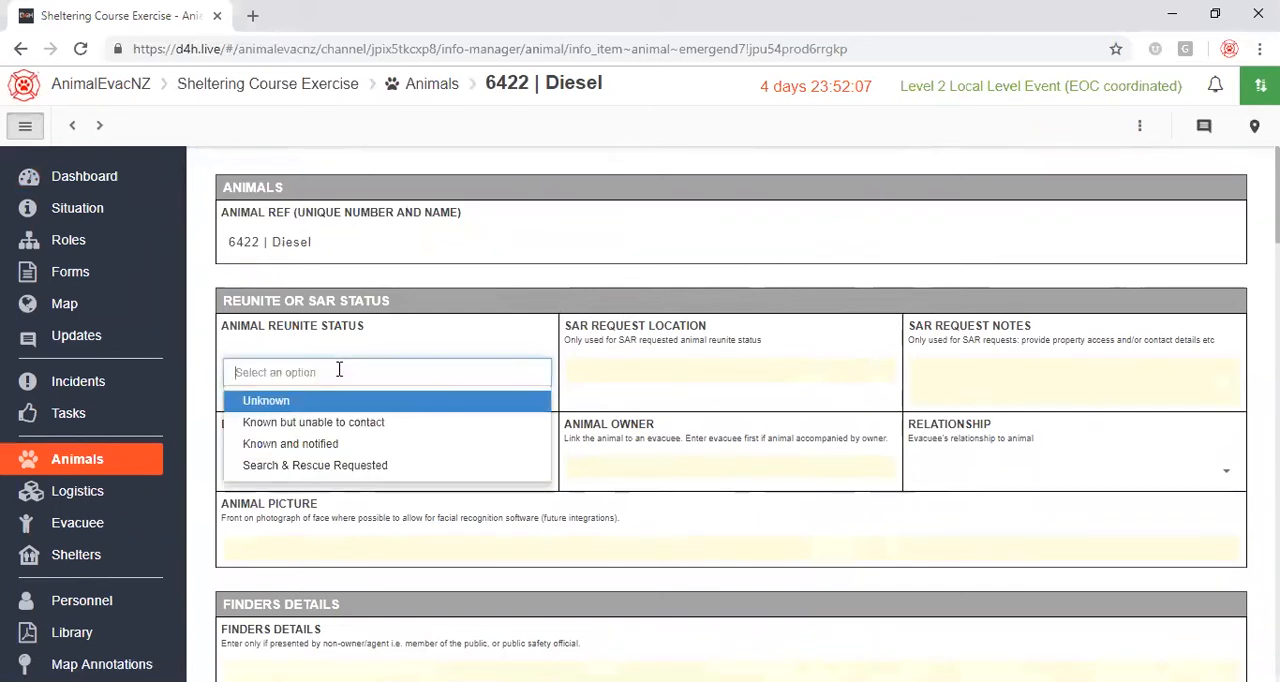
left_click(313, 447)
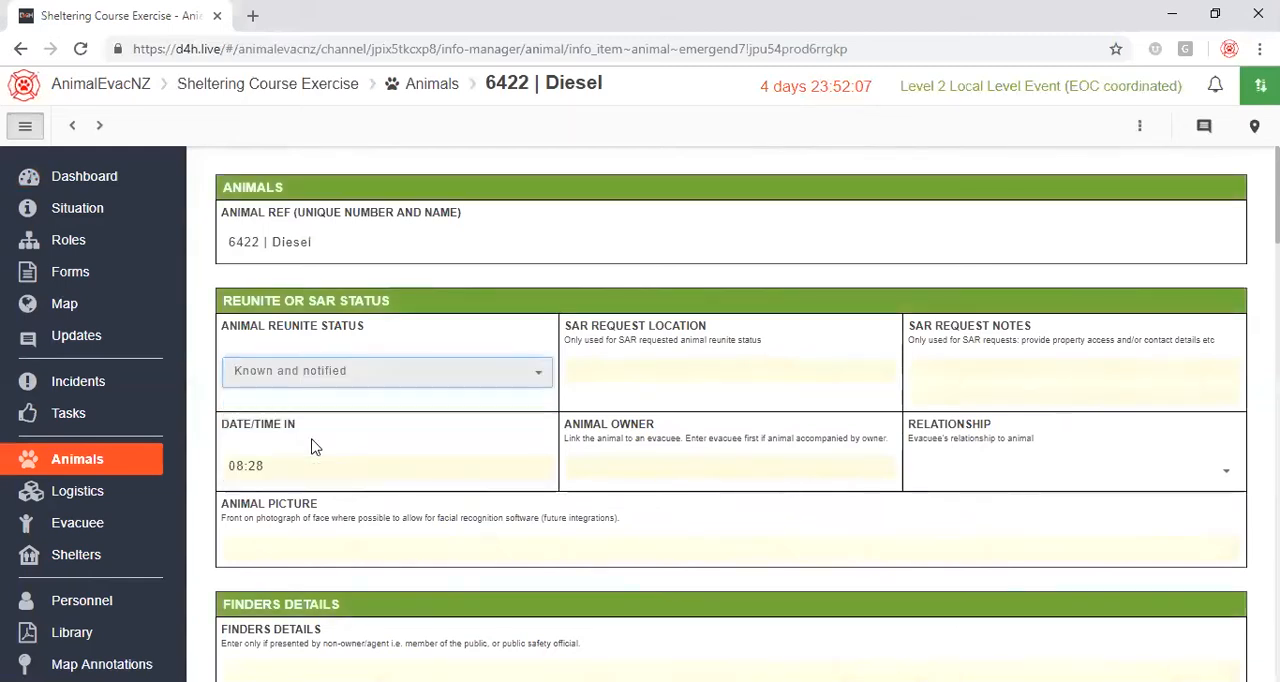
left_click(341, 376)
left_click(335, 470)
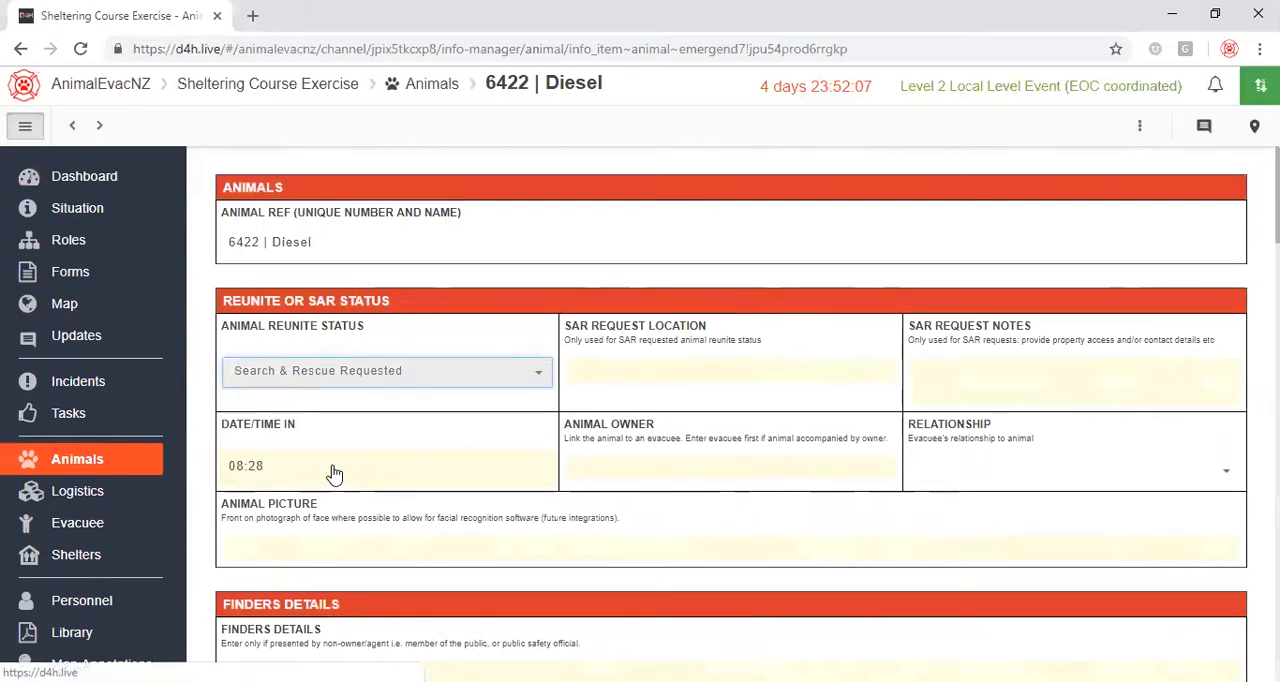
left_click(365, 376)
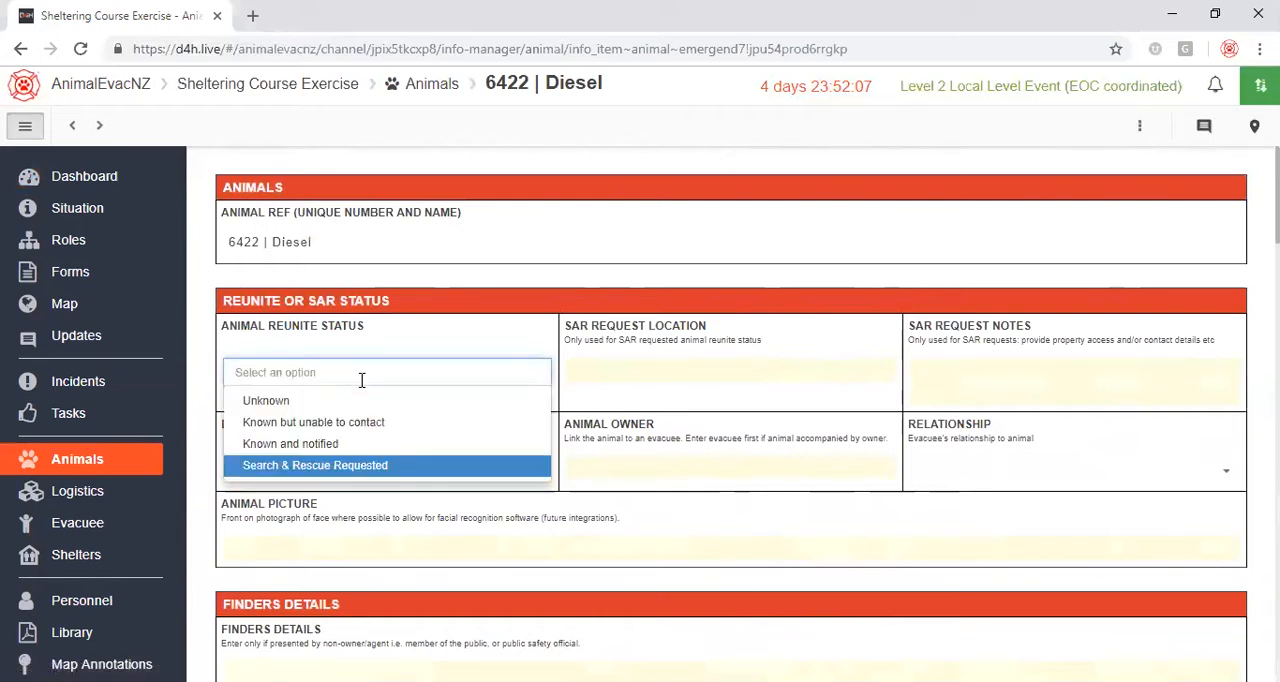
left_click(303, 445)
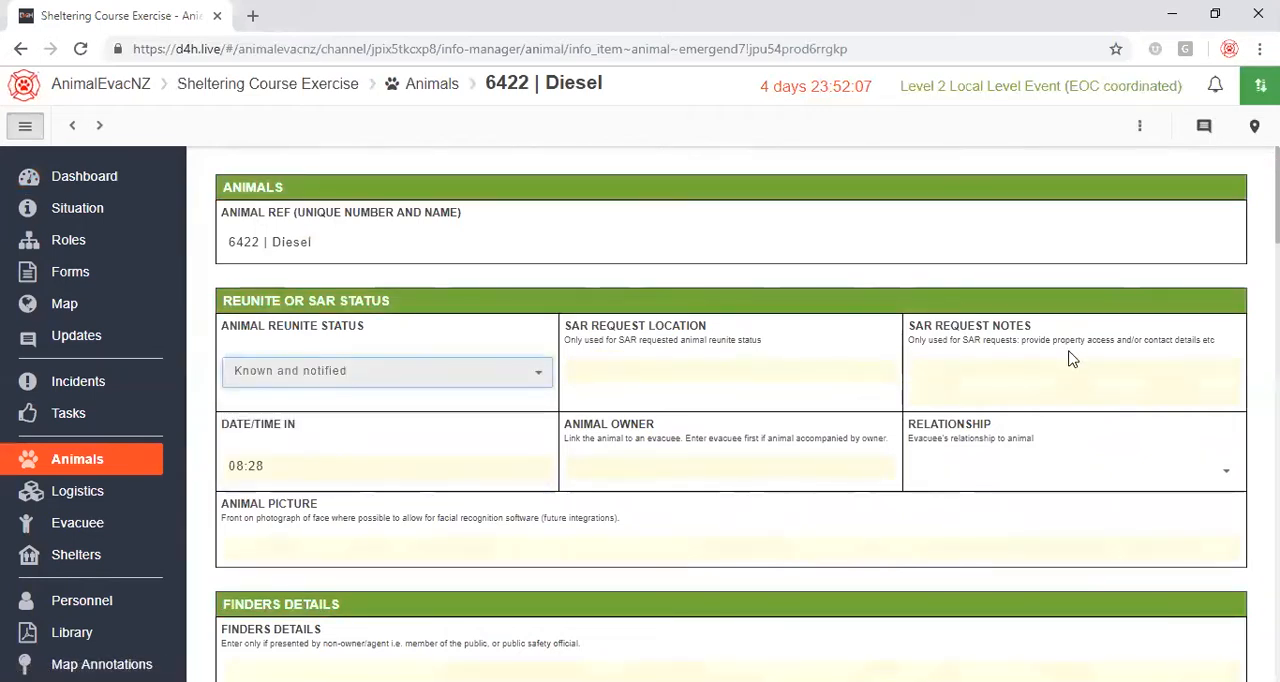
Check the date/time in and animal owner fields without changing them, and set the evacuee's relationship to the animal to Owner.
left_click(302, 467)
left_click(486, 499)
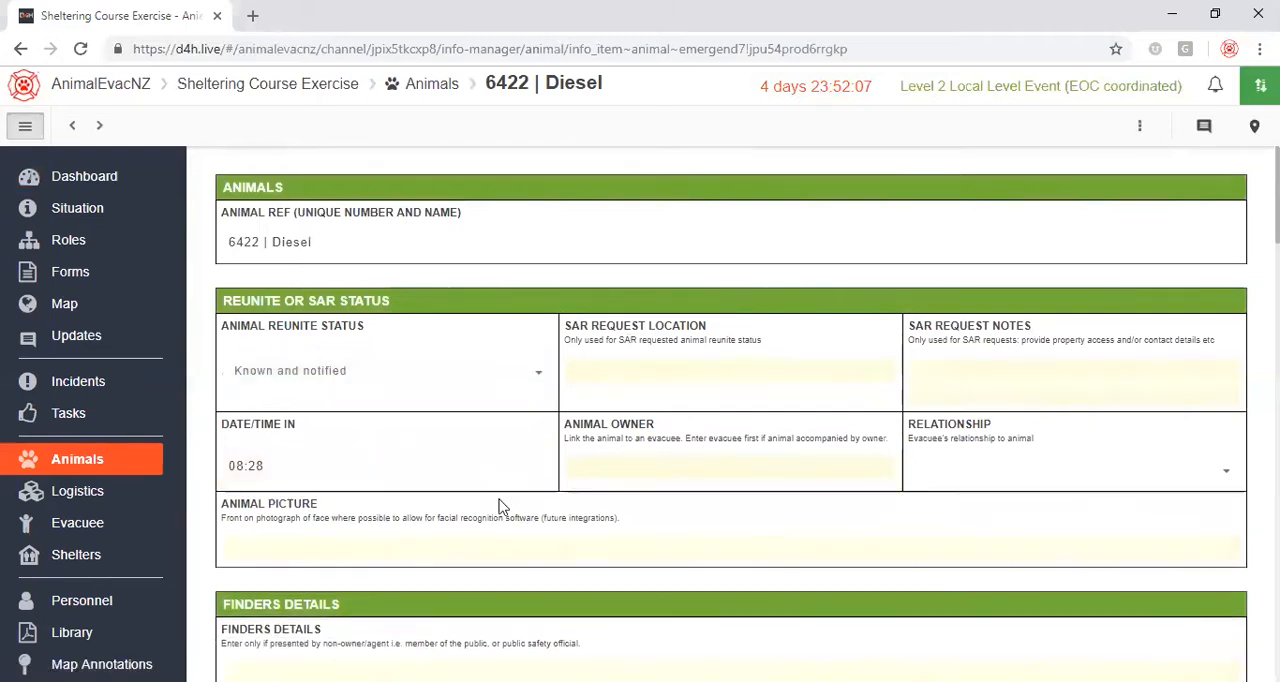
left_click(610, 465)
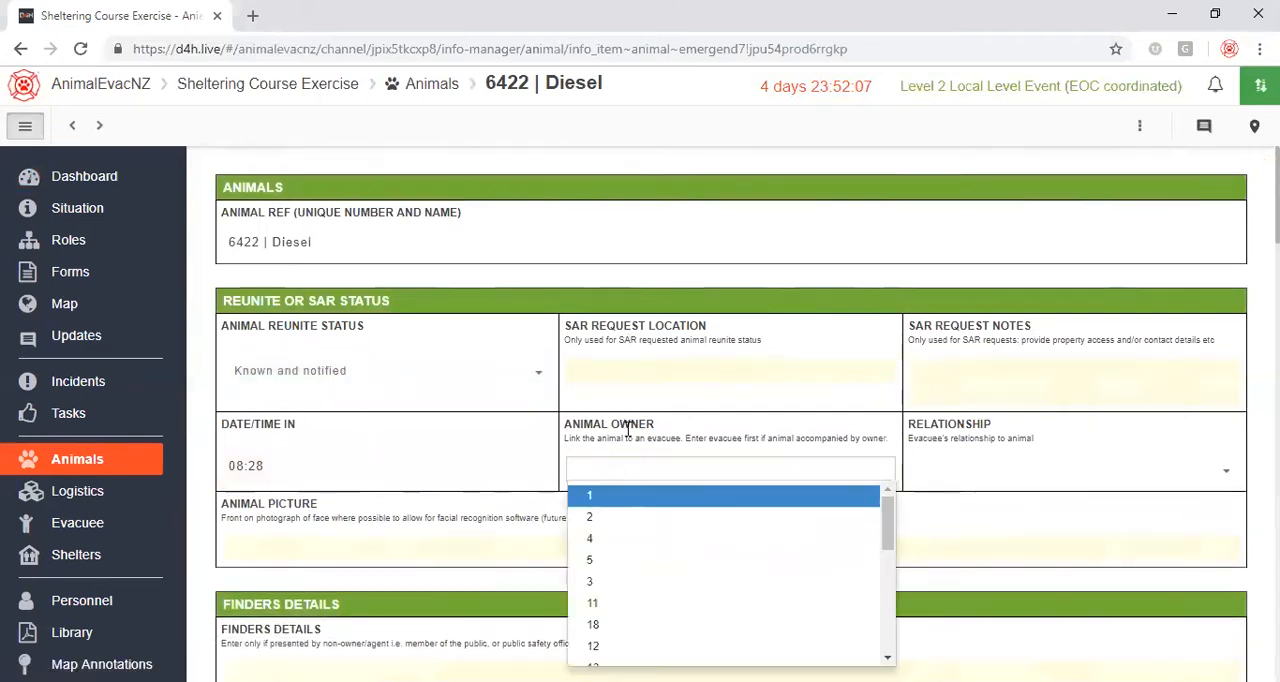
left_click(966, 426)
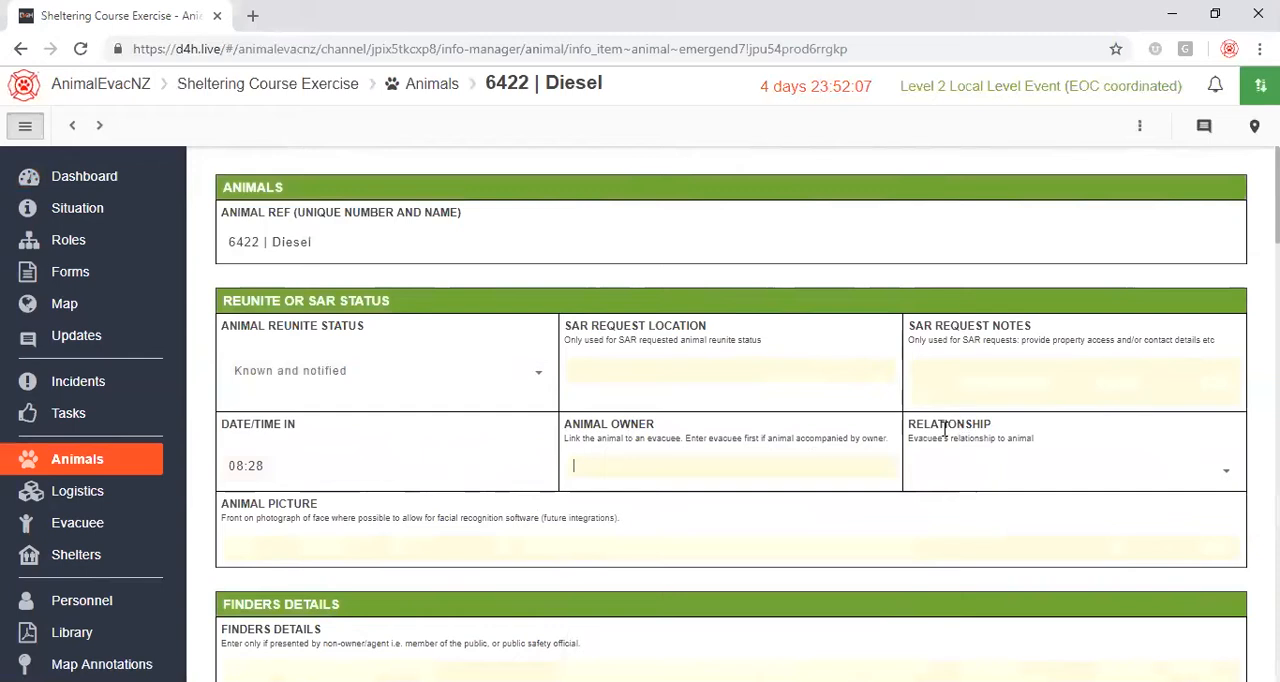
left_click(946, 470)
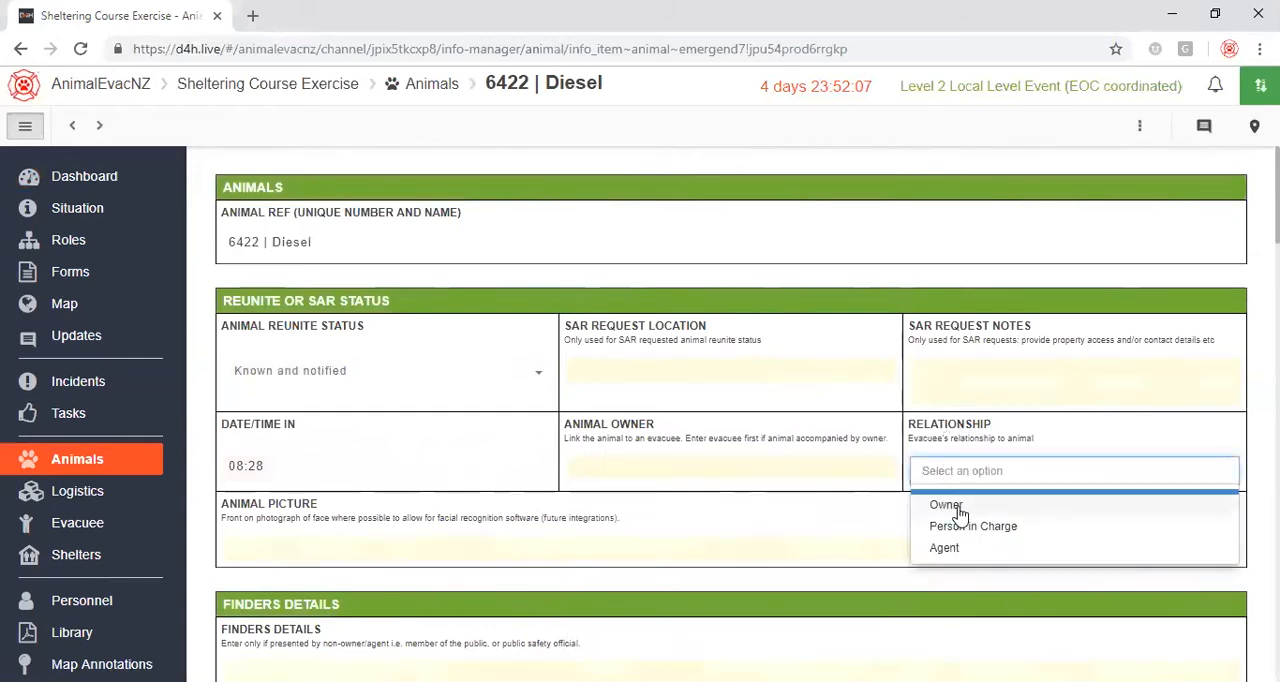
left_click(956, 510)
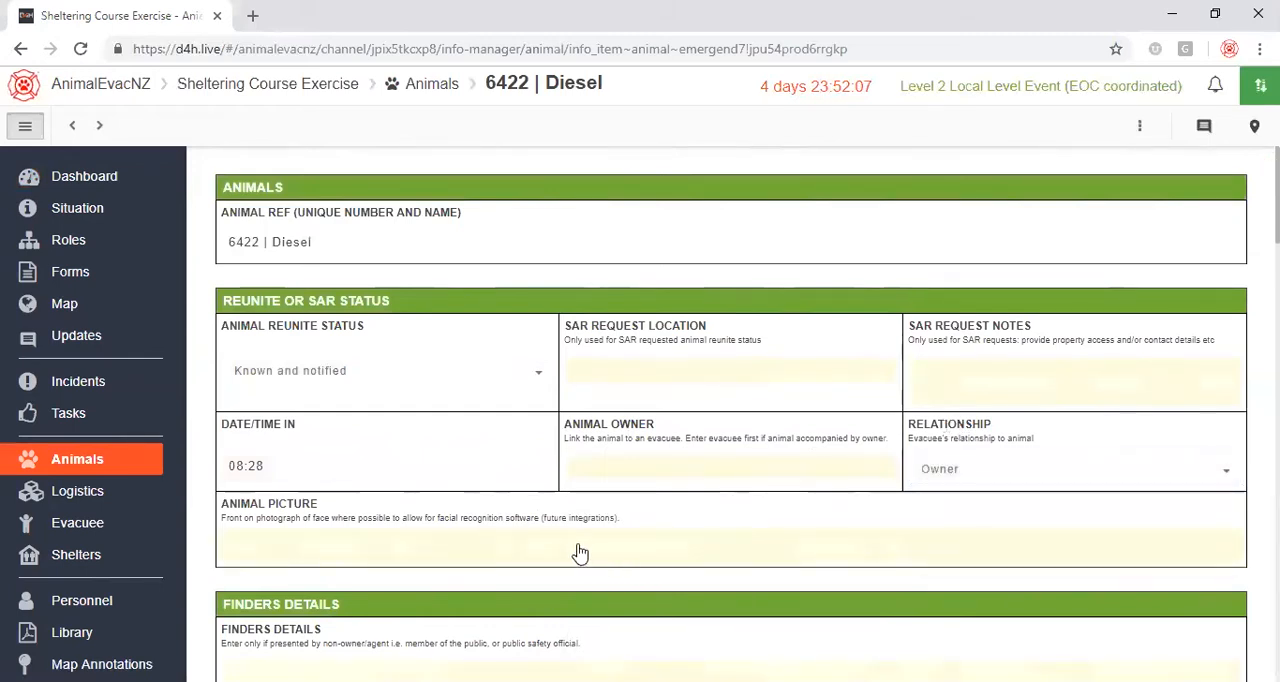
Attach 1080x1080_PhotoVersion_medium from the Pictures folder as Diesel's animal picture and close the attachment preview.
left_click(580, 553)
left_click(640, 210)
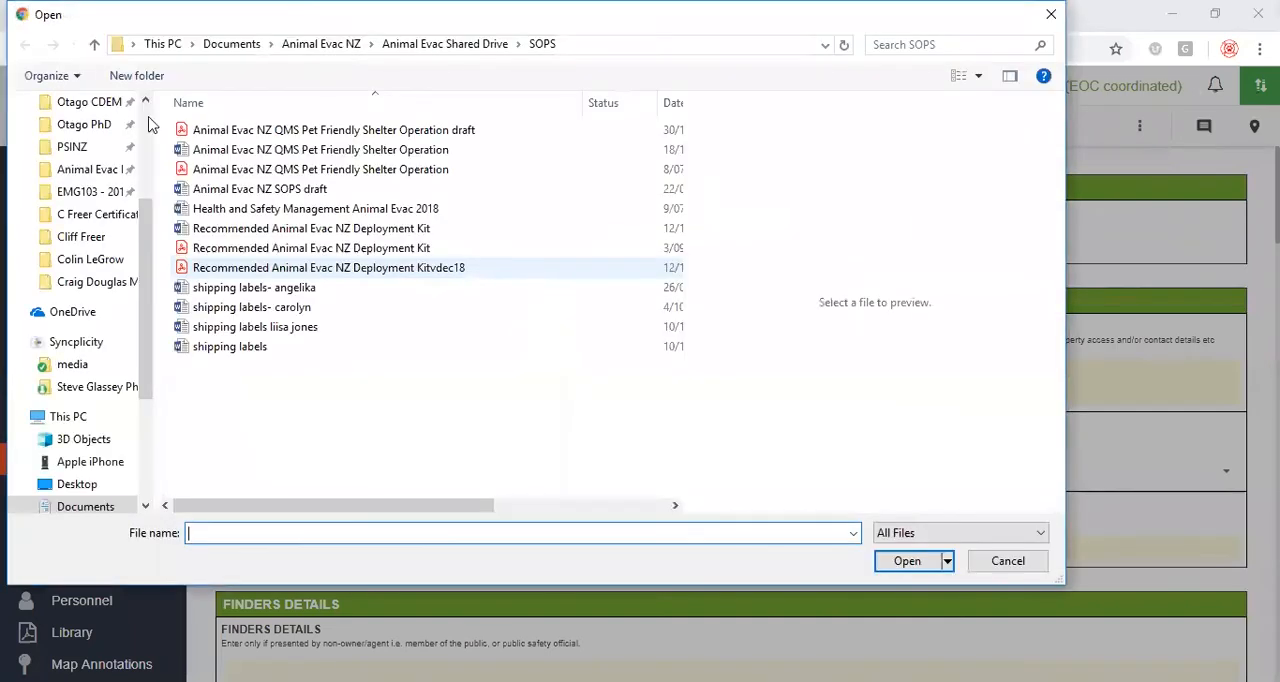
scroll(100, 170, "up", 3)
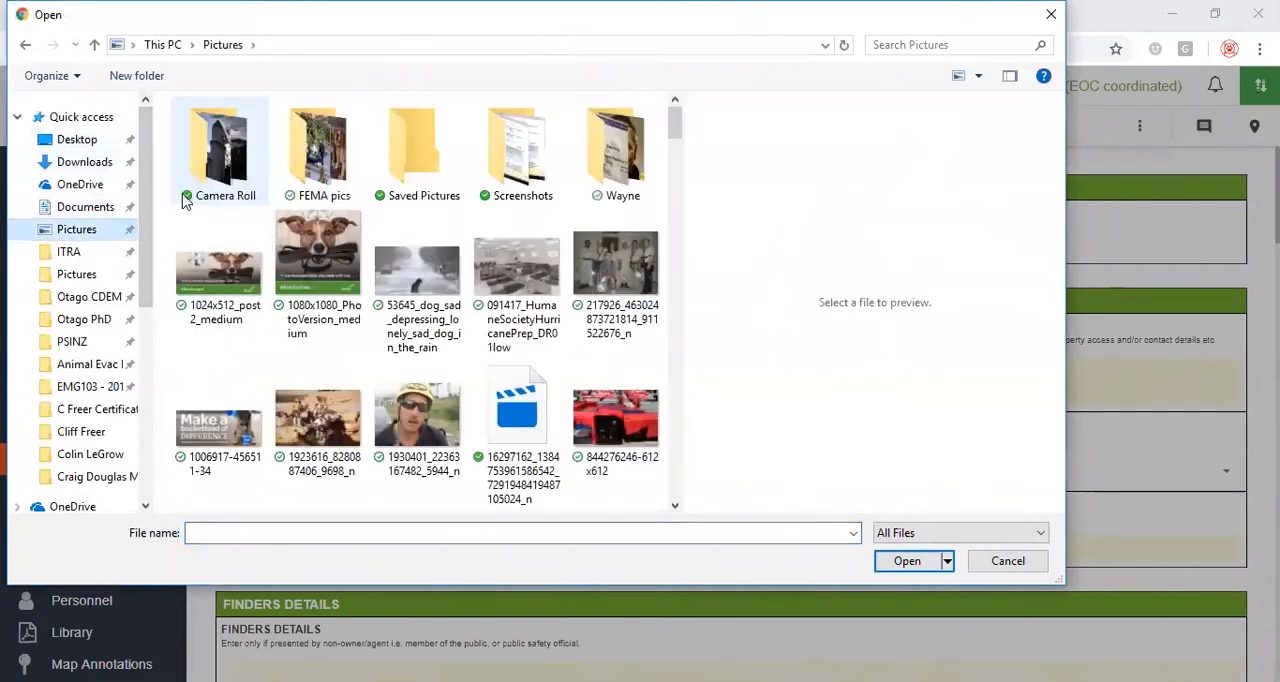
left_click(310, 248)
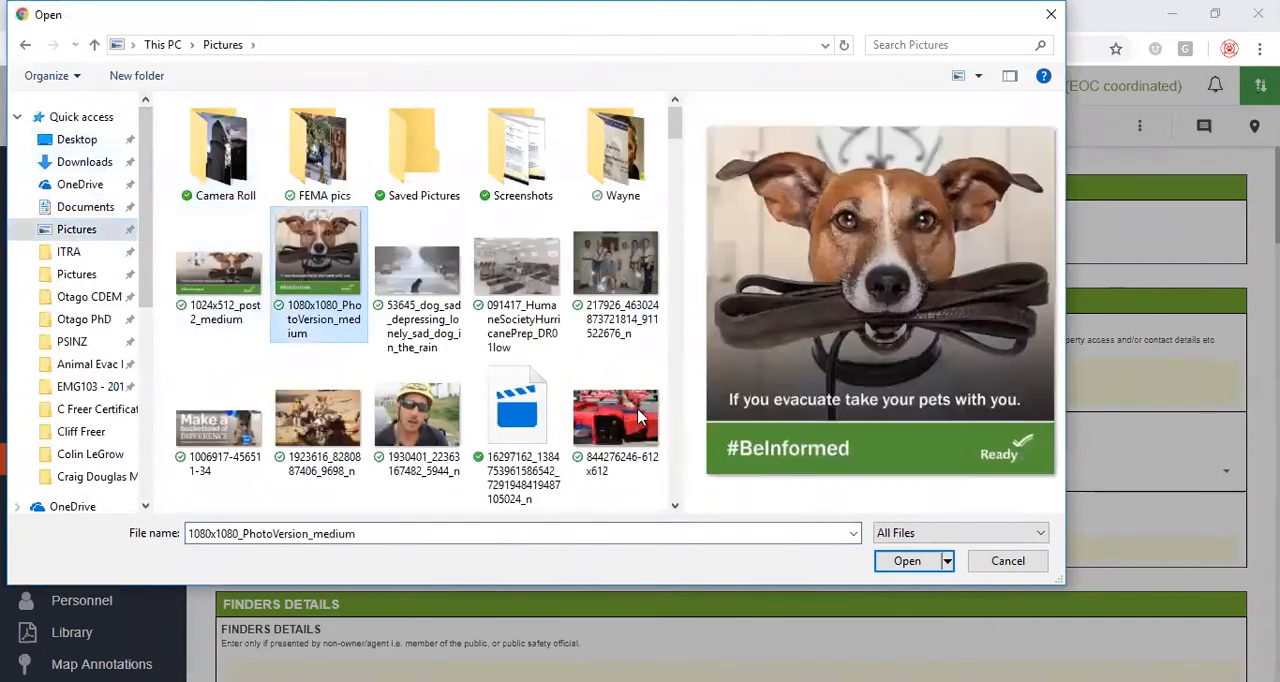
left_click(907, 561)
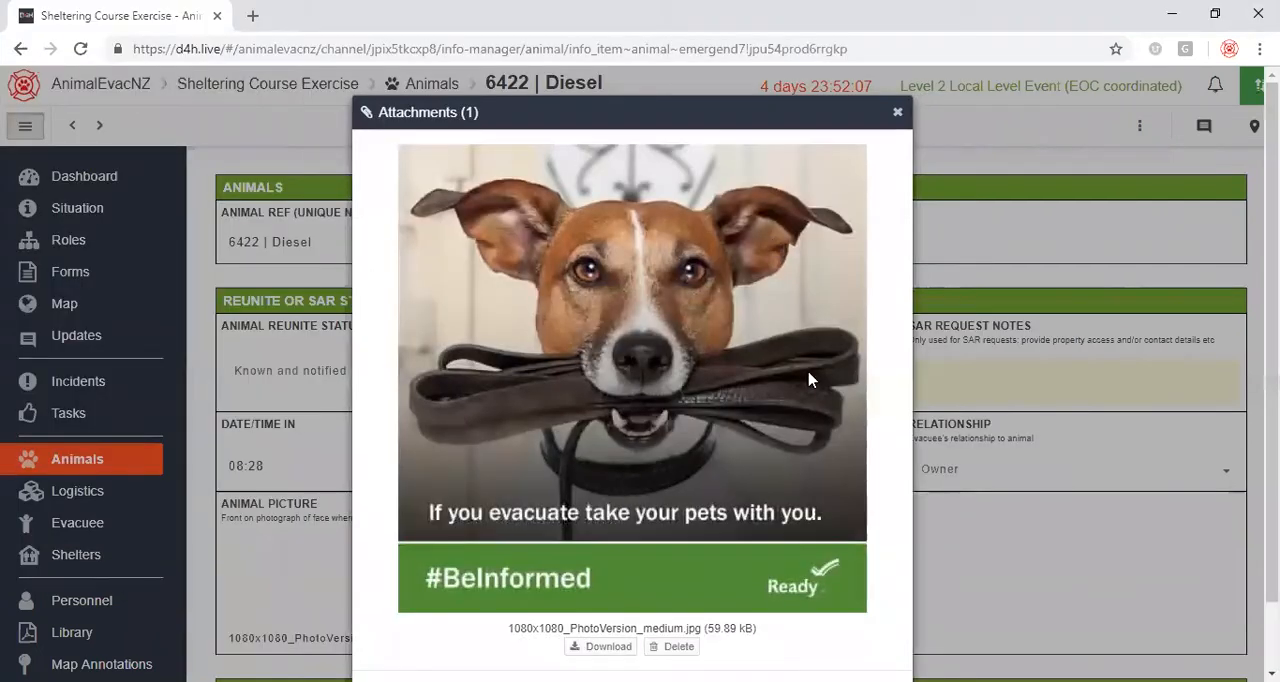
left_click(897, 112)
scroll(705, 445, "down", 3)
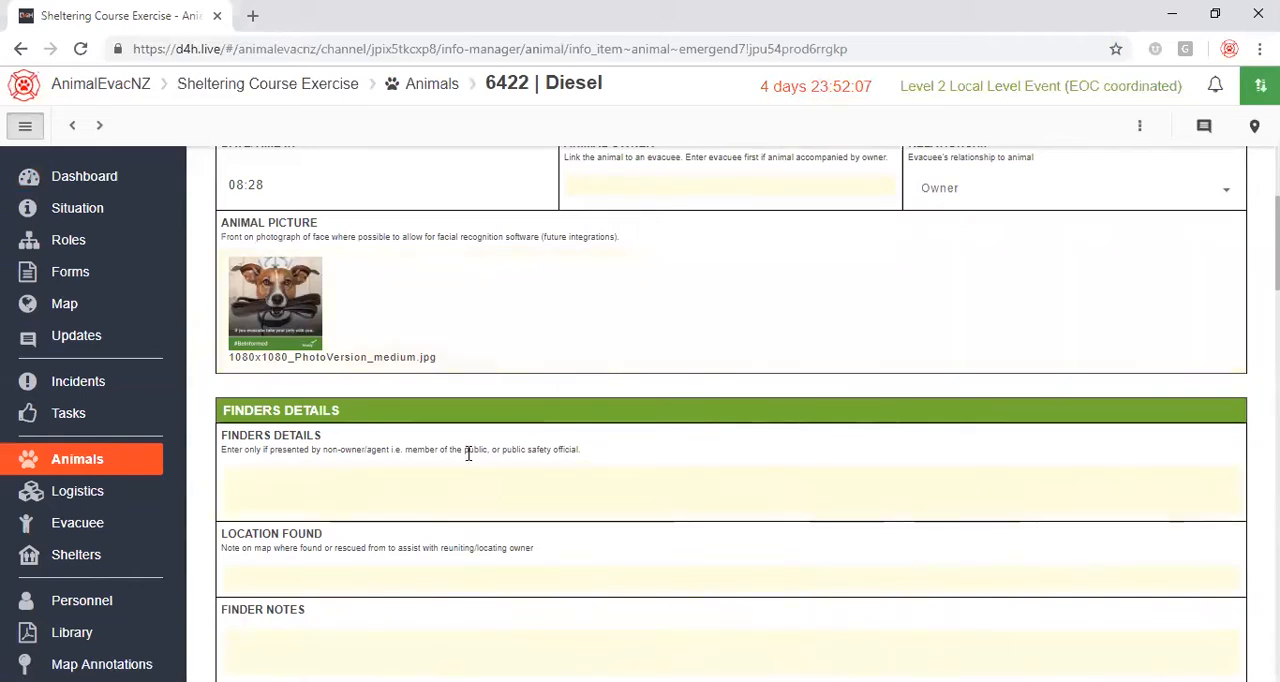
scroll(470, 440, "down", 2)
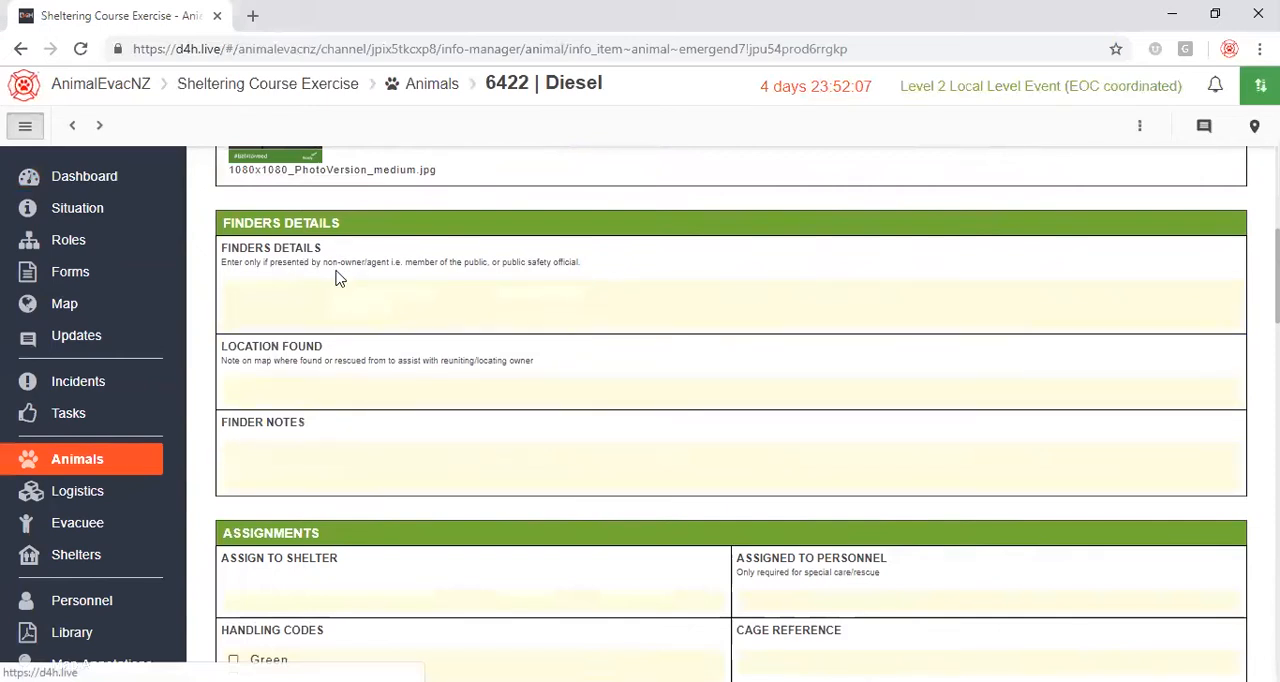
left_click(297, 393)
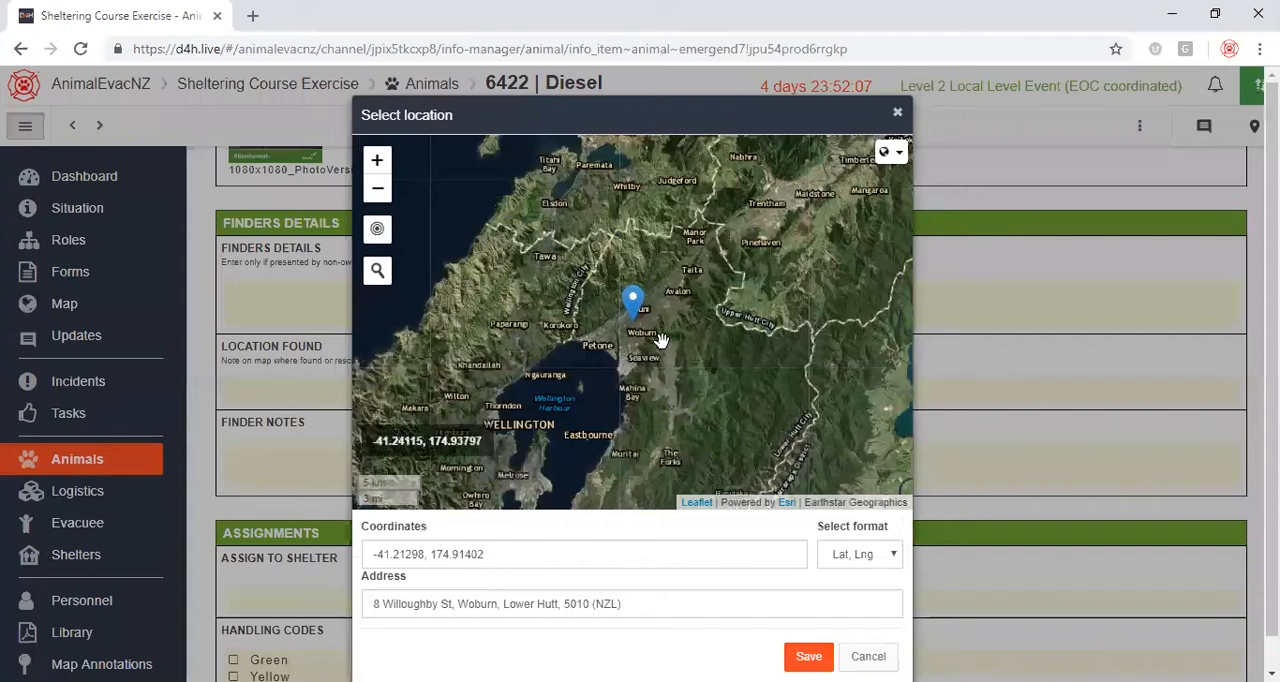
left_click_drag(633, 300, 748, 226)
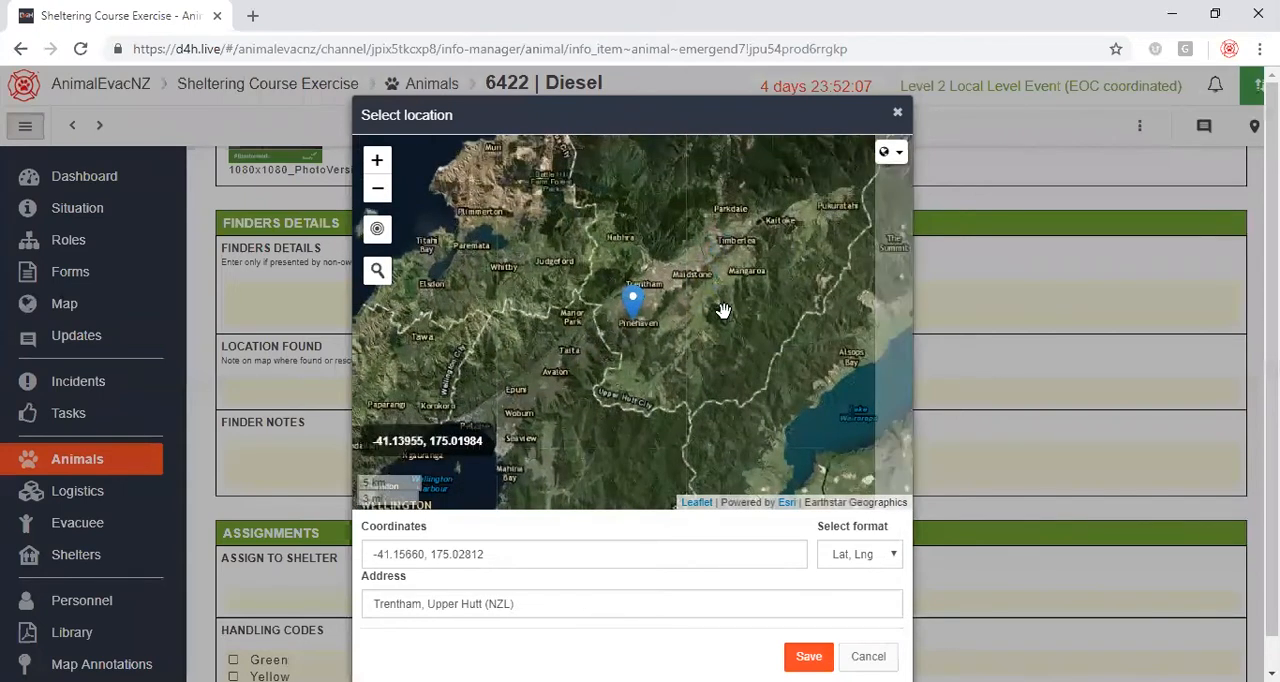
left_click(808, 656)
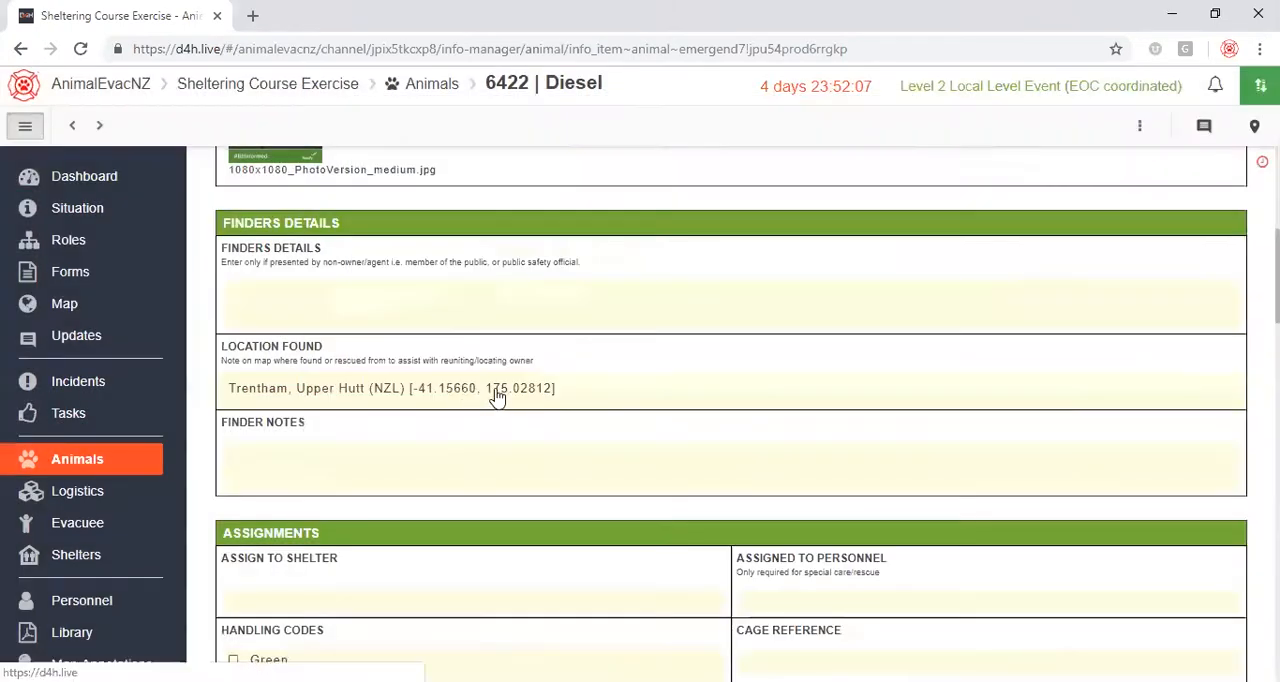
left_click(572, 397)
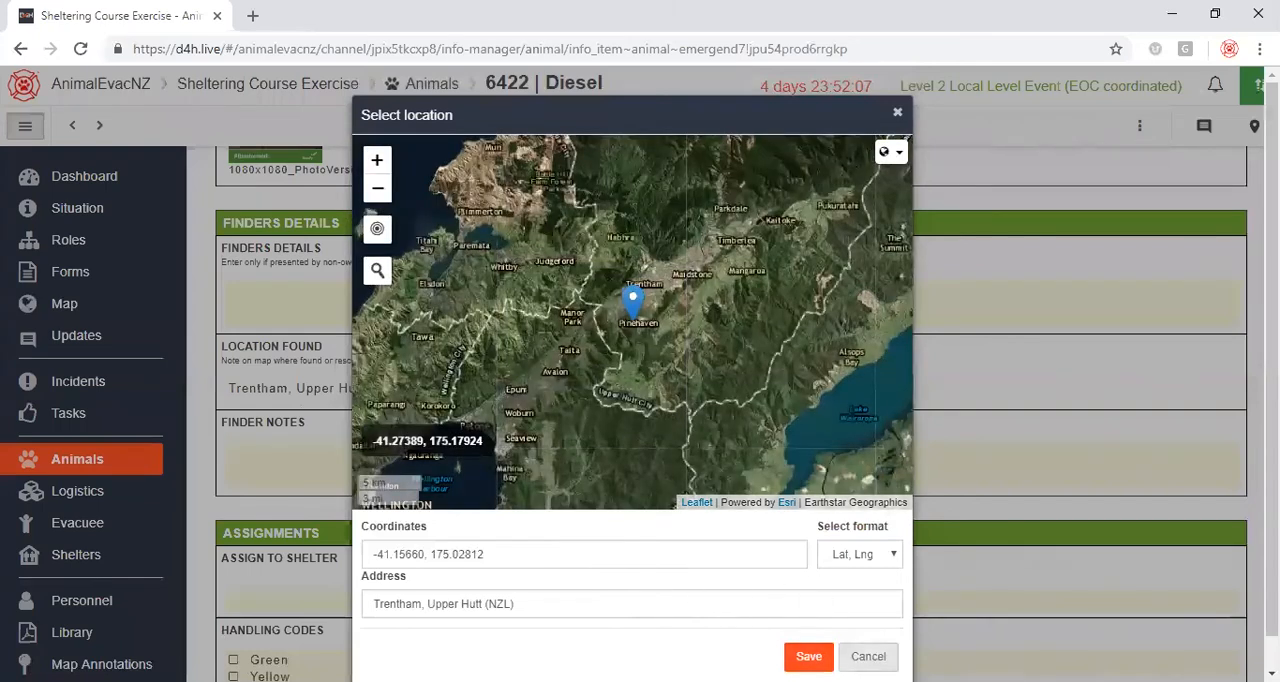
left_click(868, 656)
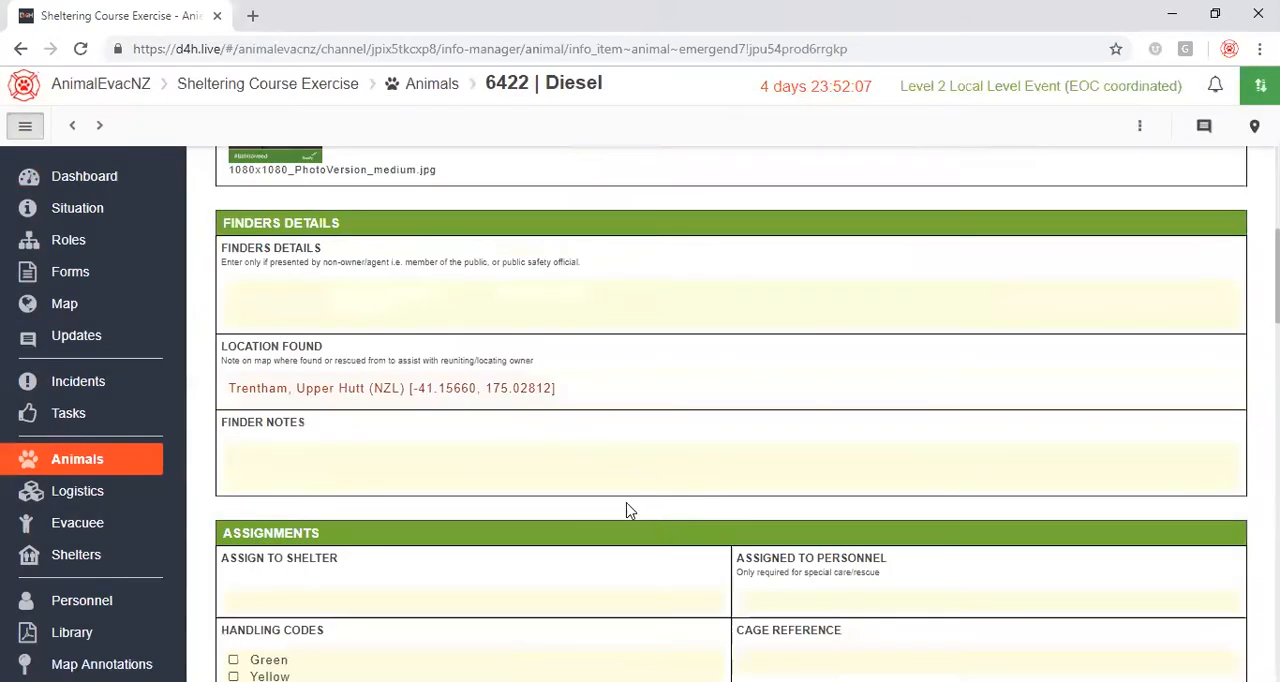
left_click(549, 383)
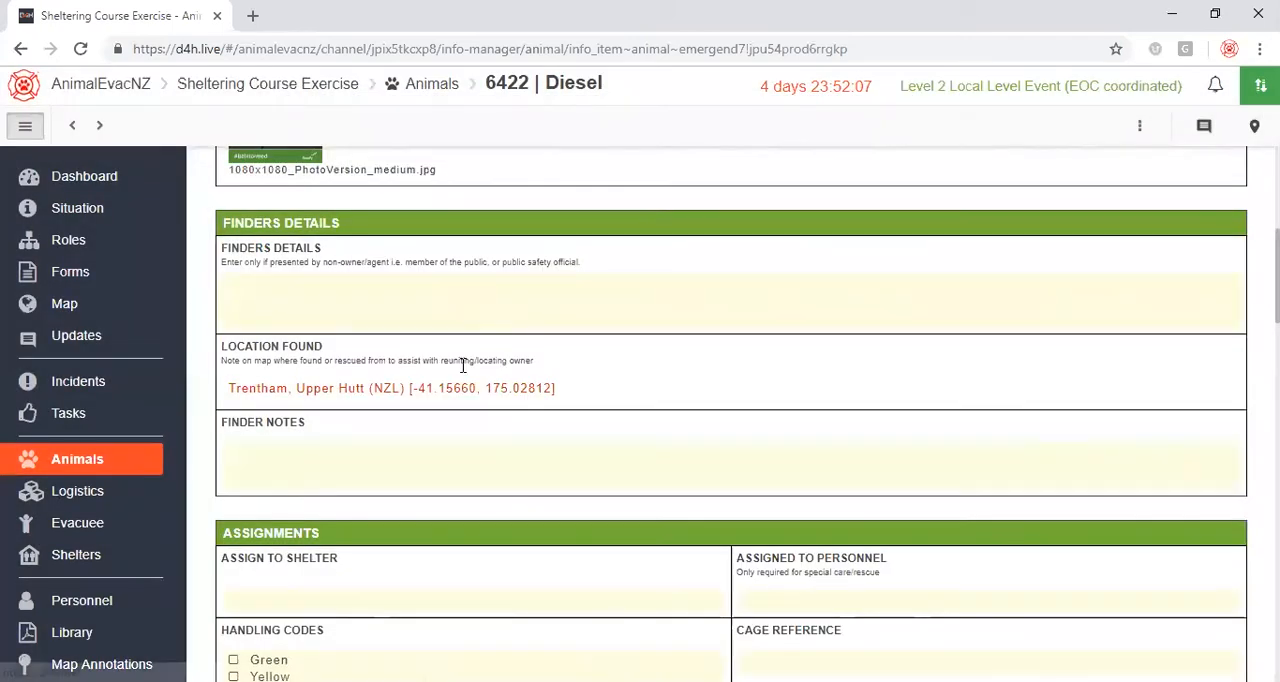
Clear the address and coordinates of Diesel's location found and save the field empty.
left_click(413, 392)
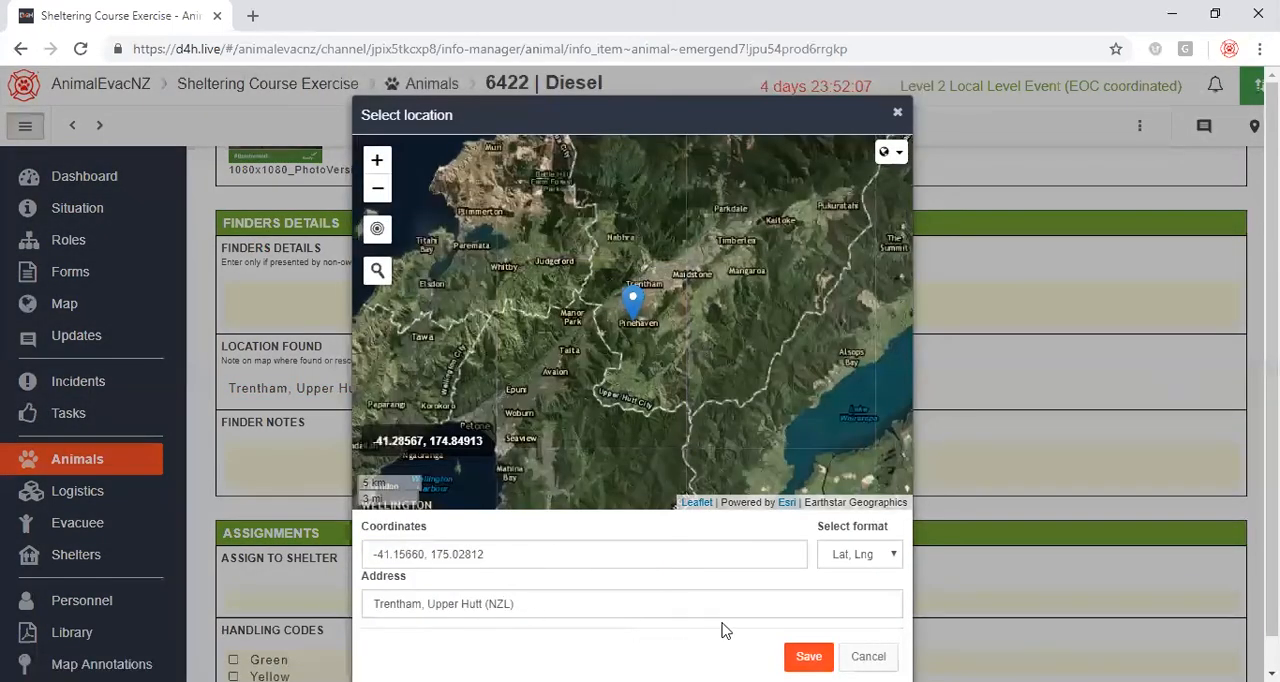
left_click(518, 600)
key("ctrl+a")
key("BackSpace")
left_click(390, 551)
key("ctrl+a")
key("BackSpace")
left_click(808, 656)
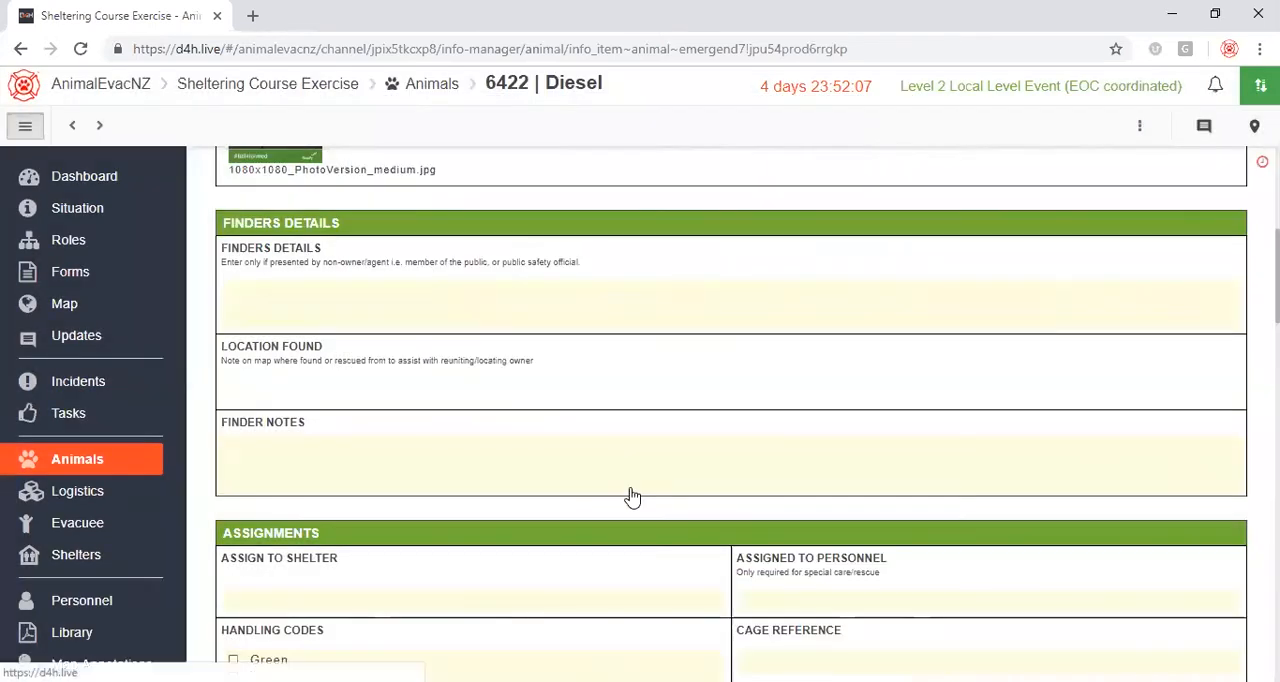
Assign Diesel to the Yarrow Stadium shelter in the Assignments section.
scroll(630, 357, "down", 4)
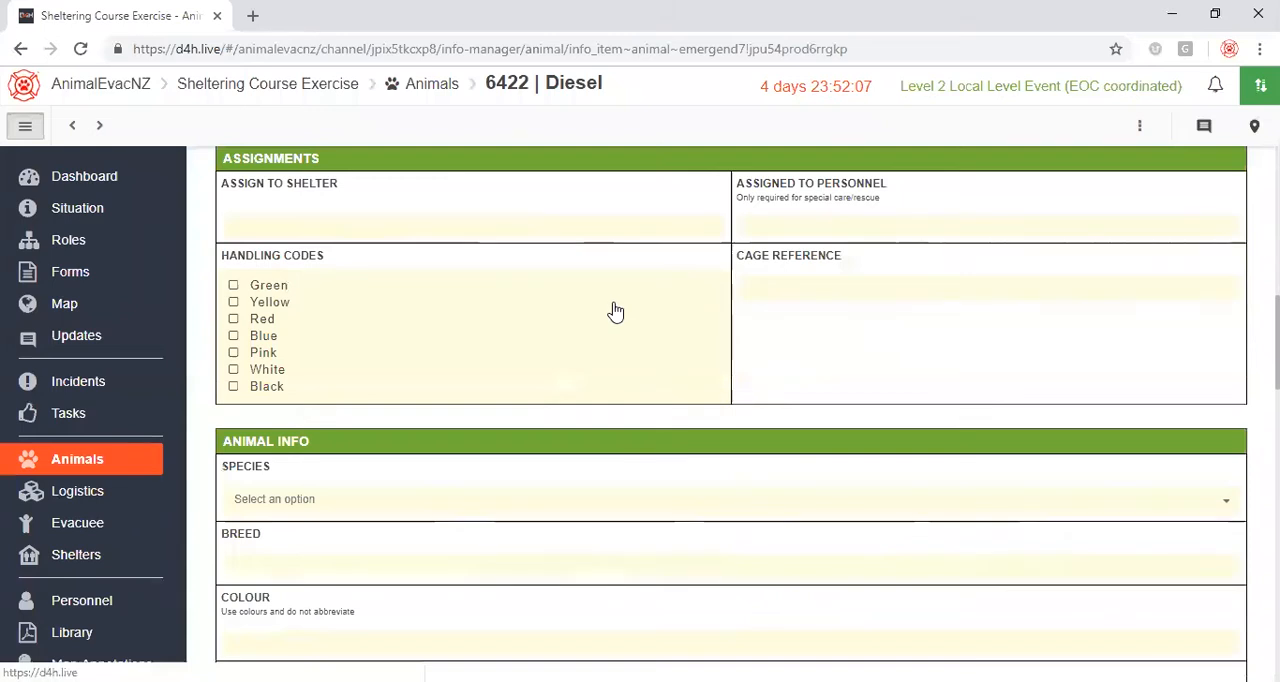
left_click(443, 223)
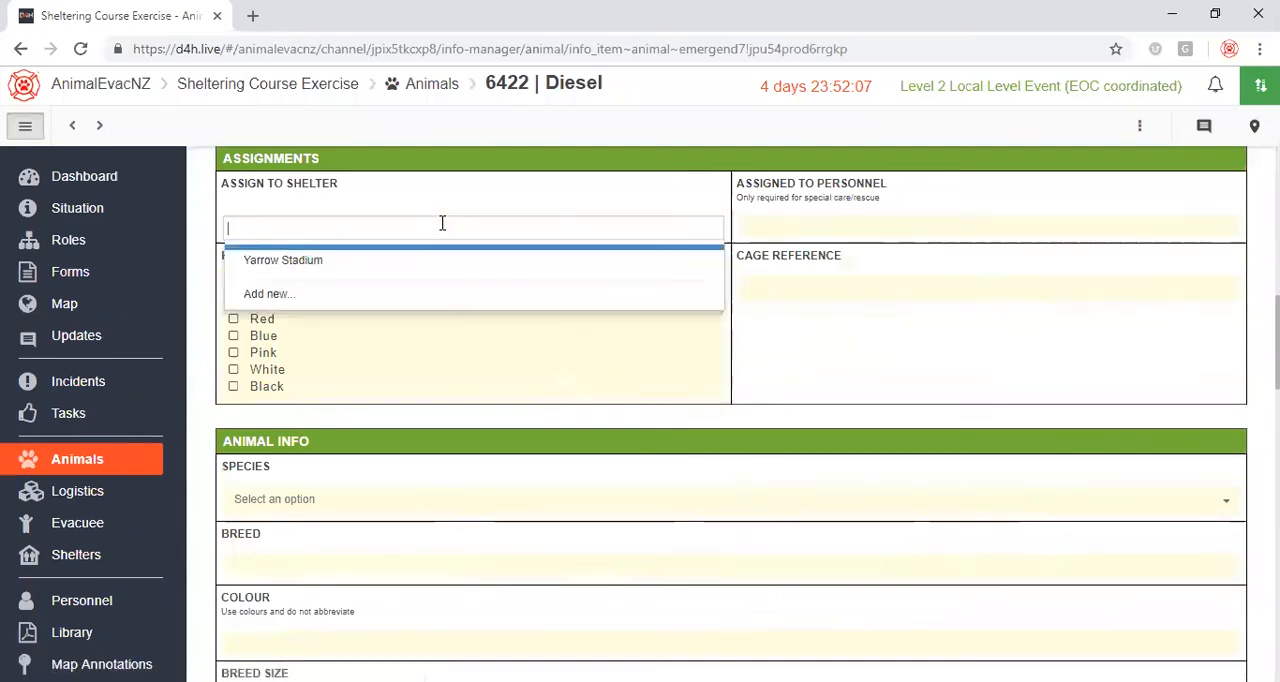
left_click(299, 262)
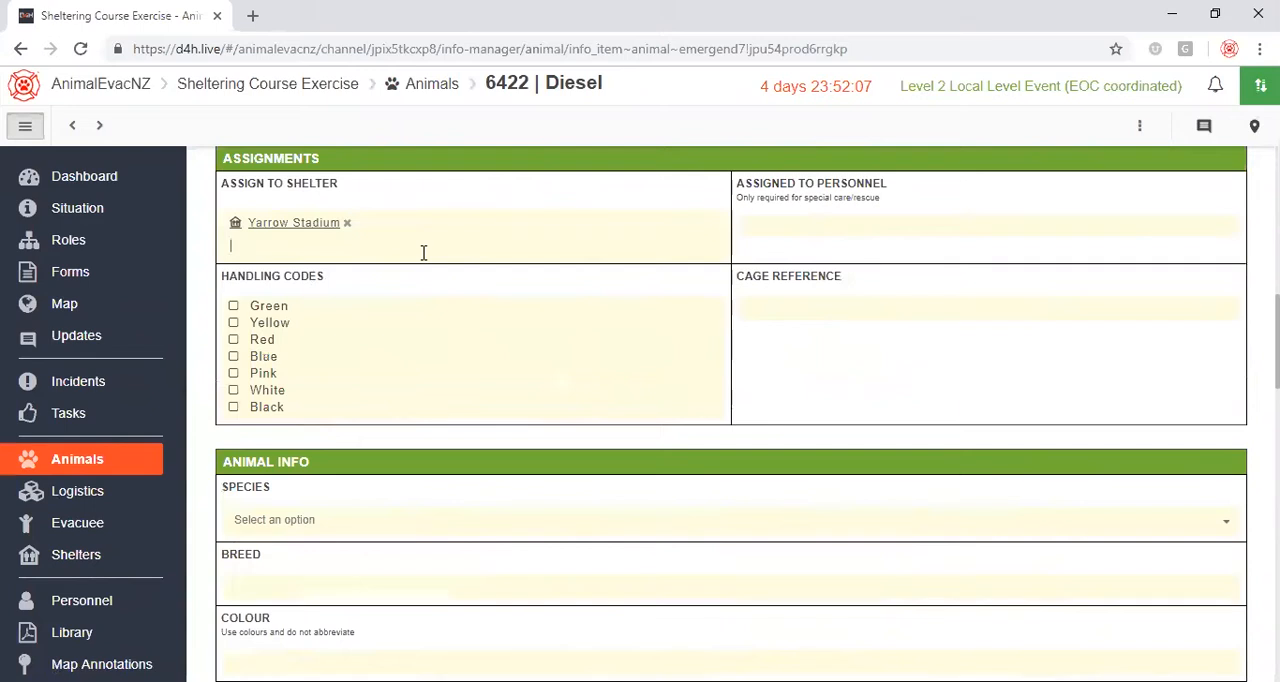
Mark Diesel's handling code as Yellow and set the cage reference to C4.
left_click(280, 323)
left_click(255, 338)
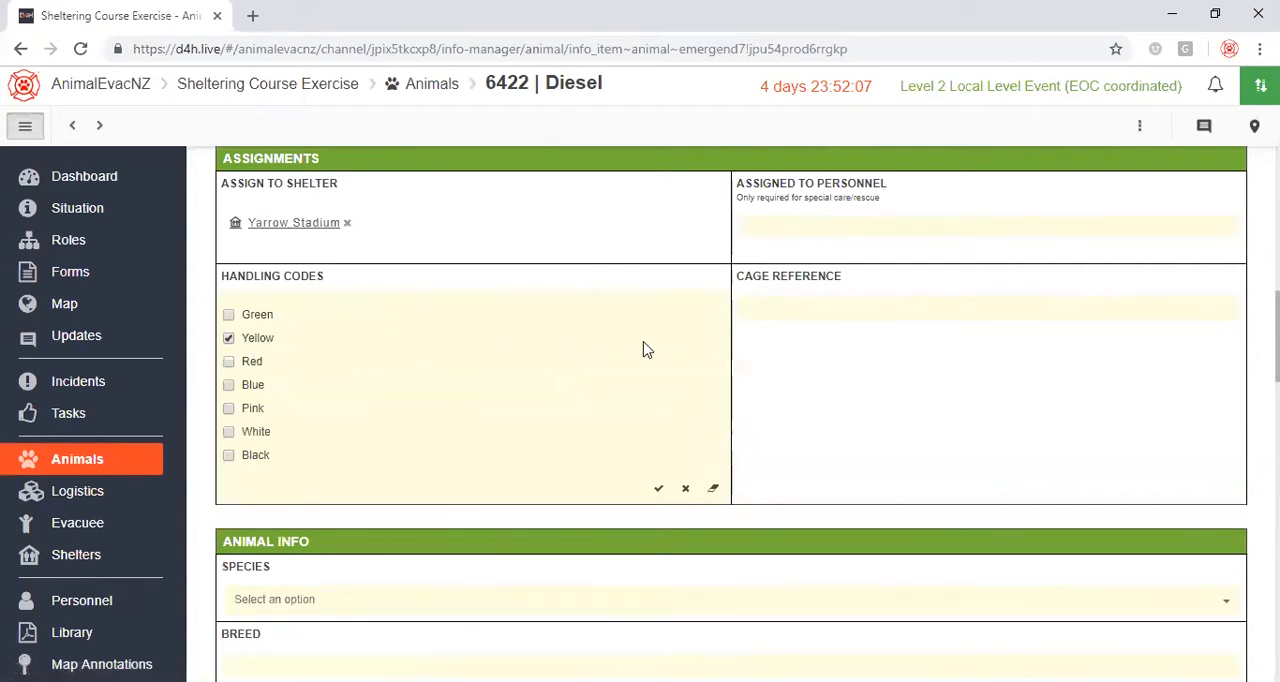
left_click(786, 316)
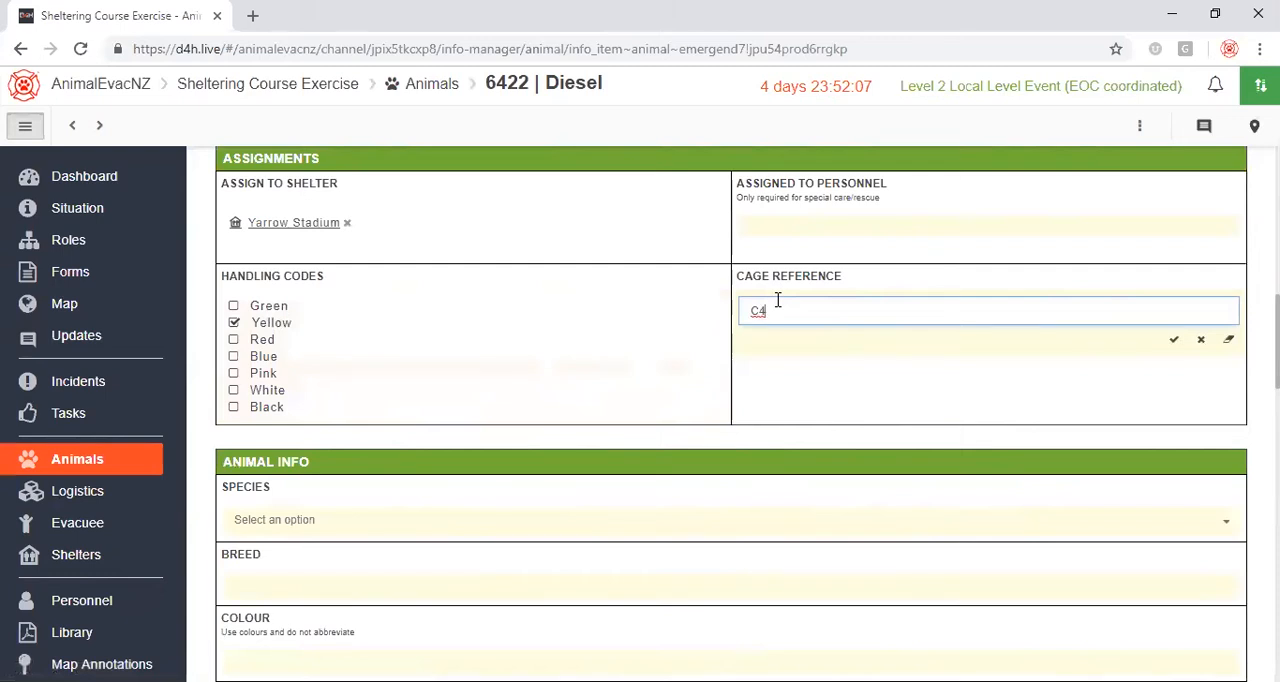
type("C4")
left_click(1174, 339)
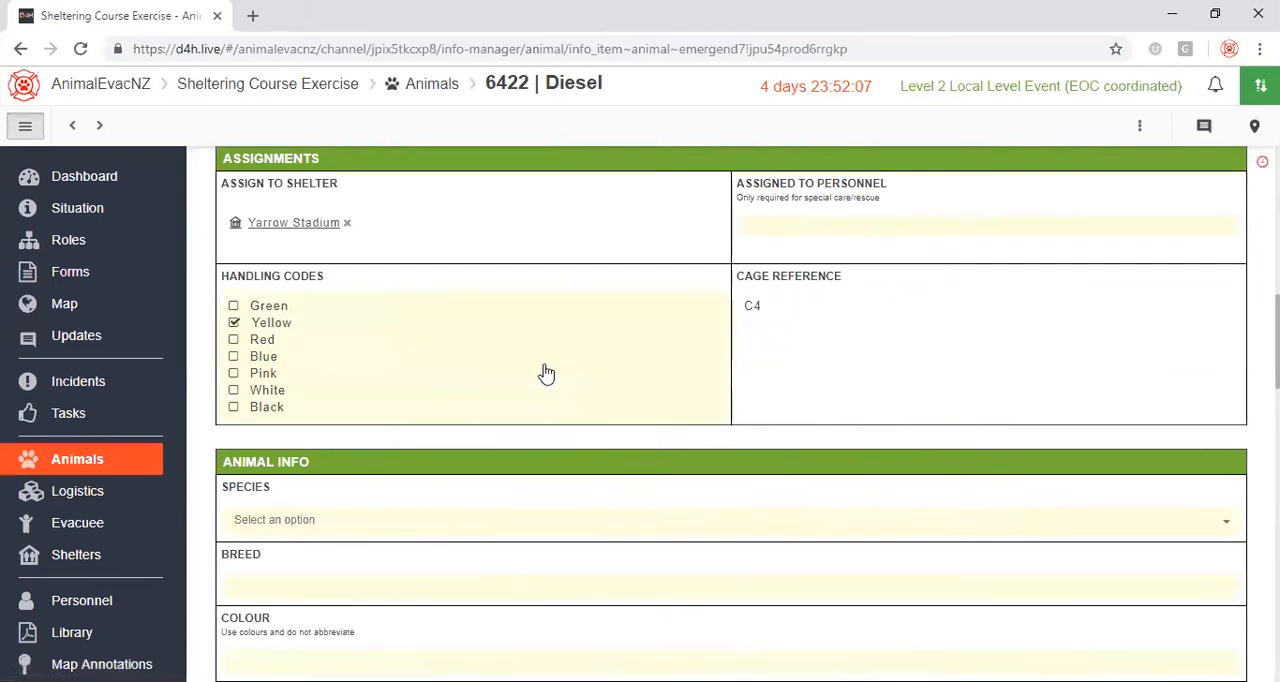
Set Diesel's species to Dog in the Animal Info section.
scroll(471, 377, "down", 2)
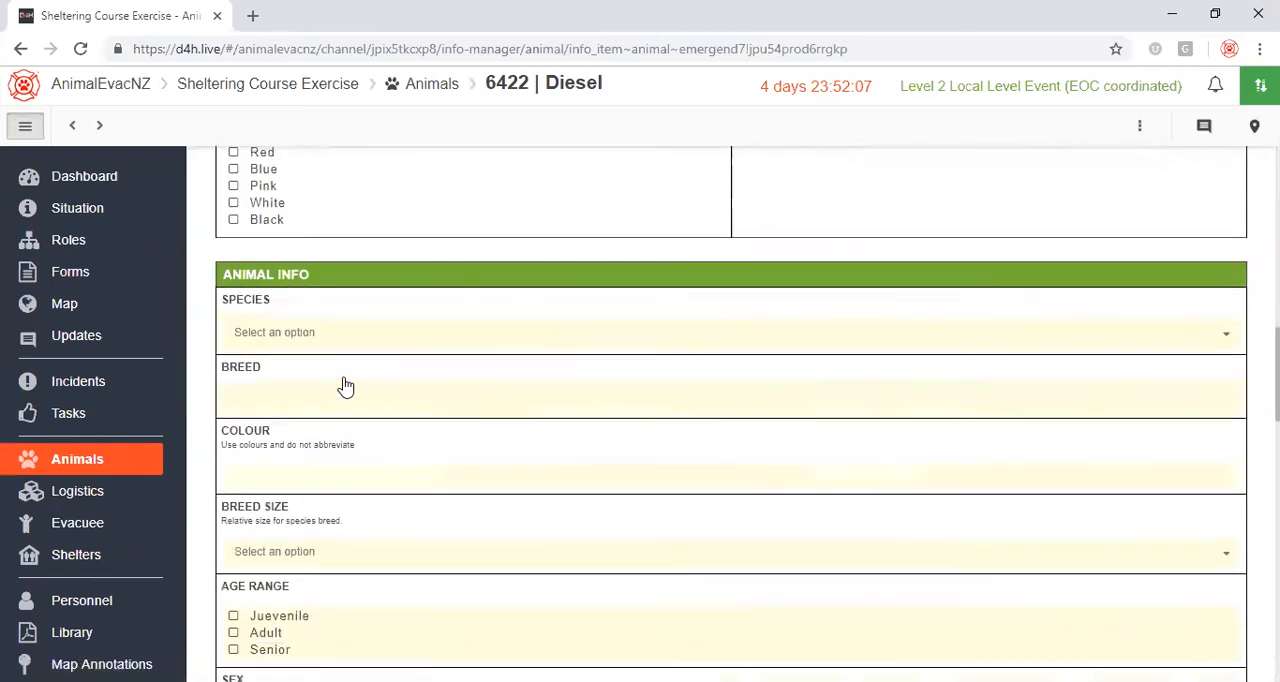
left_click(318, 335)
left_click(273, 372)
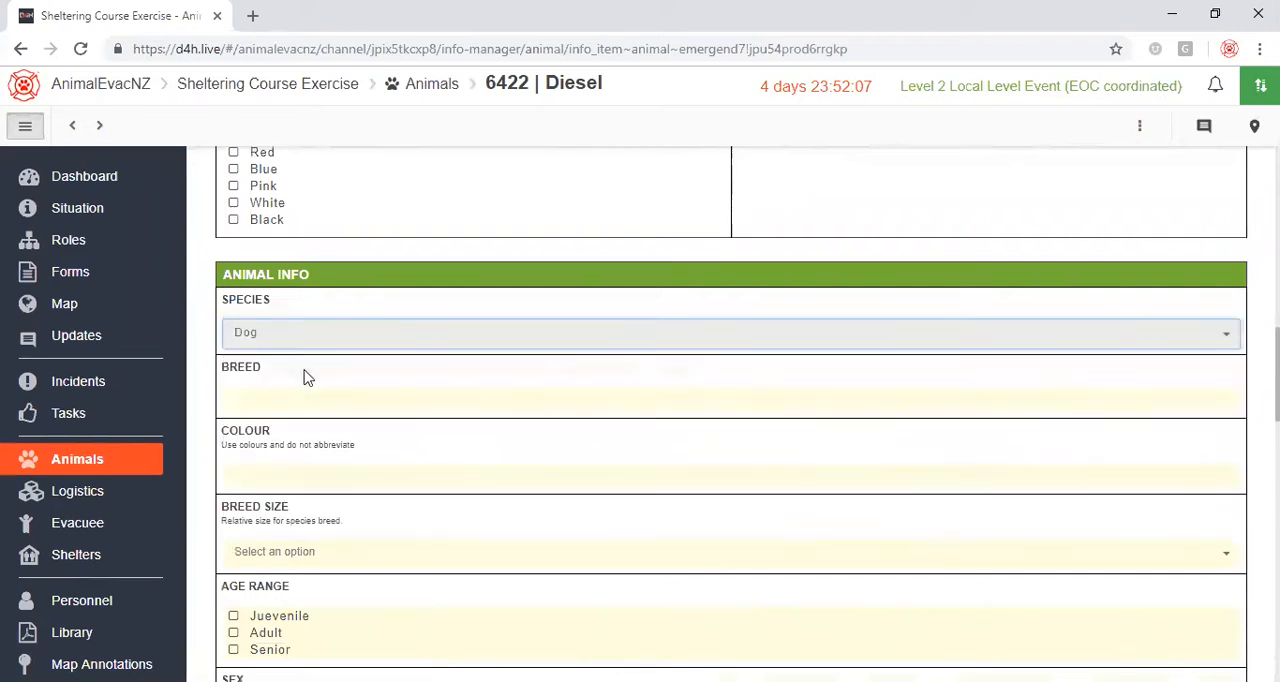
Enter German Shepherd as Diesel's breed and Black and Tan as the colour.
left_click(285, 402)
type("German Shepherd")
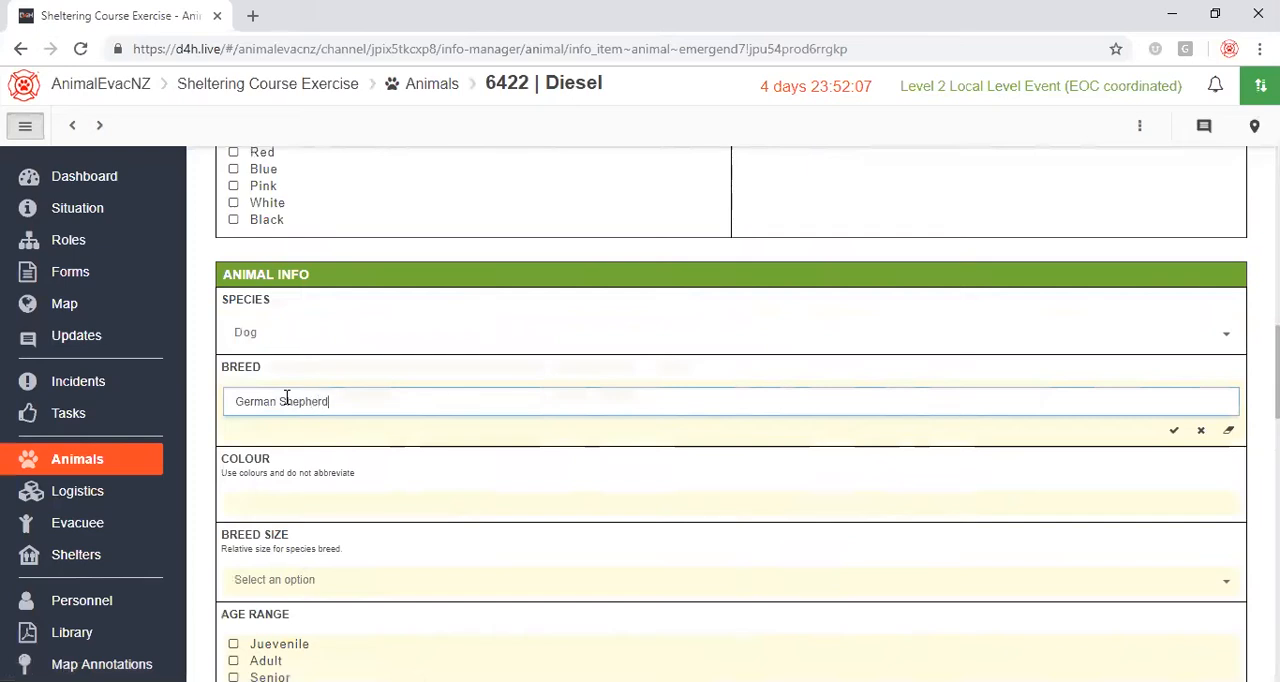
left_click(311, 507)
type("Black and Tan")
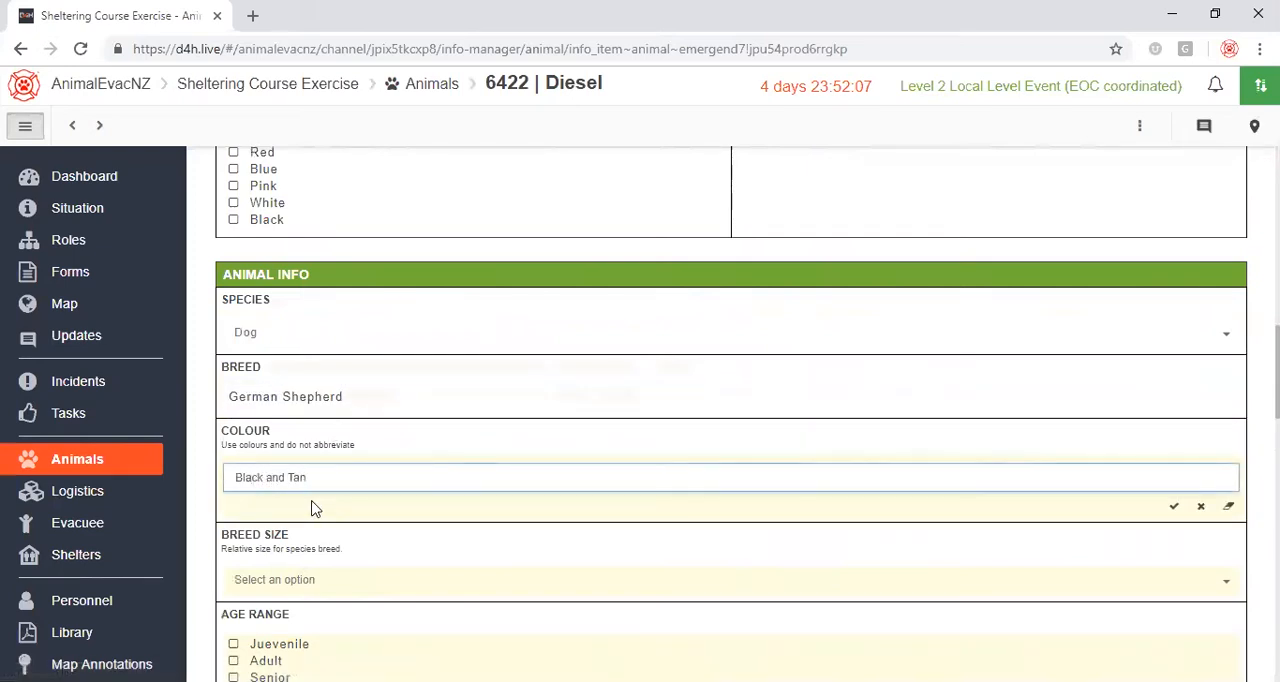
Set Diesel's breed size to Large and mark the age range as Adult.
scroll(397, 420, "down", 3)
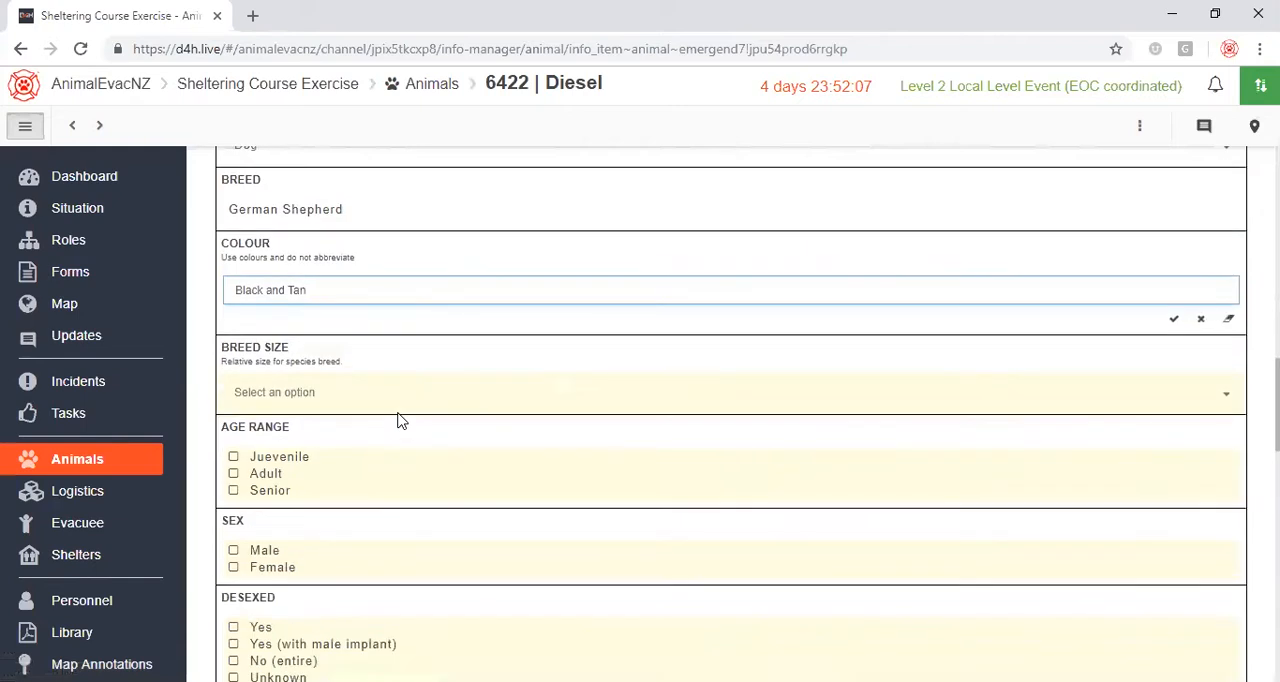
left_click(376, 394)
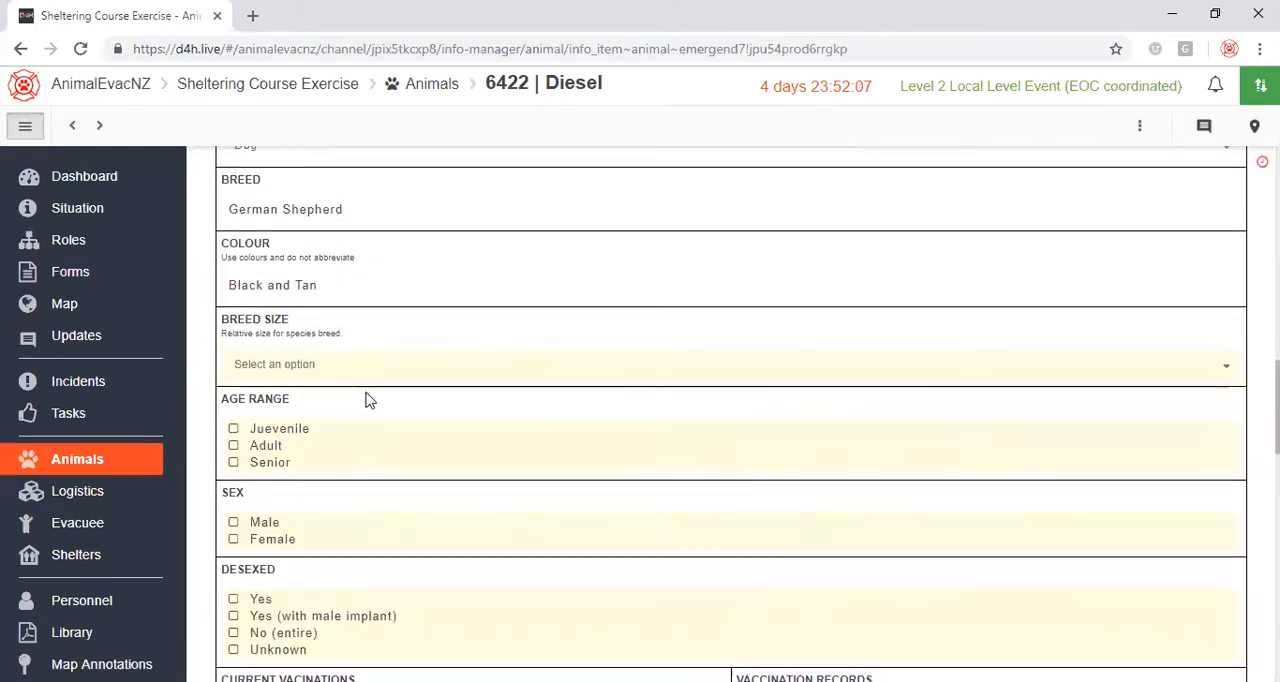
left_click(310, 366)
left_click(266, 443)
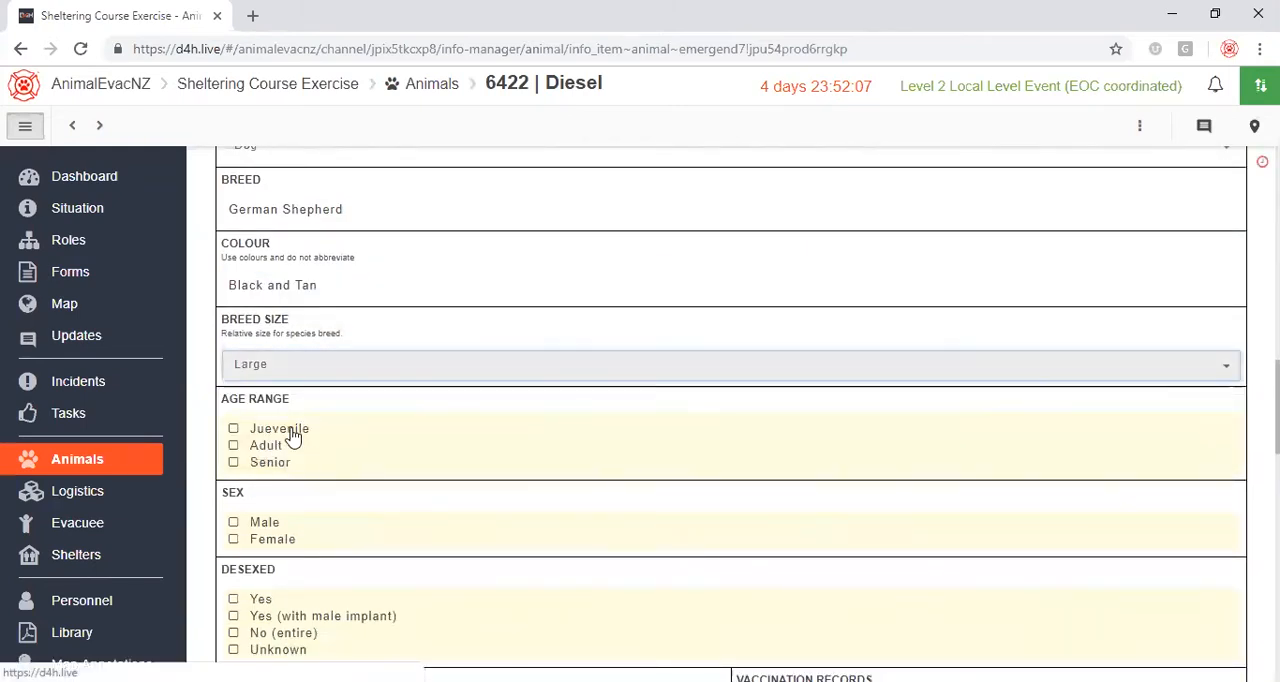
left_click(257, 447)
left_click(262, 462)
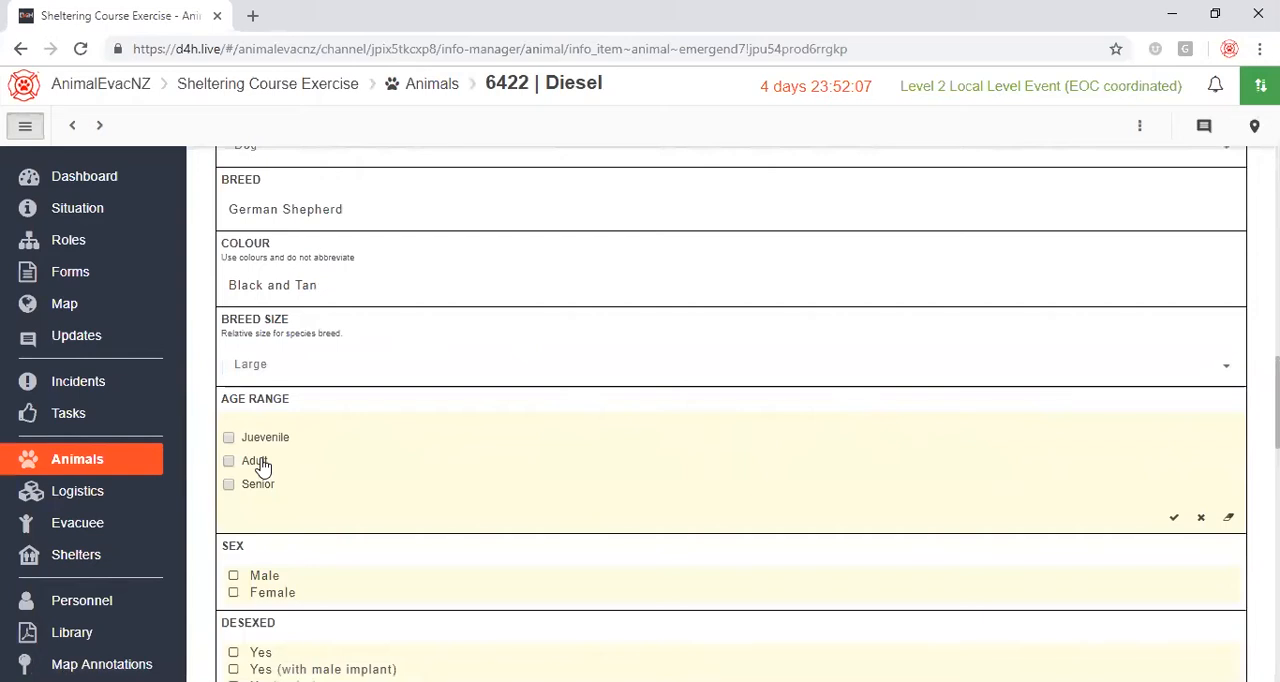
Mark Diesel's sex as Male and the desexed status as Yes.
scroll(300, 450, "down", 2)
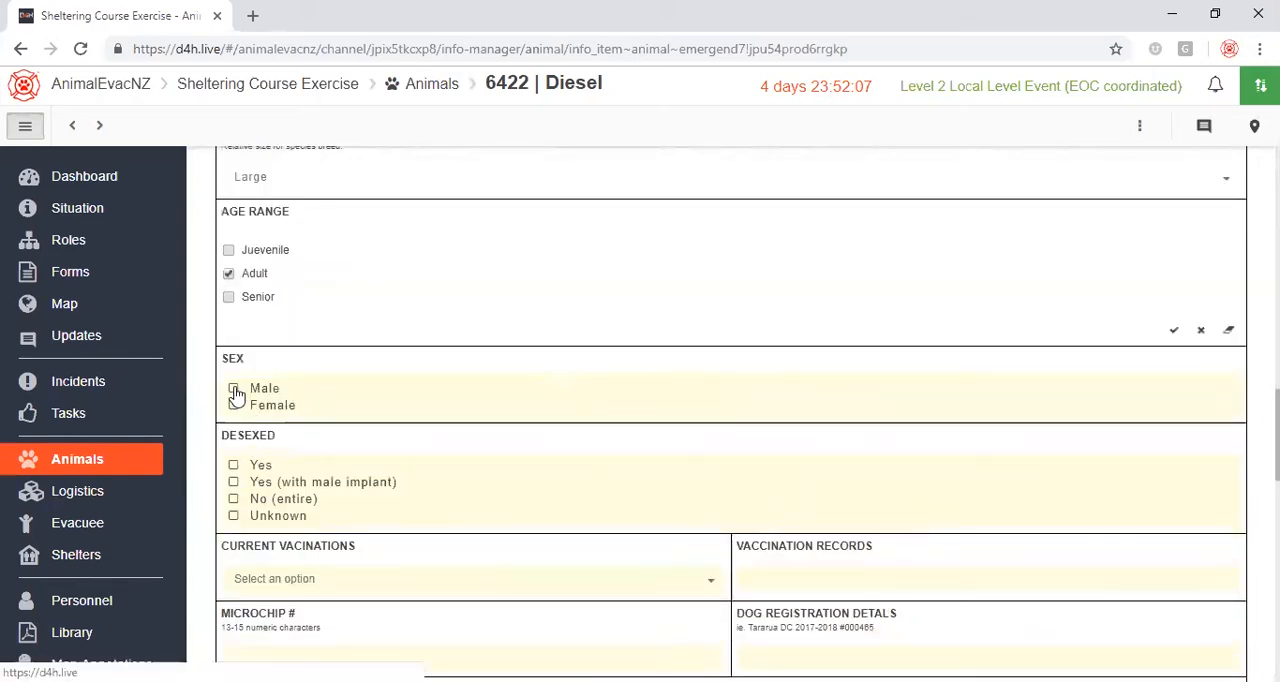
left_click(240, 393)
left_click(228, 462)
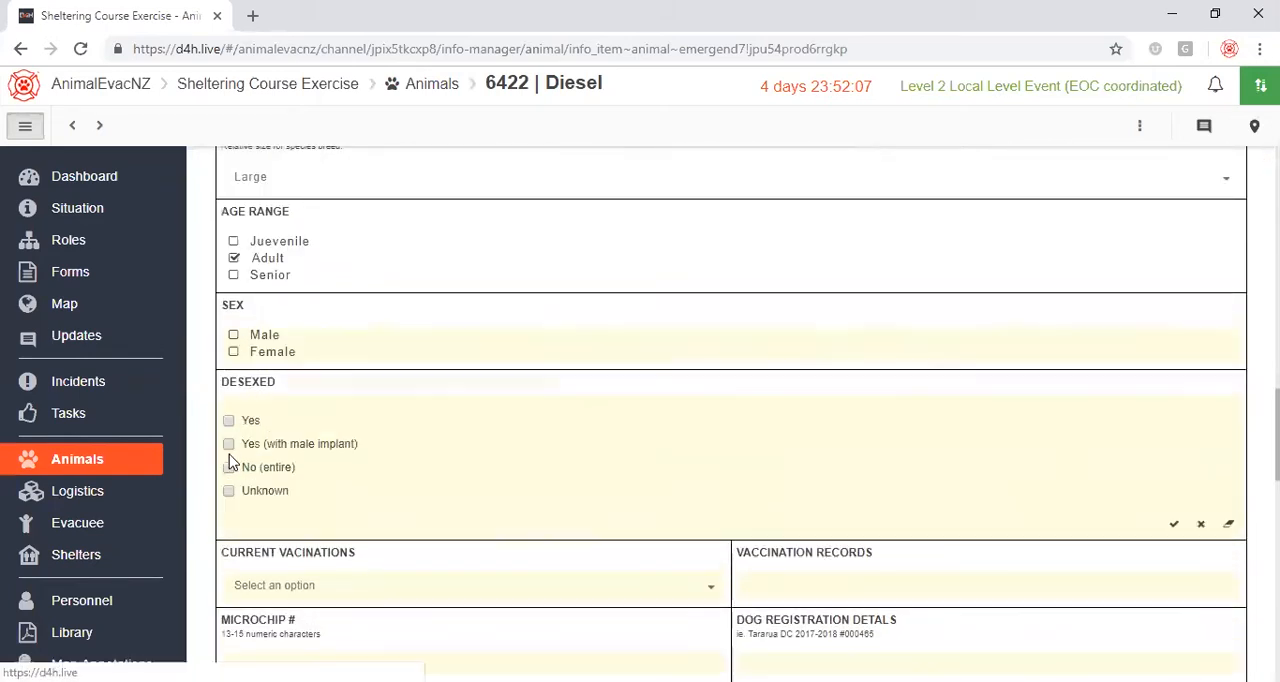
left_click(237, 422)
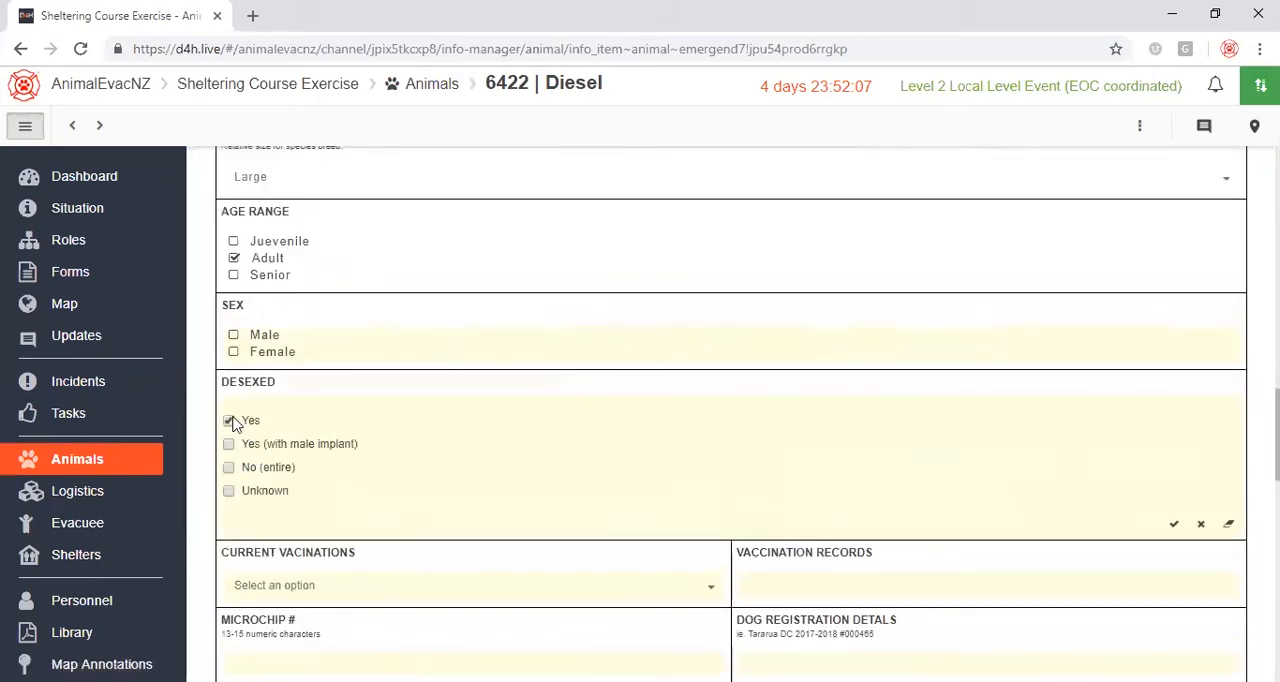
left_click(236, 350)
left_click(236, 350)
Set Diesel's current vaccinations to Yes.
scroll(391, 417, "down", 2)
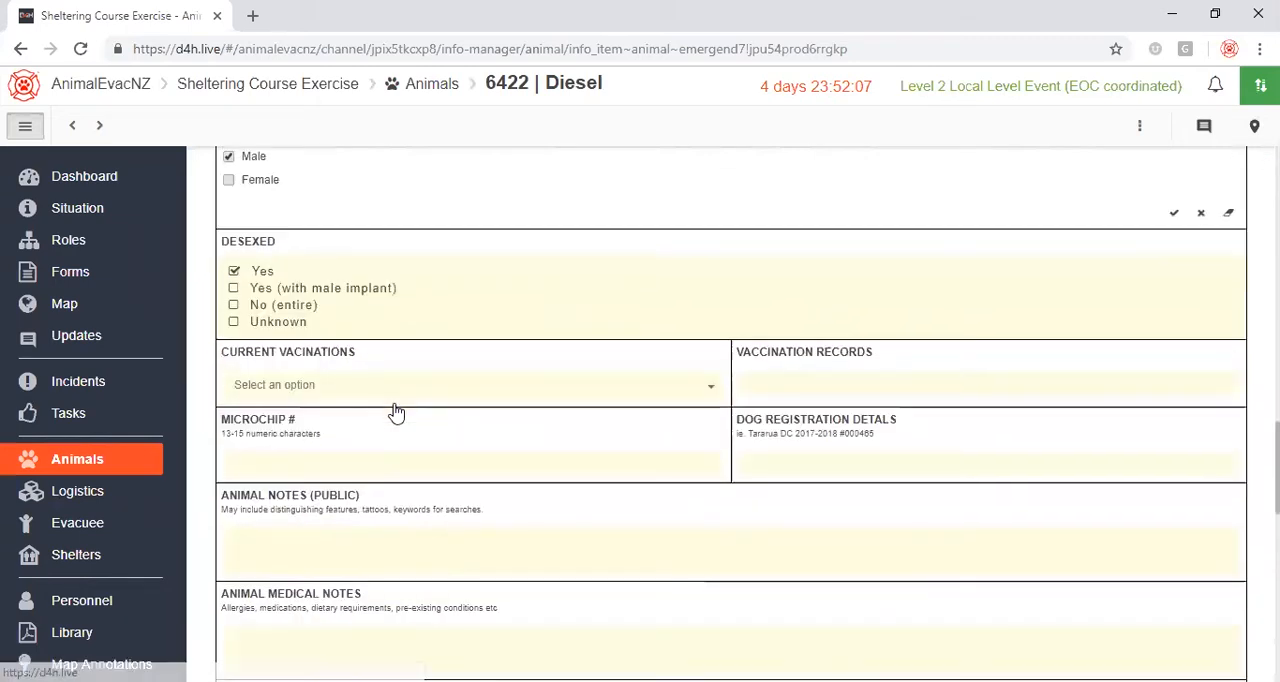
left_click(346, 390)
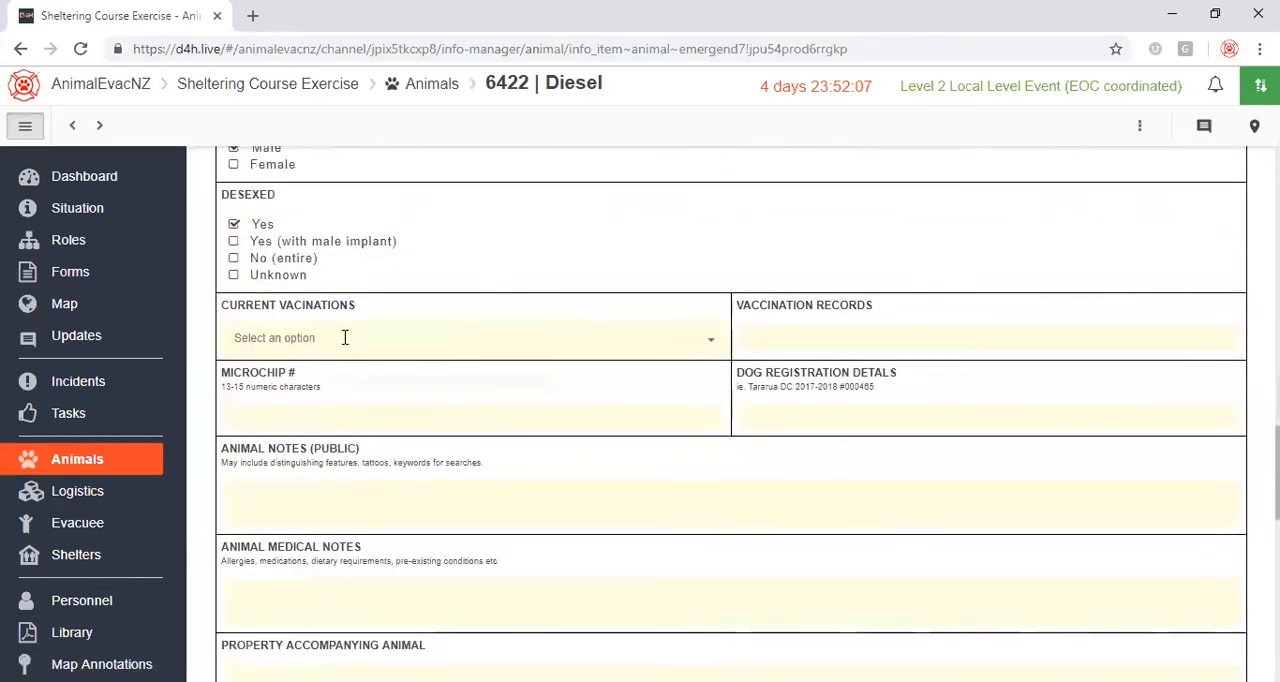
left_click(346, 338)
left_click(252, 374)
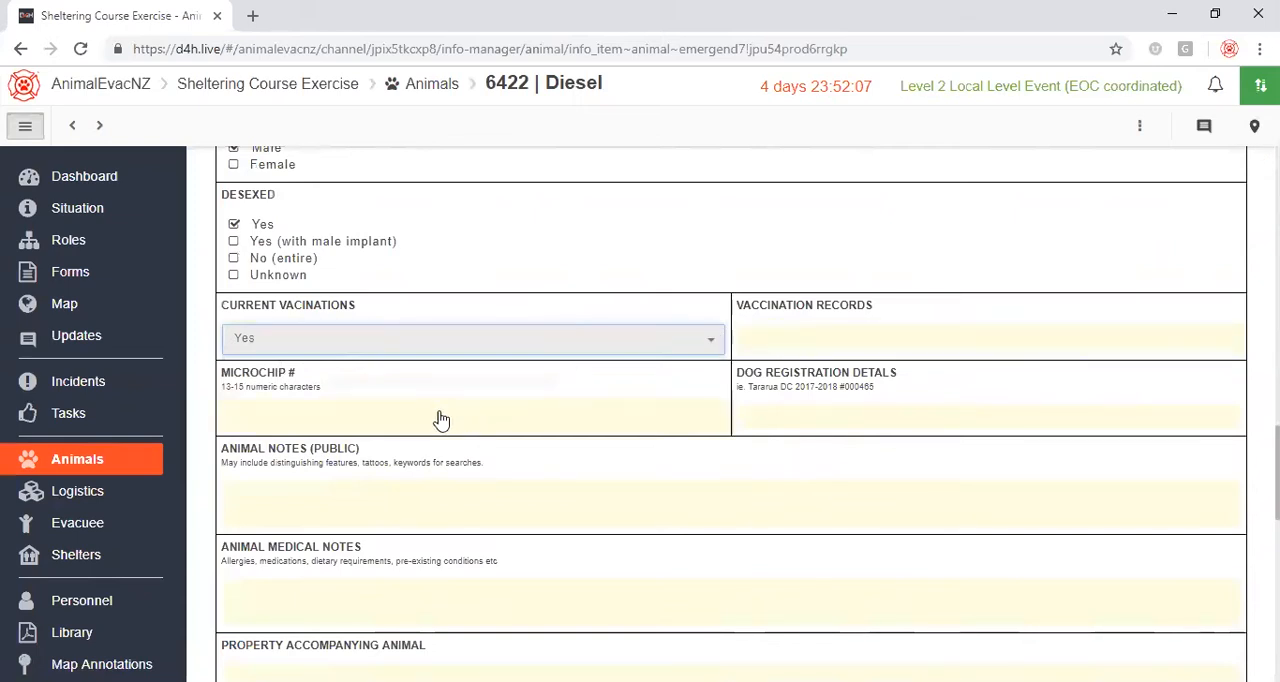
Enter Diesel's microchip number and save it.
left_click(352, 413)
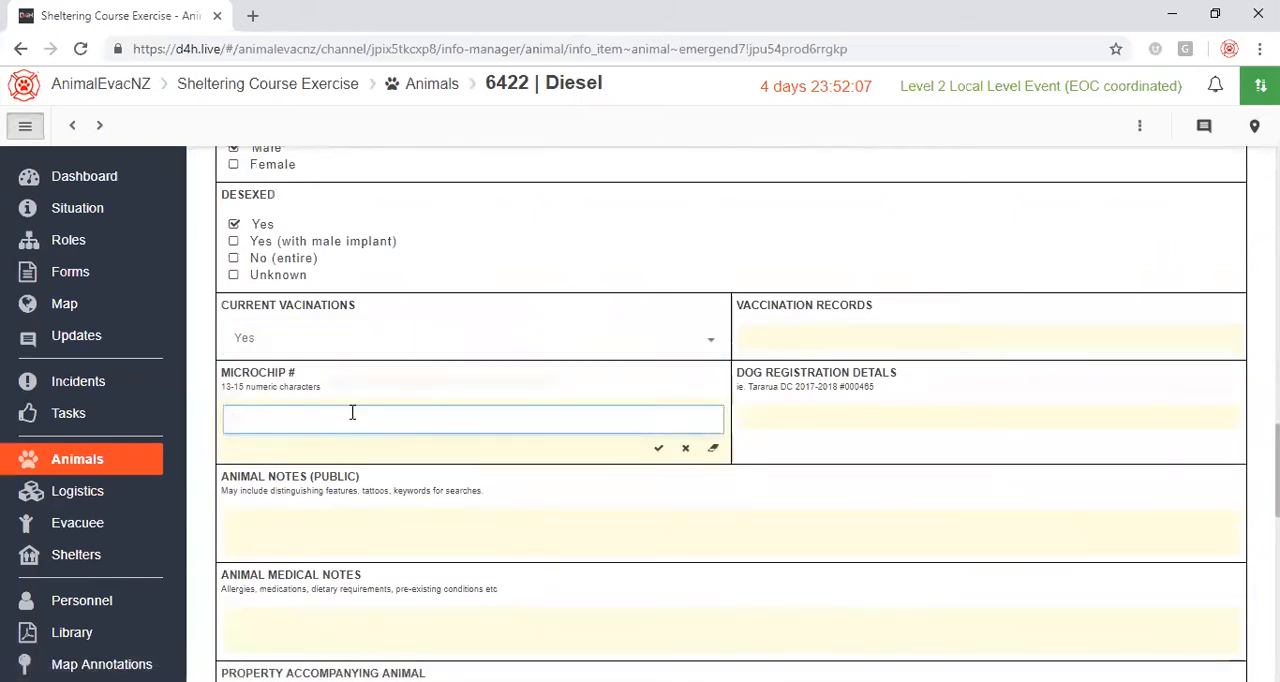
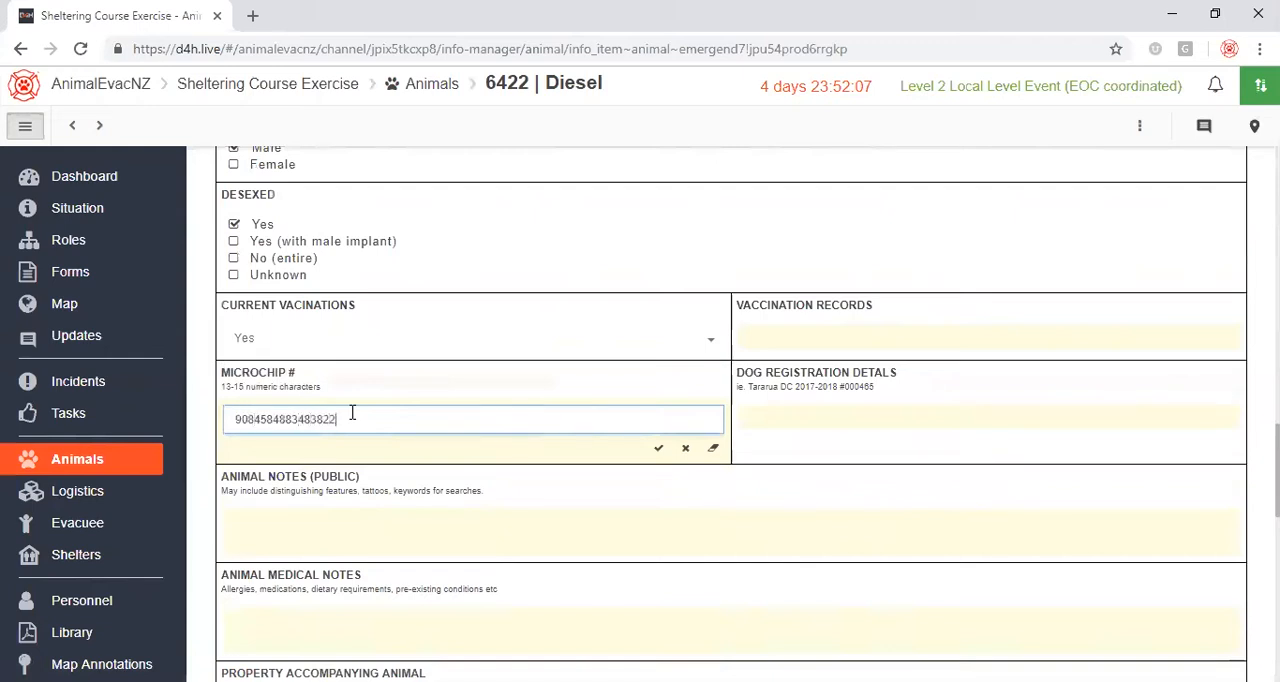
left_click(658, 448)
Fill in the dog registration details with Wellington City, the year 2018 and the registration number.
left_click(790, 416)
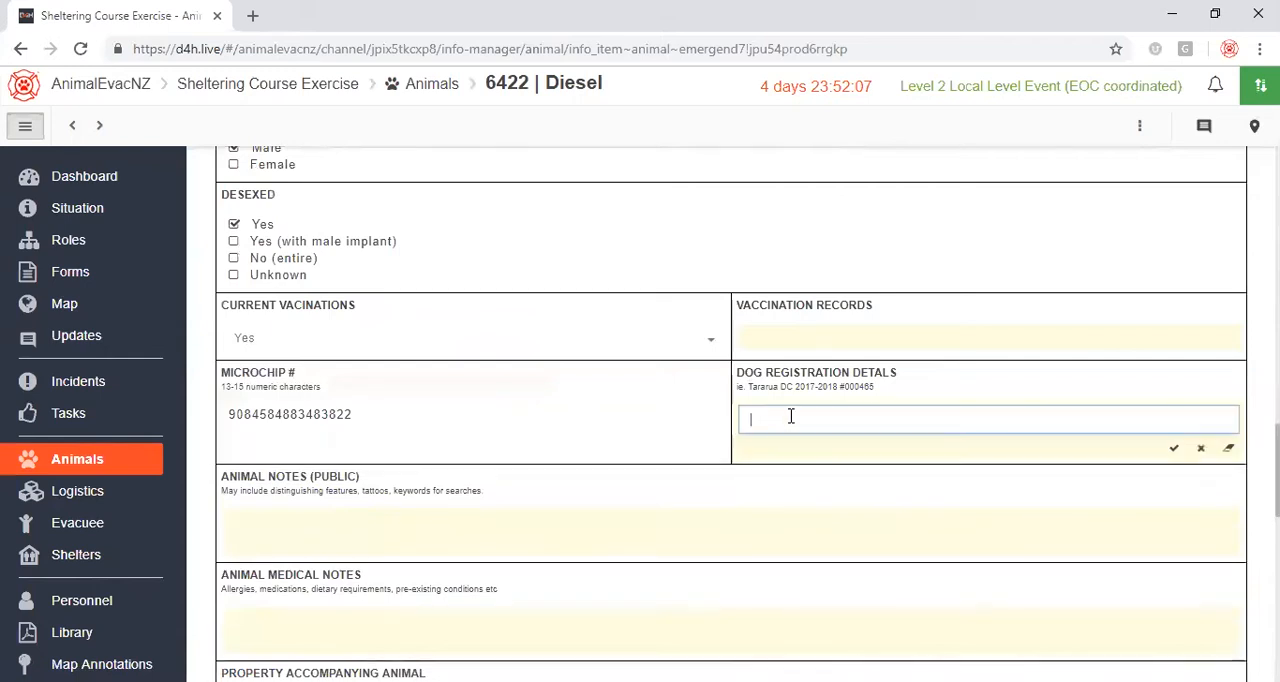
type("Wellington C")
left_click(830, 419)
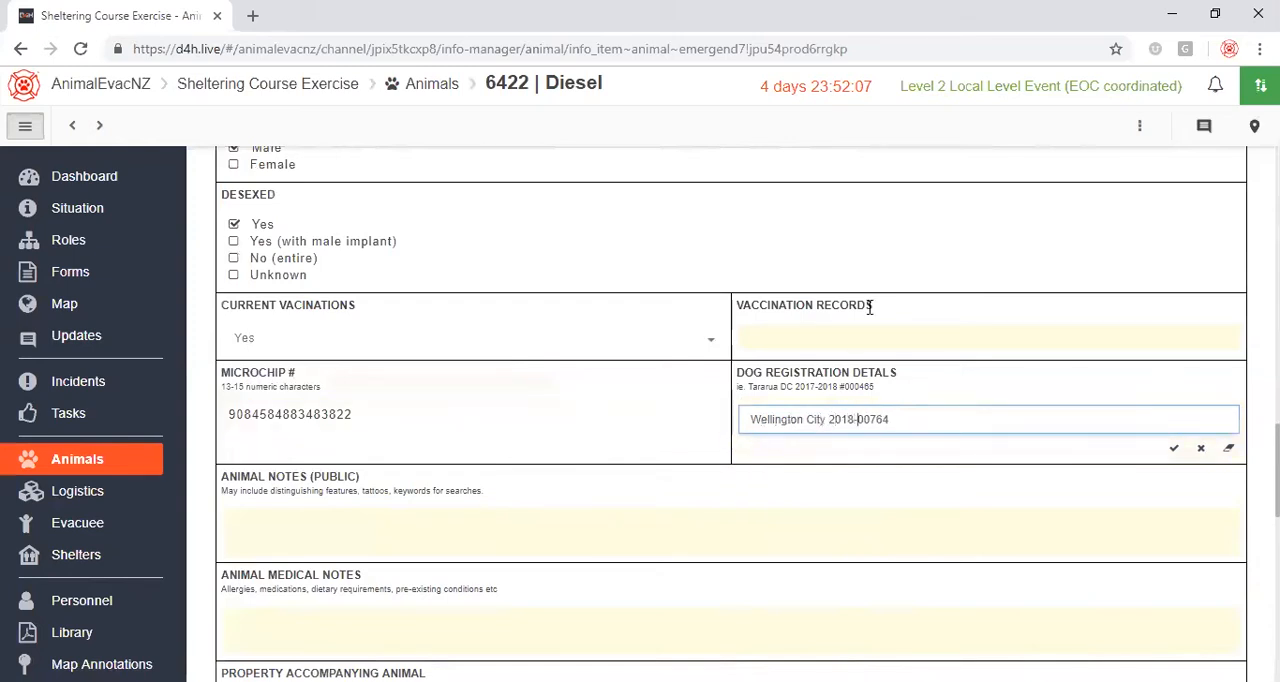
Enter "Brown collar" in the public animal notes and "red meat allergy" in the animal medical notes.
left_click(398, 519)
type("Brown collar")
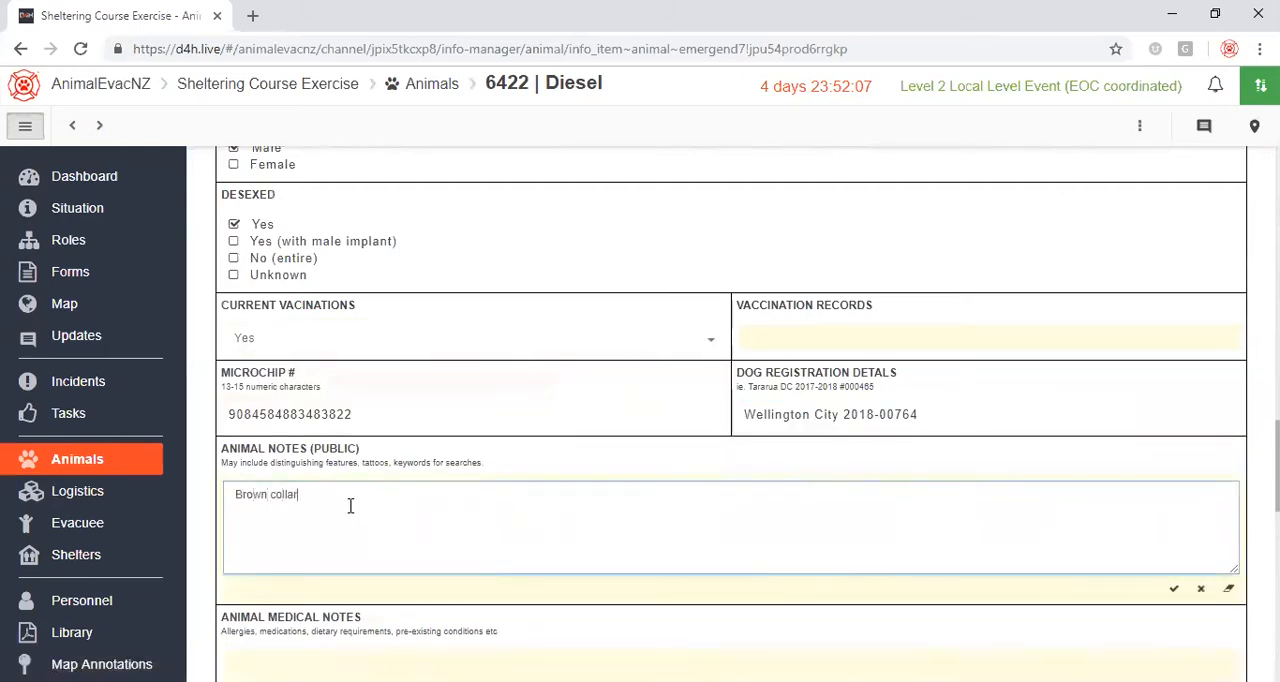
scroll(423, 457, "down", 3)
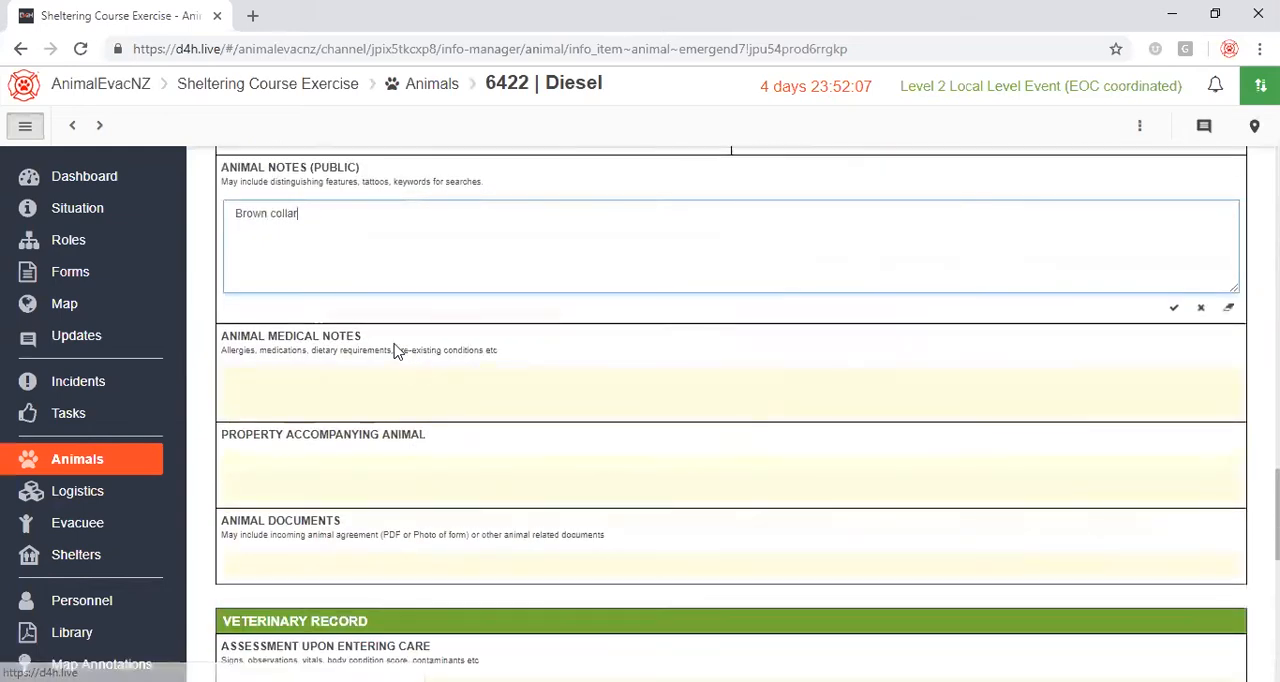
left_click(343, 374)
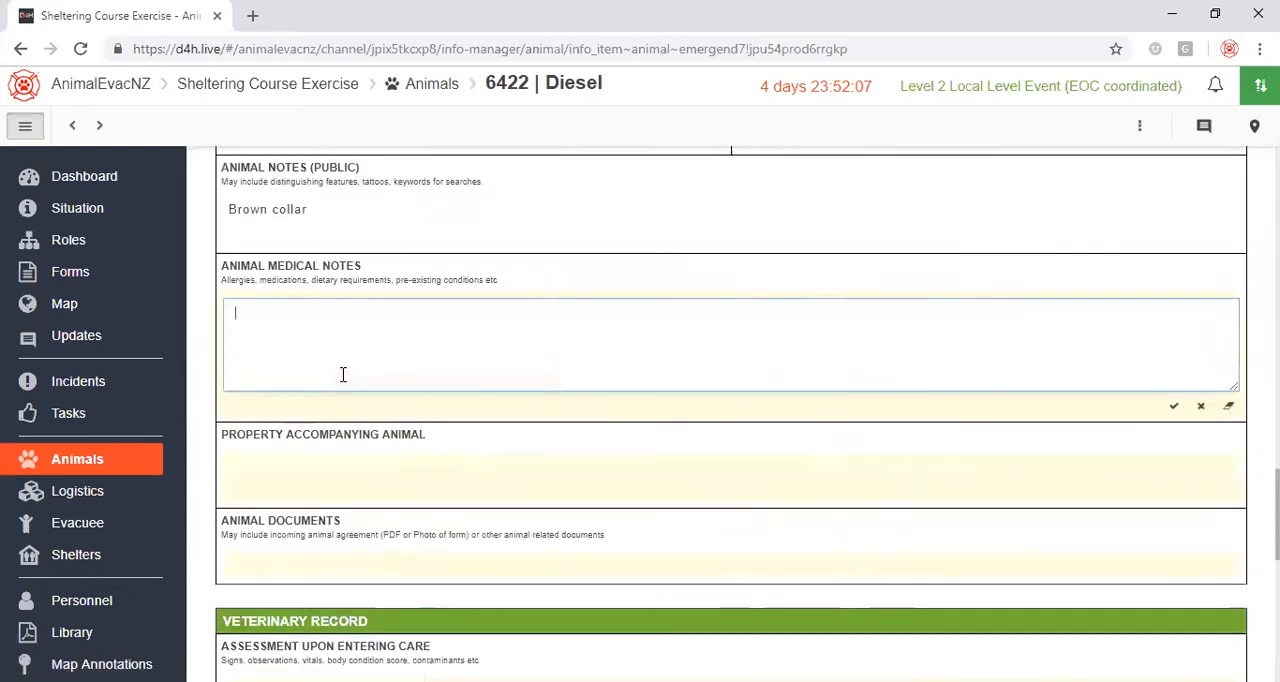
type("red meat allergy")
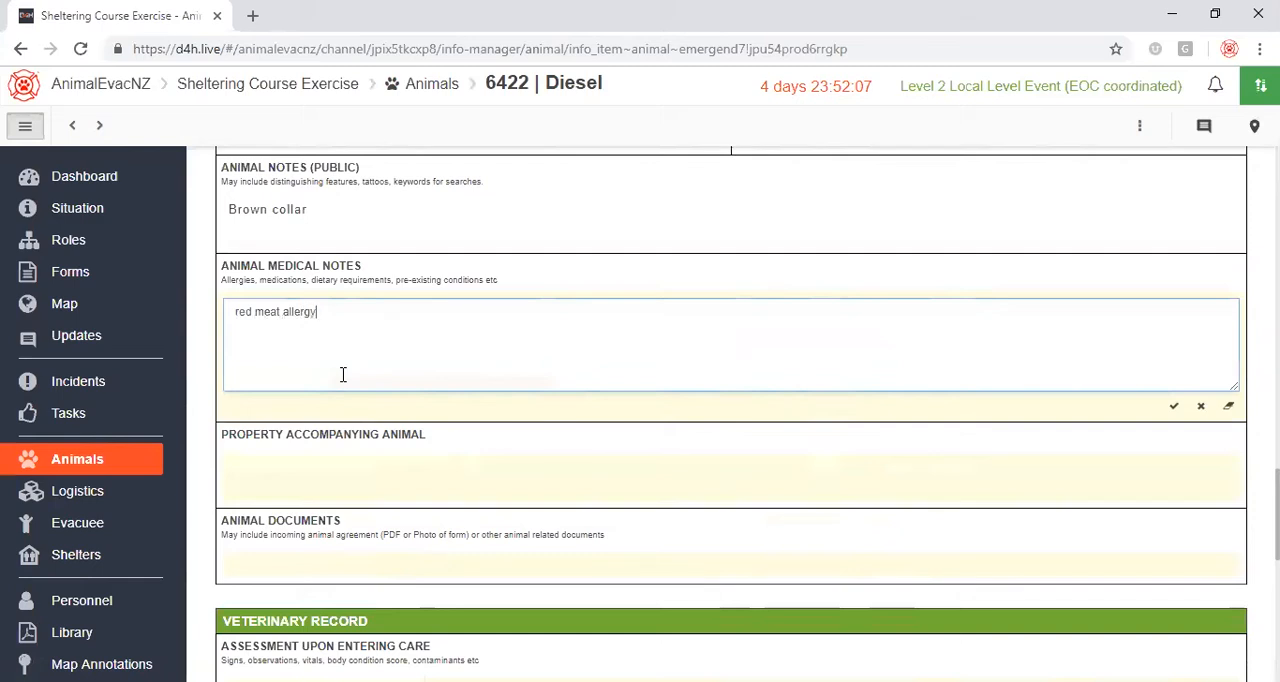
type("/intolerance")
key("BackSpace")
key("BackSpace")
key("BackSpace")
key("BackSpace")
type("enec")
key("BackSpace")
type("ce")
Record "crate and squeaky toy" as the property accompanying Diesel.
left_click(388, 467)
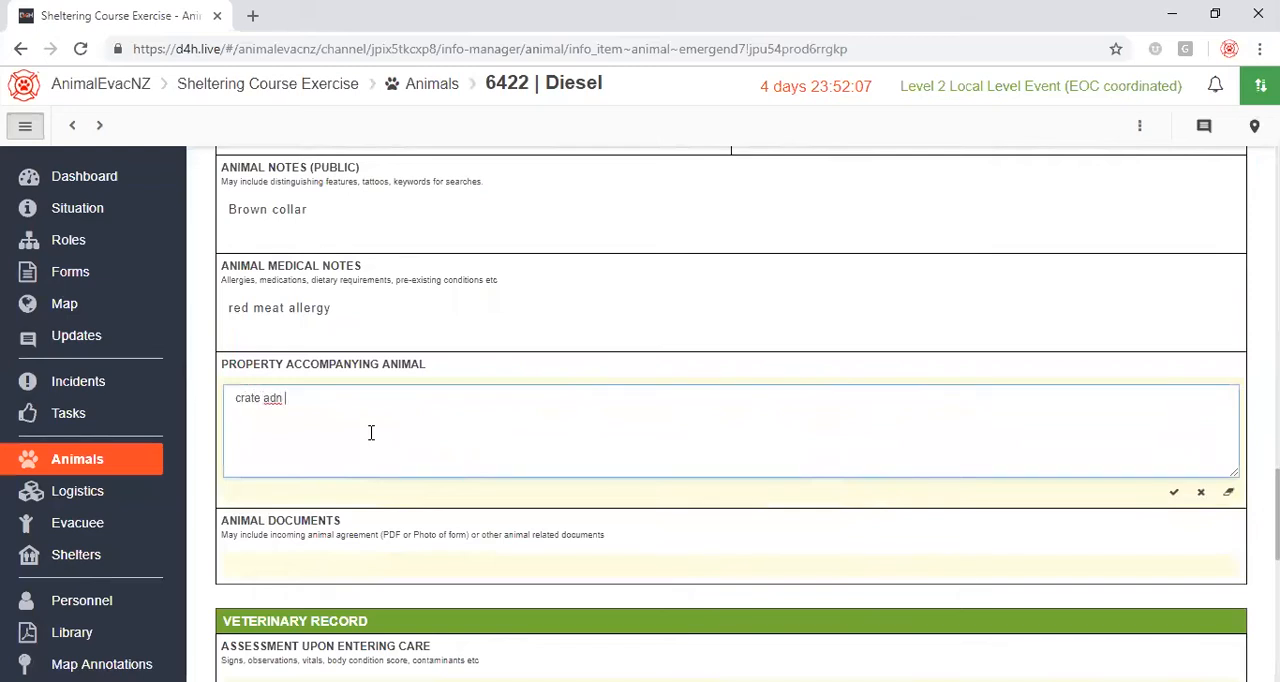
type("crate and sqeaky")
key("BackSpace")
key("BackSpace")
key("BackSpace")
key("BackSpace")
scroll(466, 431, "down", 2)
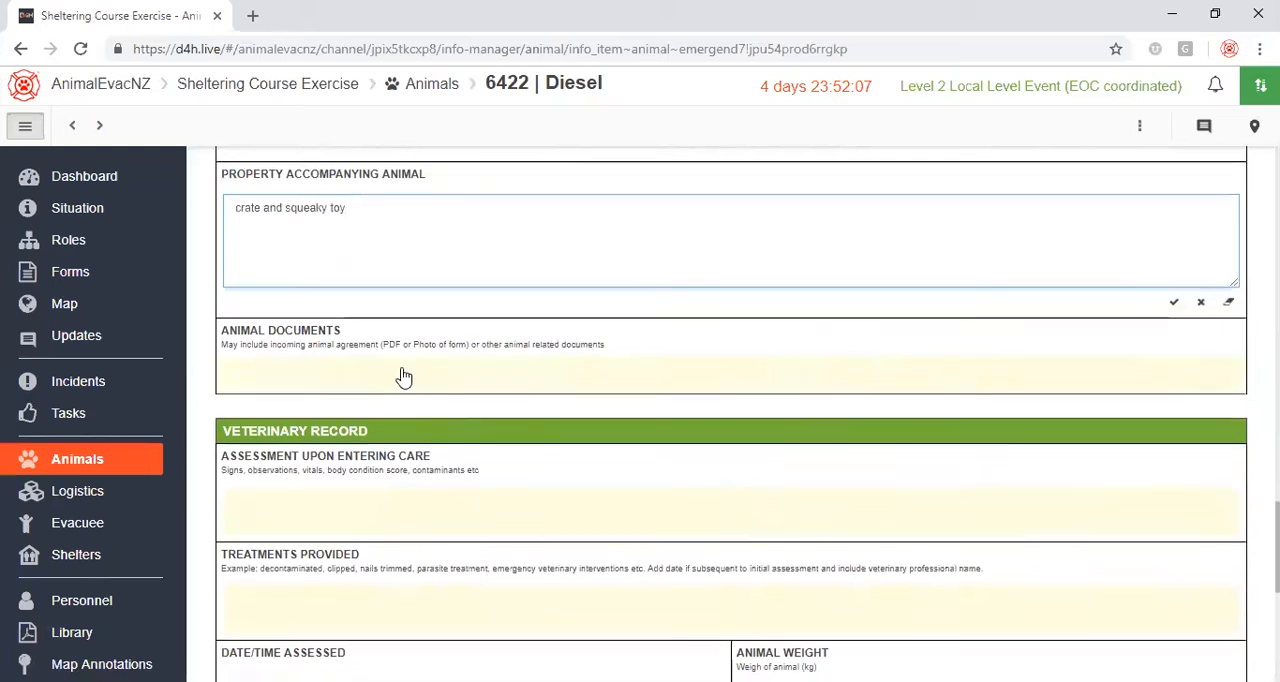
Return to the Animals list and search it for "diesel".
scroll(403, 374, "down", 2)
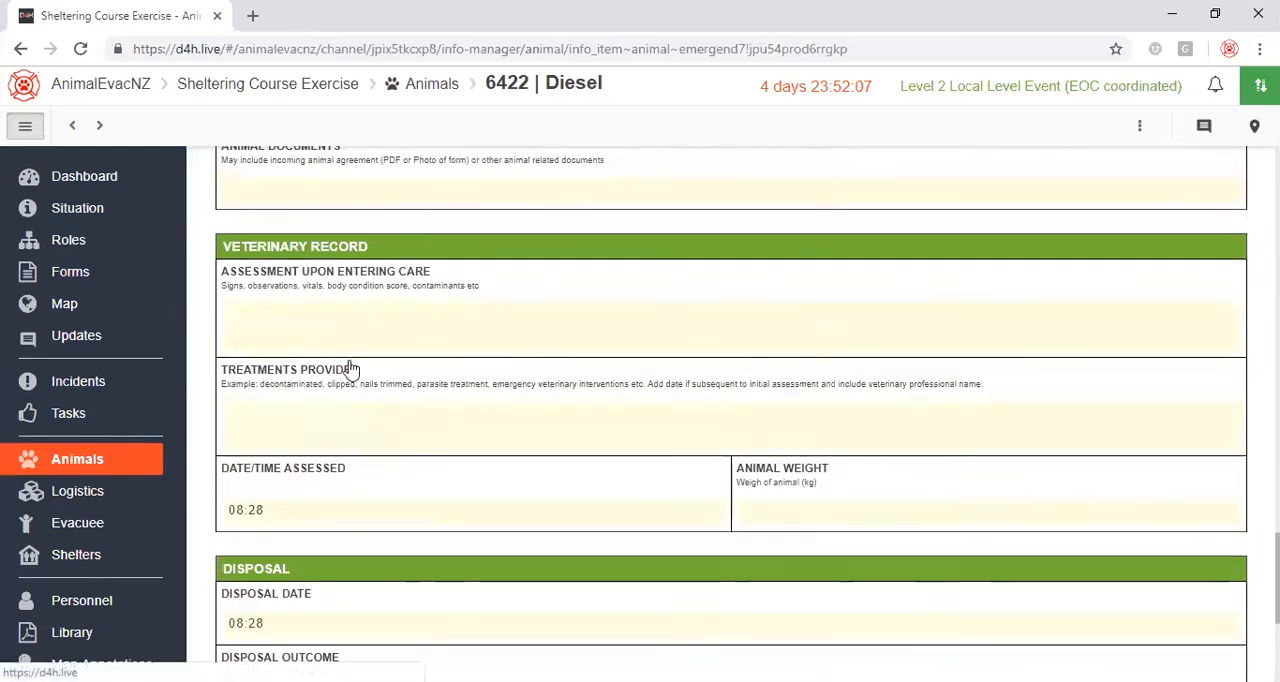
scroll(610, 330, "up", 15)
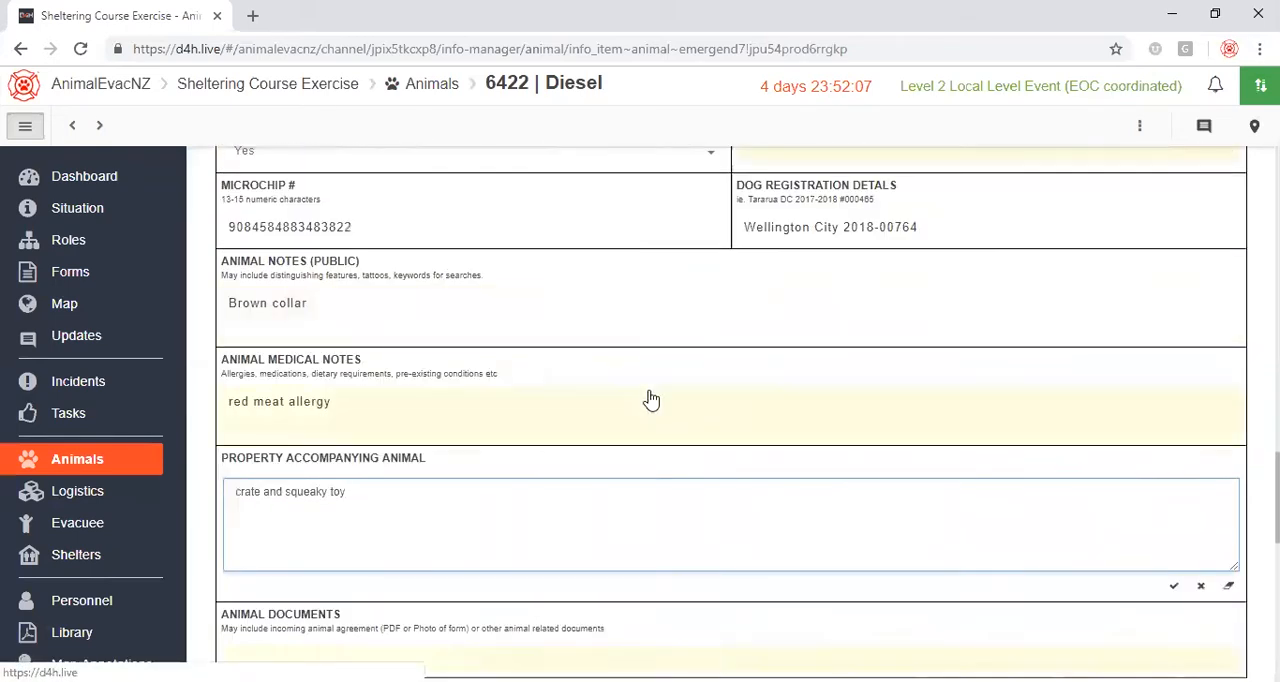
scroll(660, 411, "up", 8)
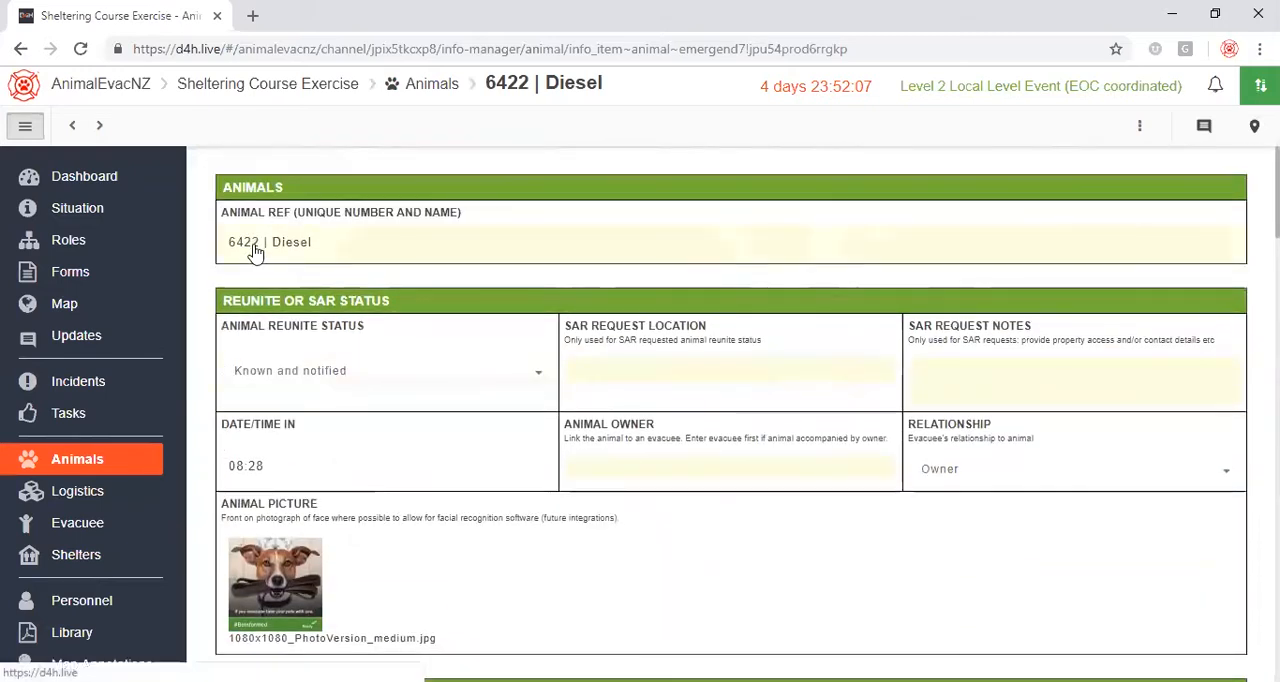
left_click(87, 462)
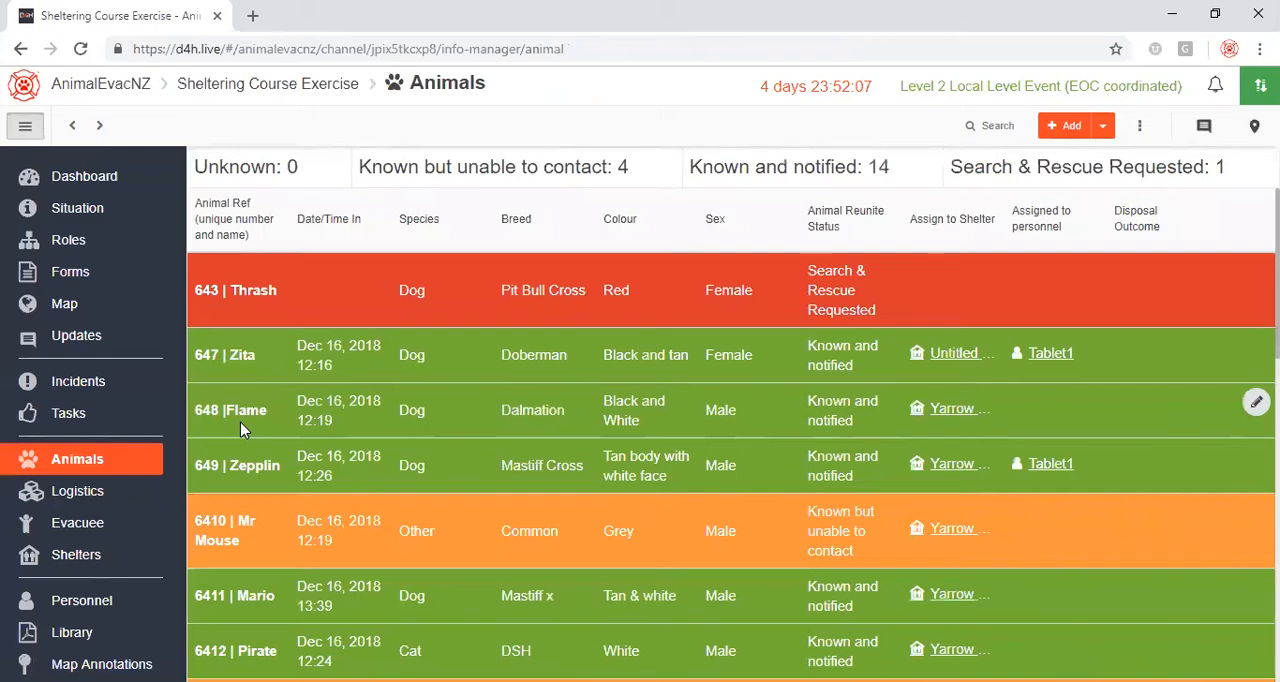
left_click(986, 122)
type("diesel")
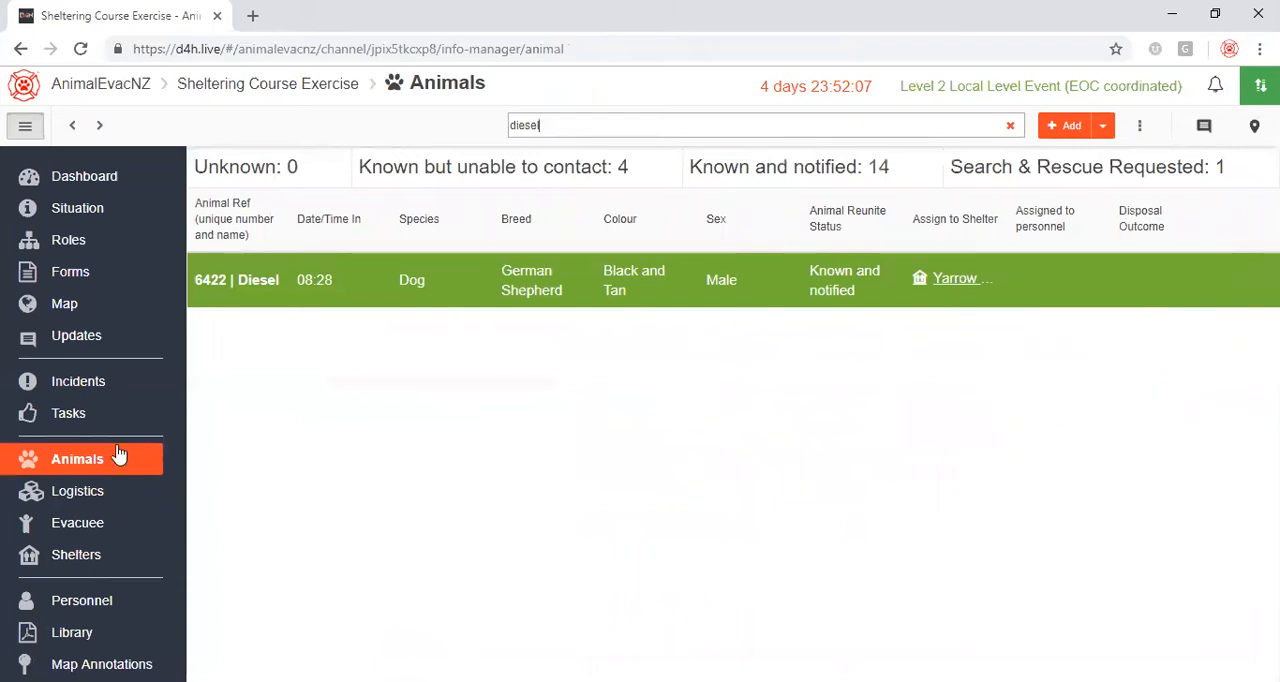
Add a new evacuee record, open its full form, and fill in the evacuee's legal first name and surname.
left_click(94, 523)
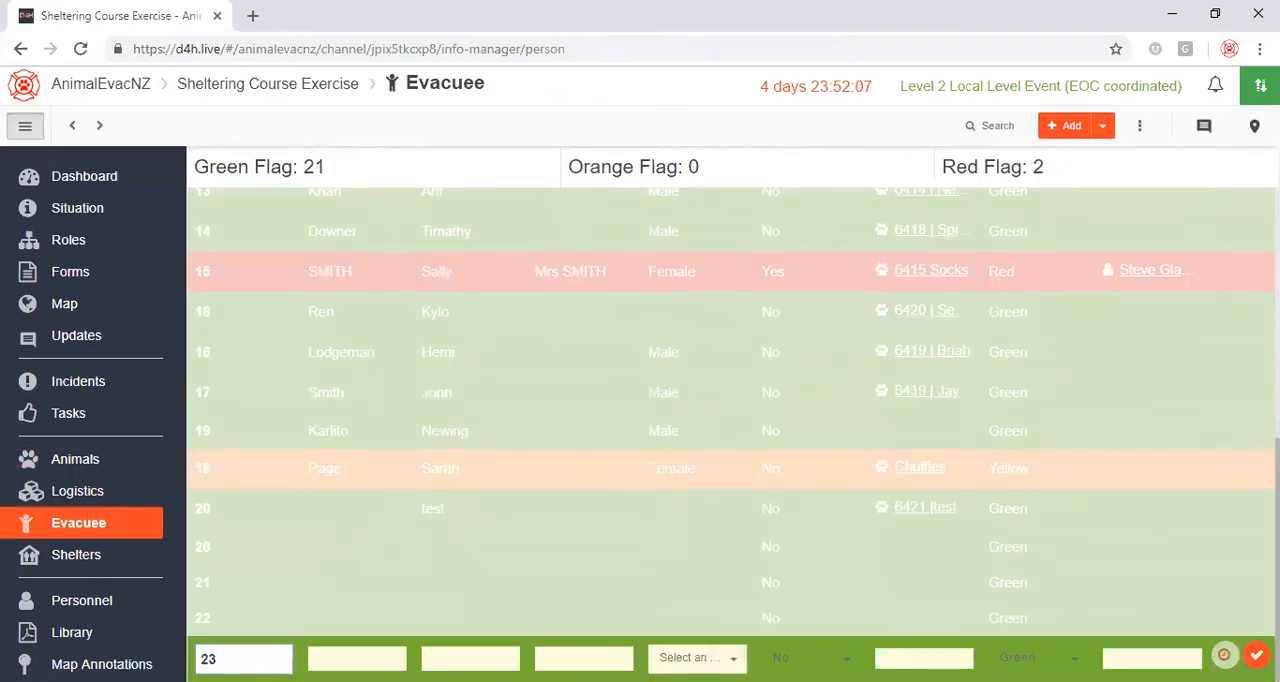
left_click(330, 508)
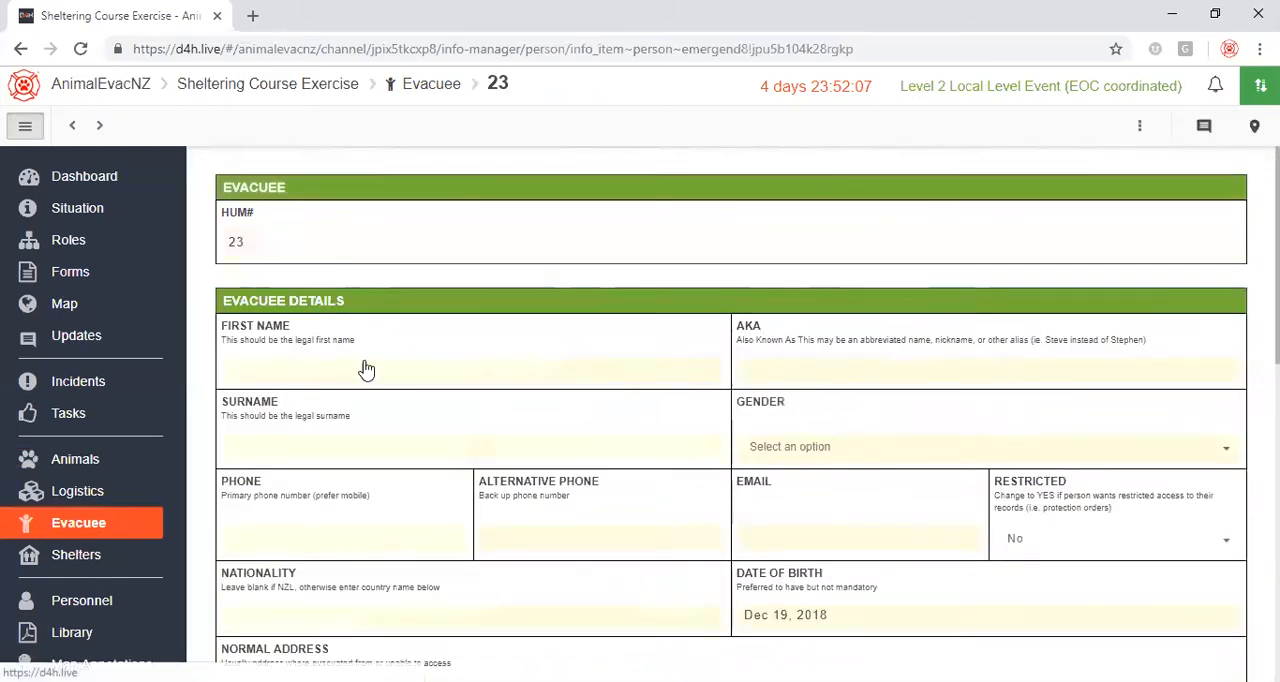
left_click(332, 366)
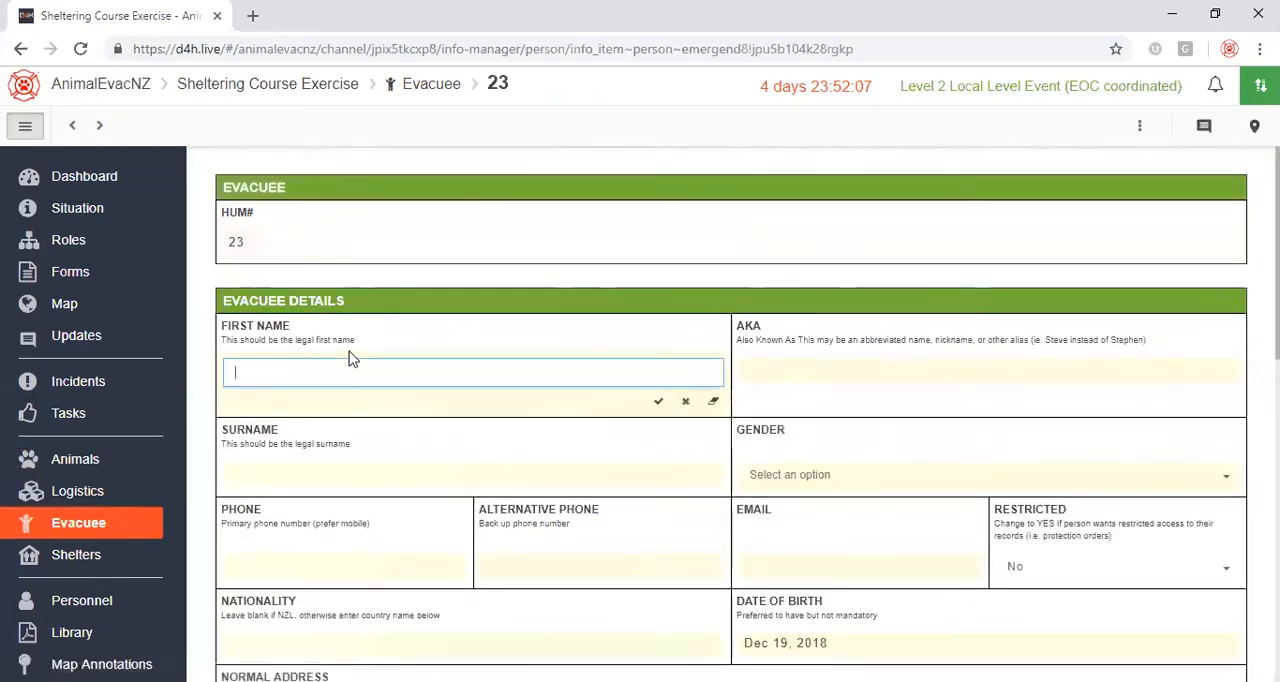
key("Tab")
key("Tab")
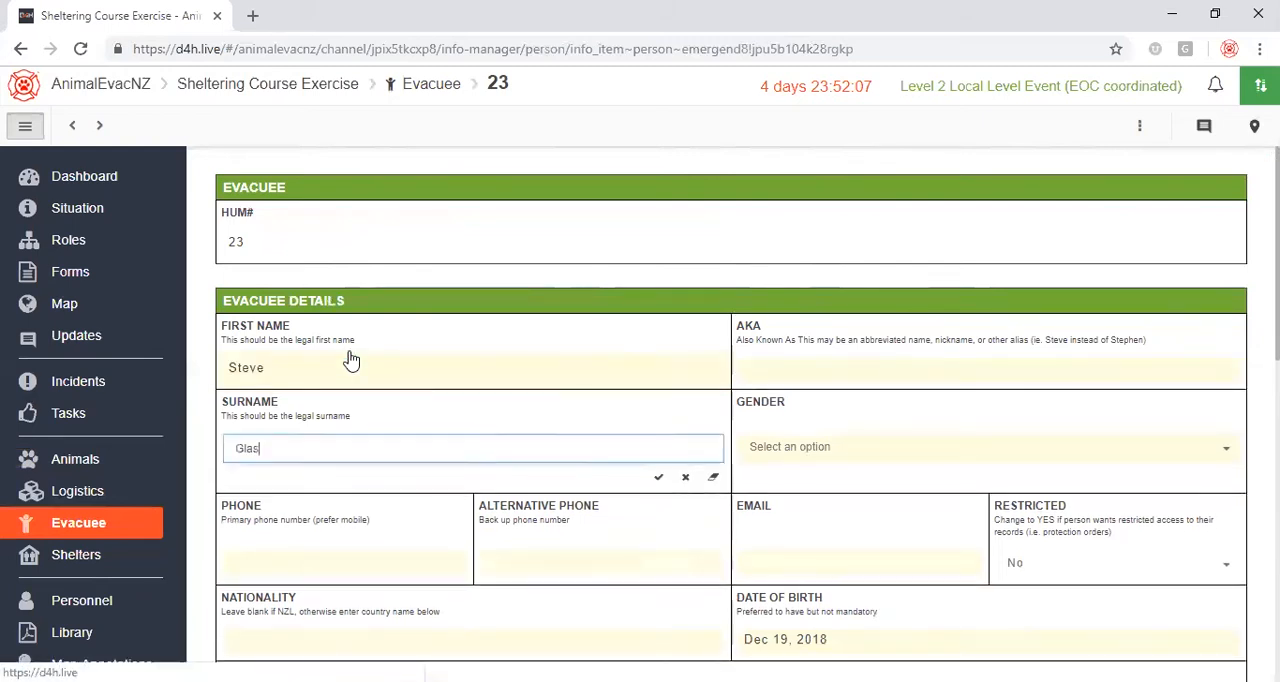
Set the evacuee's gender to Male.
key("Tab")
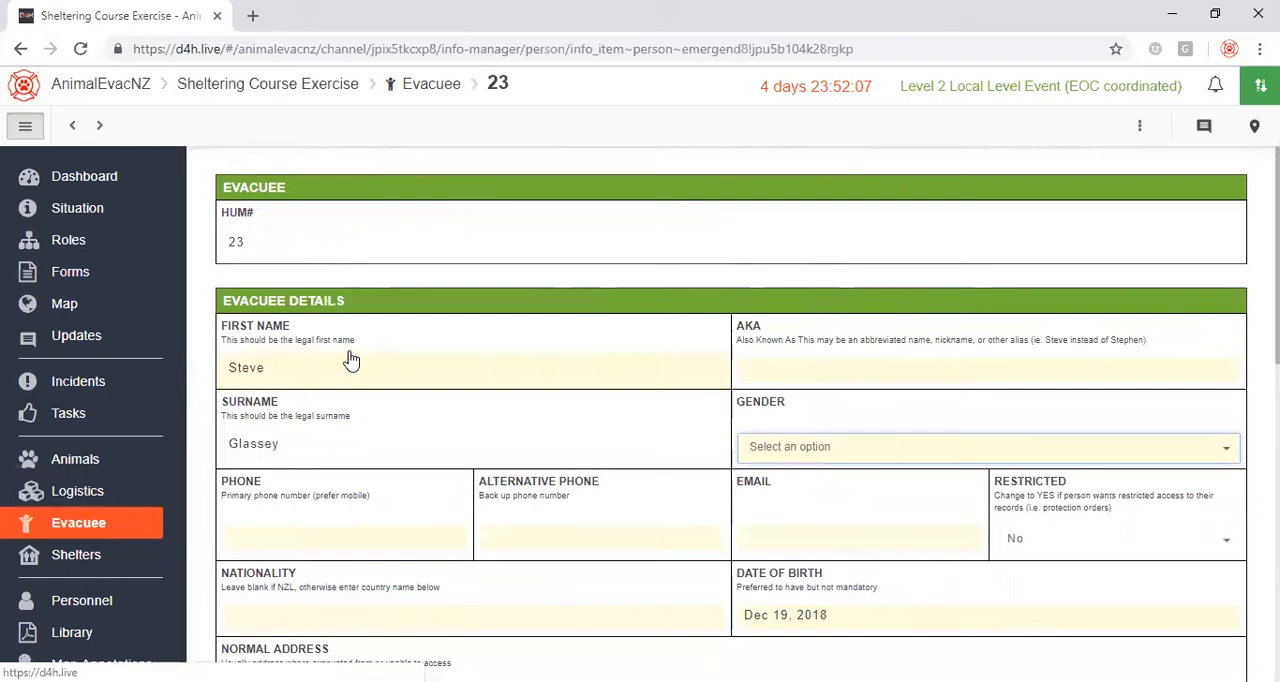
type("m")
key("Return")
key("Tab")
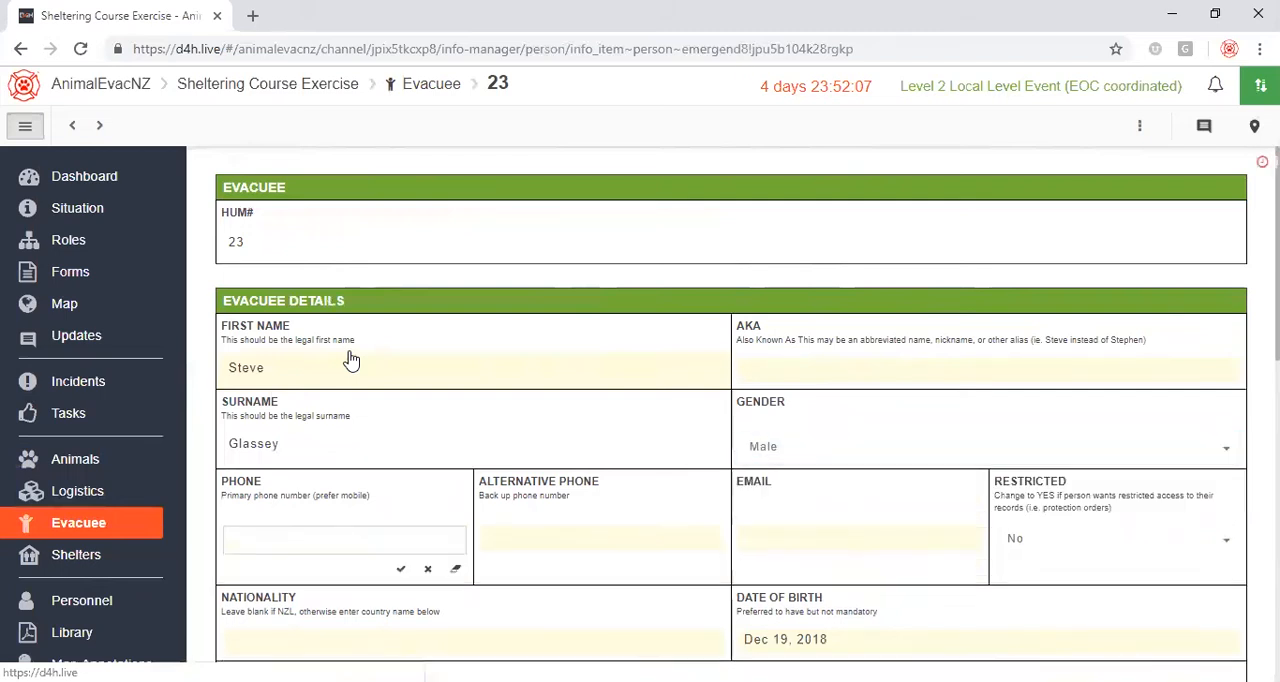
Fill in the evacuee's primary phone number, alternative phone number and e-mail address, and save them.
type("021999999")
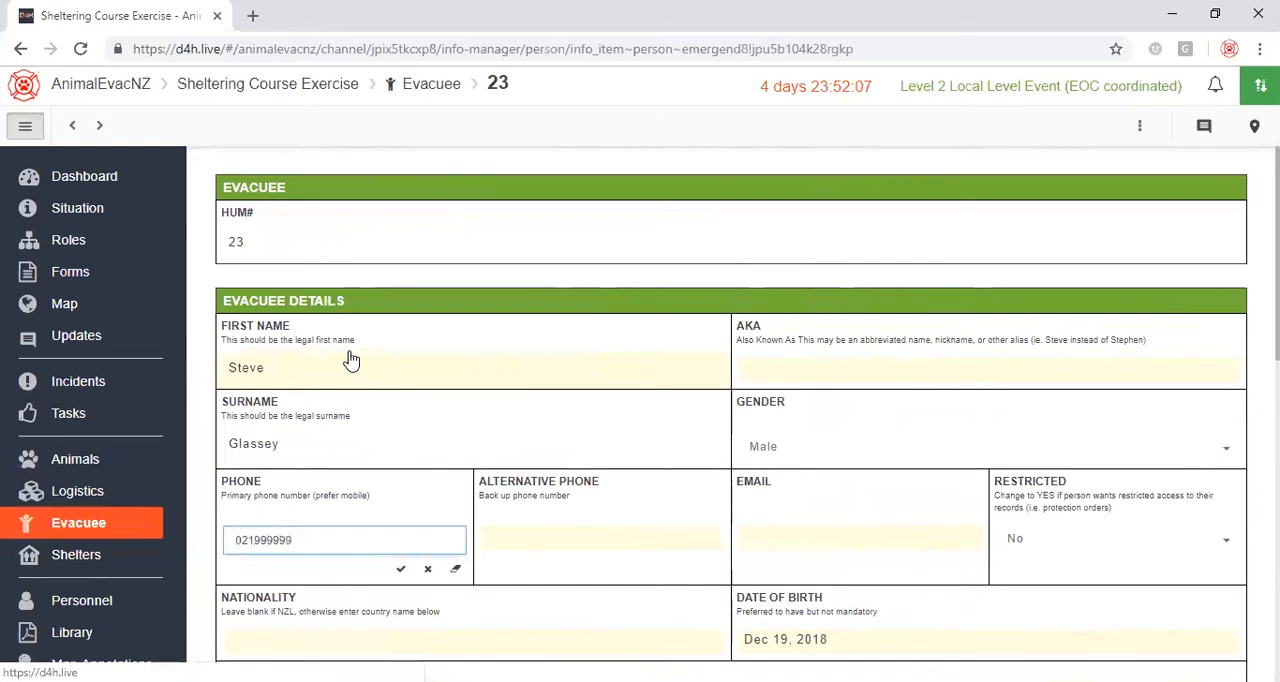
left_click(400, 568)
left_click(509, 538)
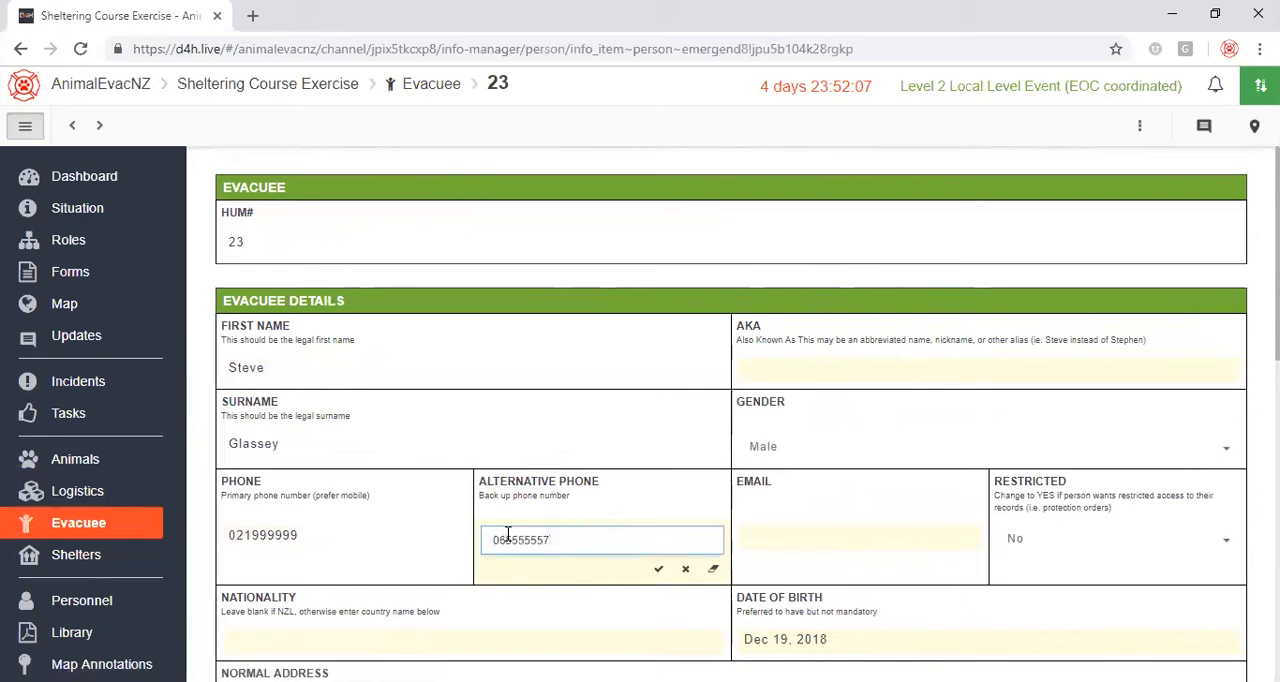
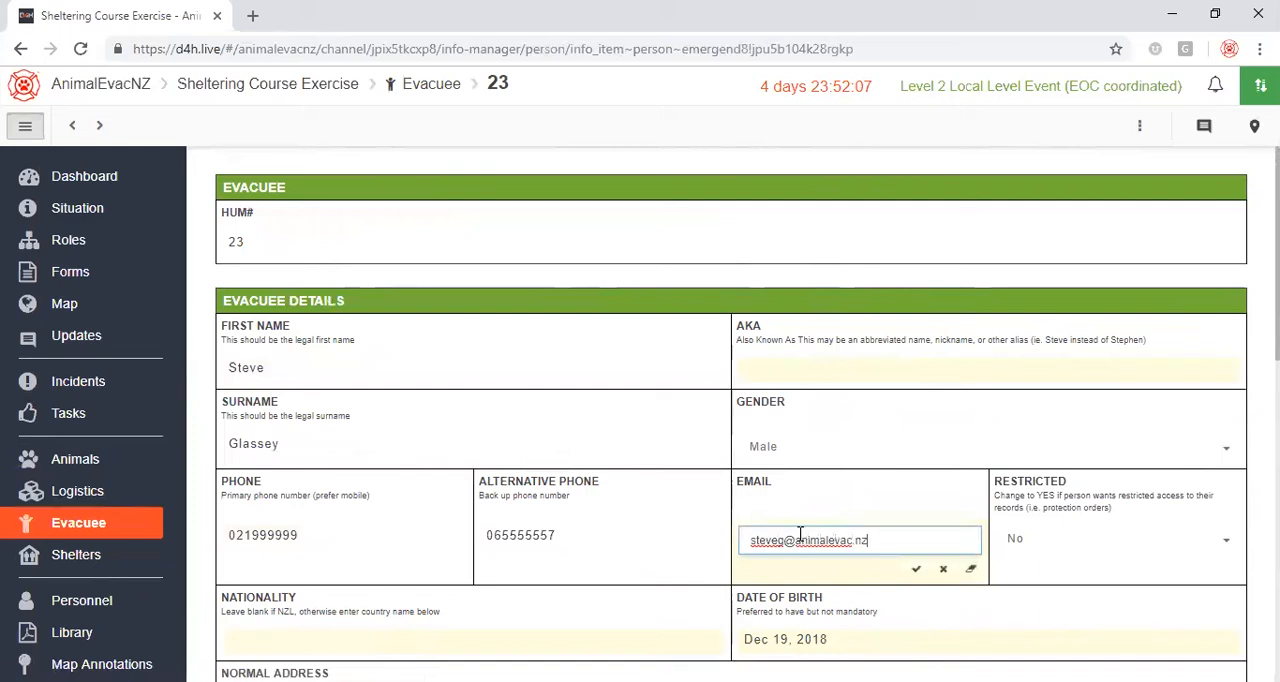
left_click(915, 569)
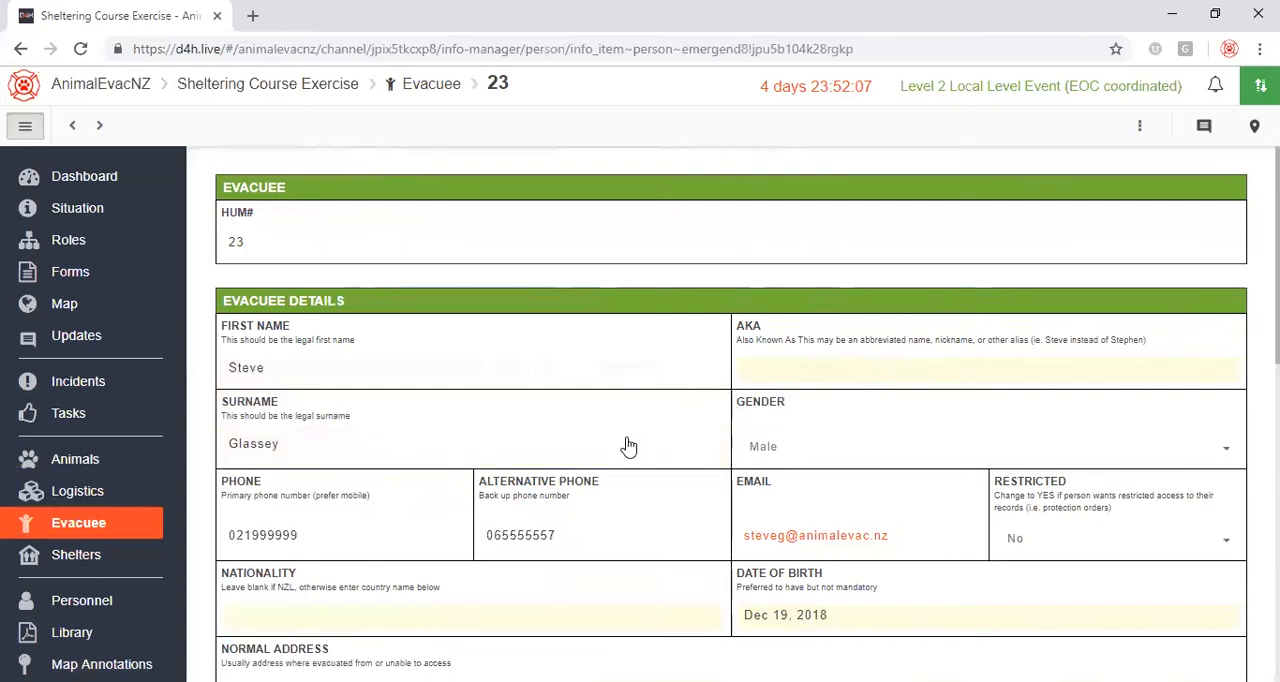
Replace the default date of birth with the evacuee's actual birth date and save it.
scroll(500, 488, "down", 2)
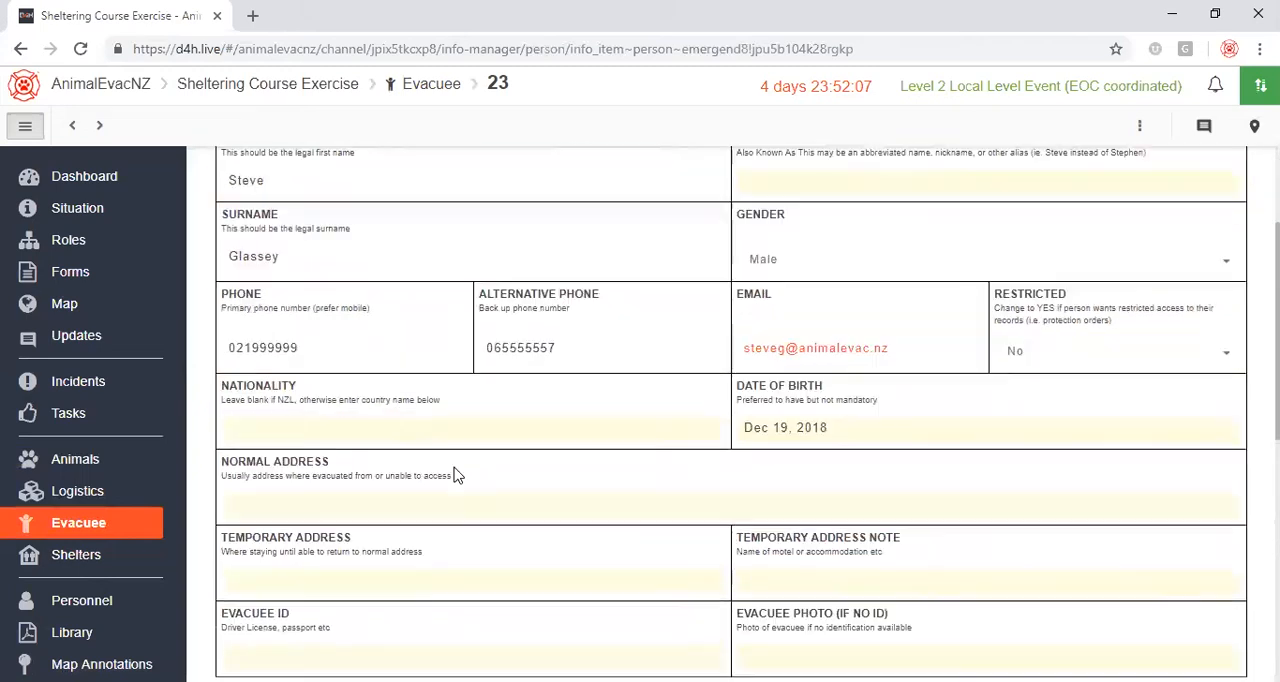
left_click(815, 431)
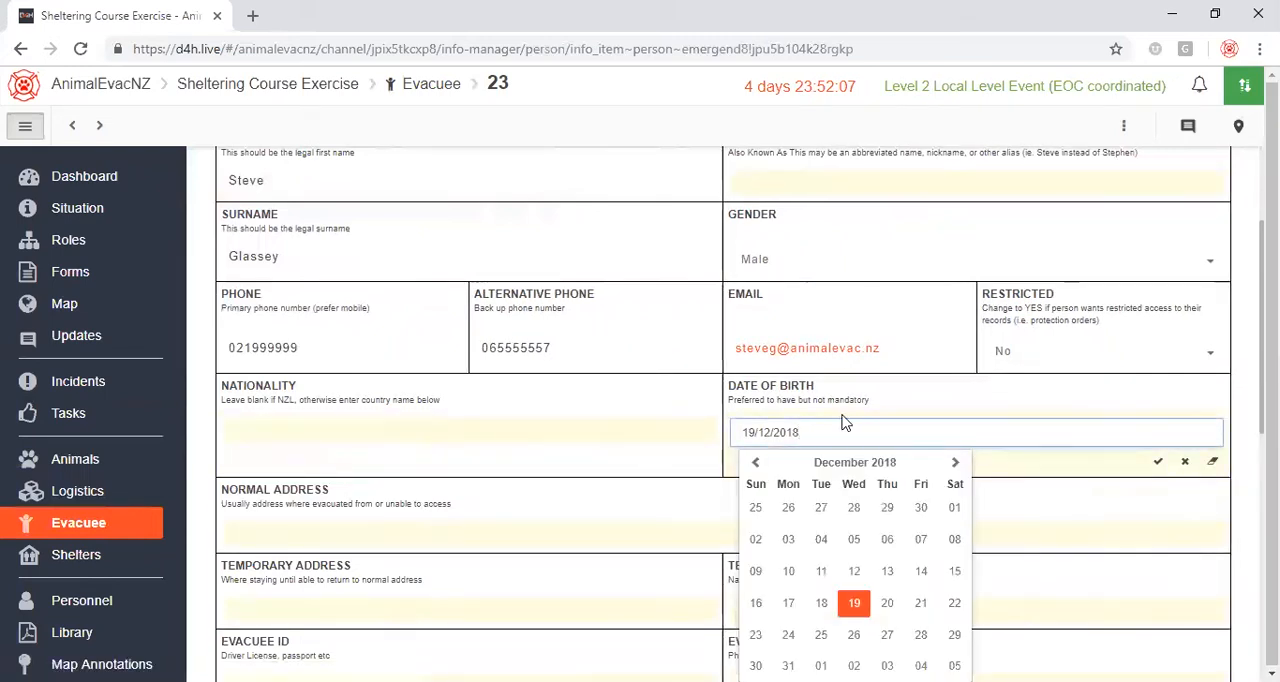
key("BackSpace")
key("BackSpace")
key("BackSpace")
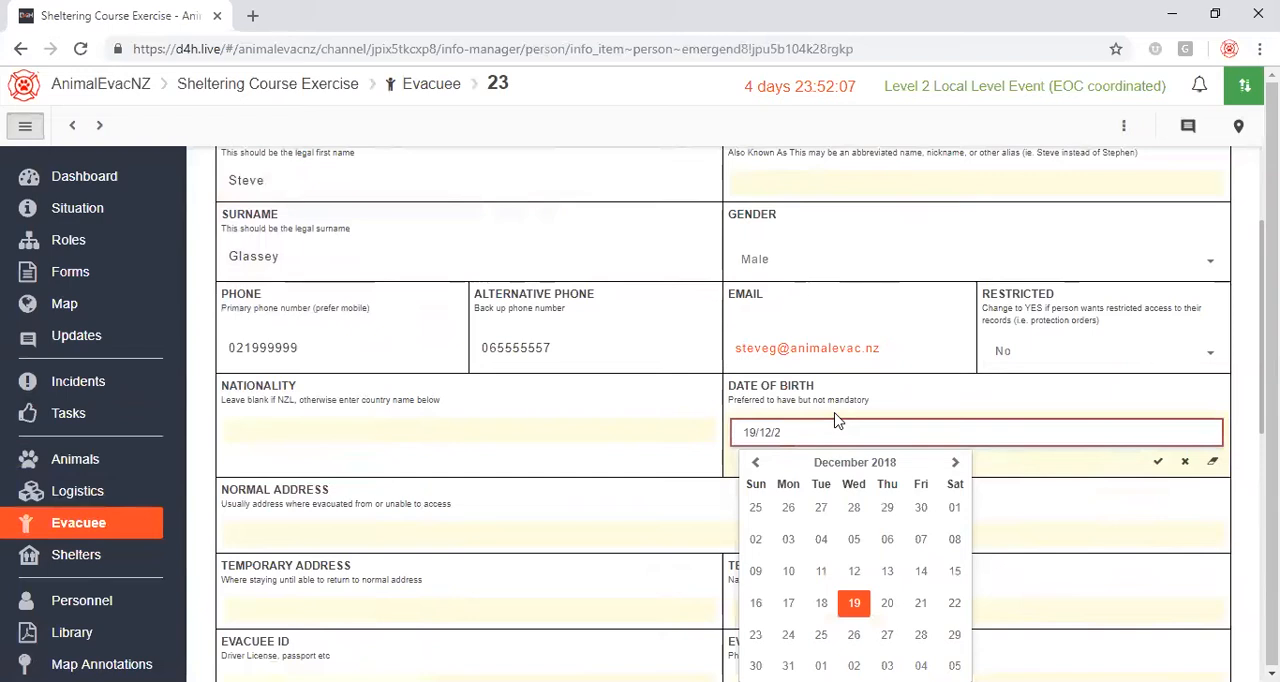
type("1980")
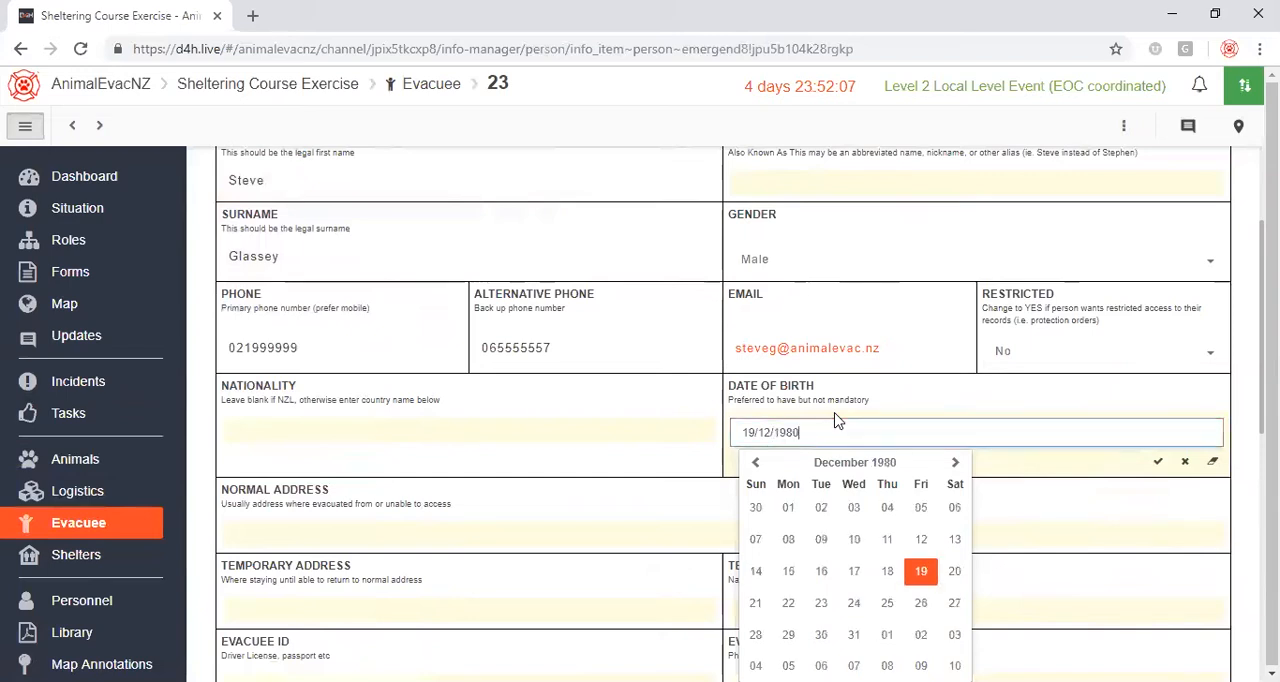
left_click(921, 572)
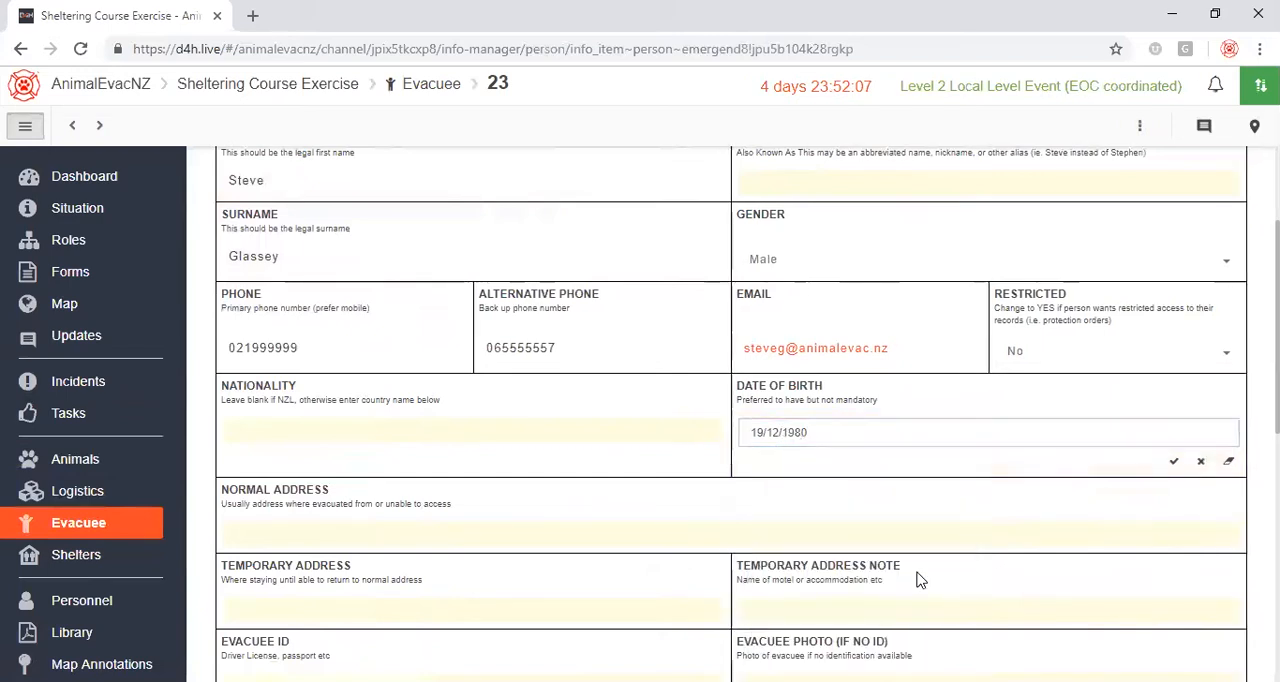
left_click(1175, 463)
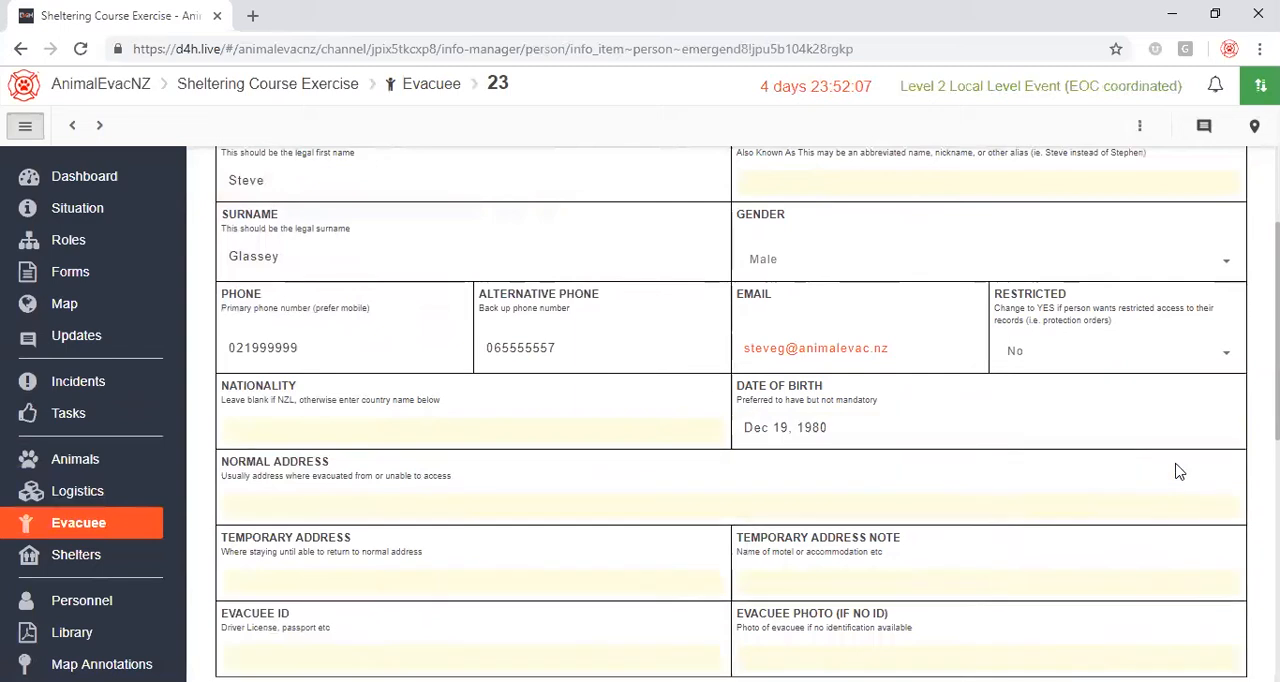
left_click(560, 504)
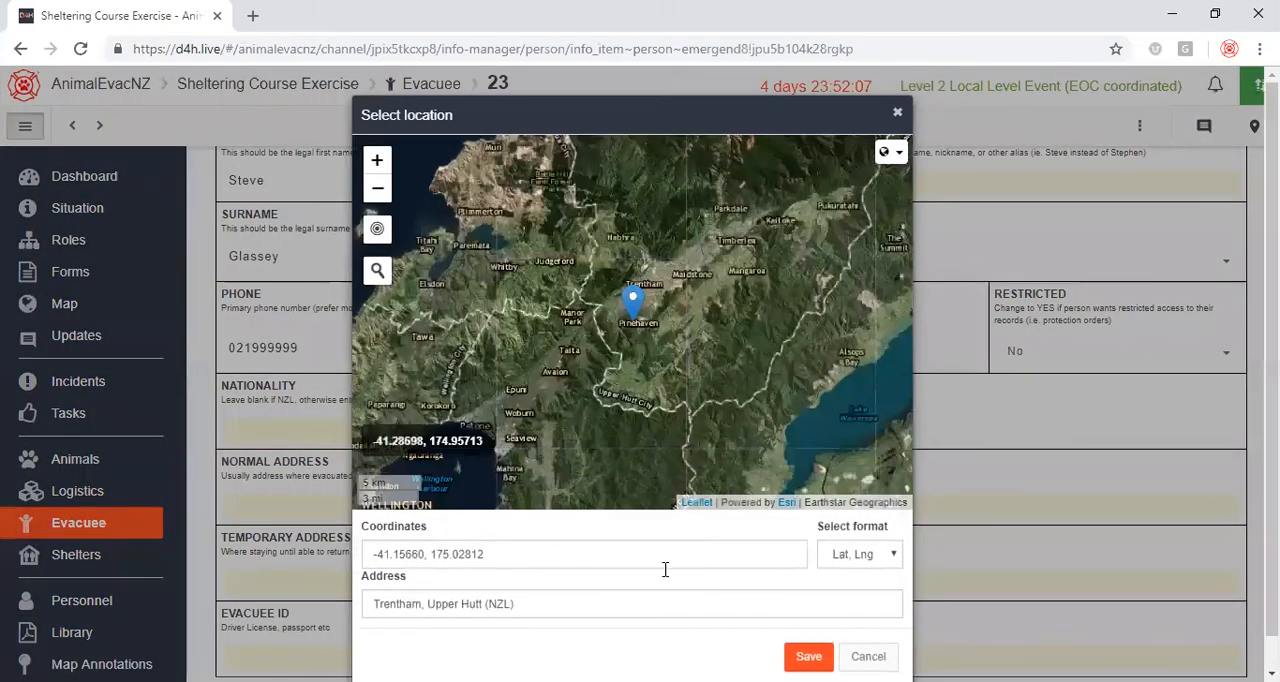
left_click(866, 654)
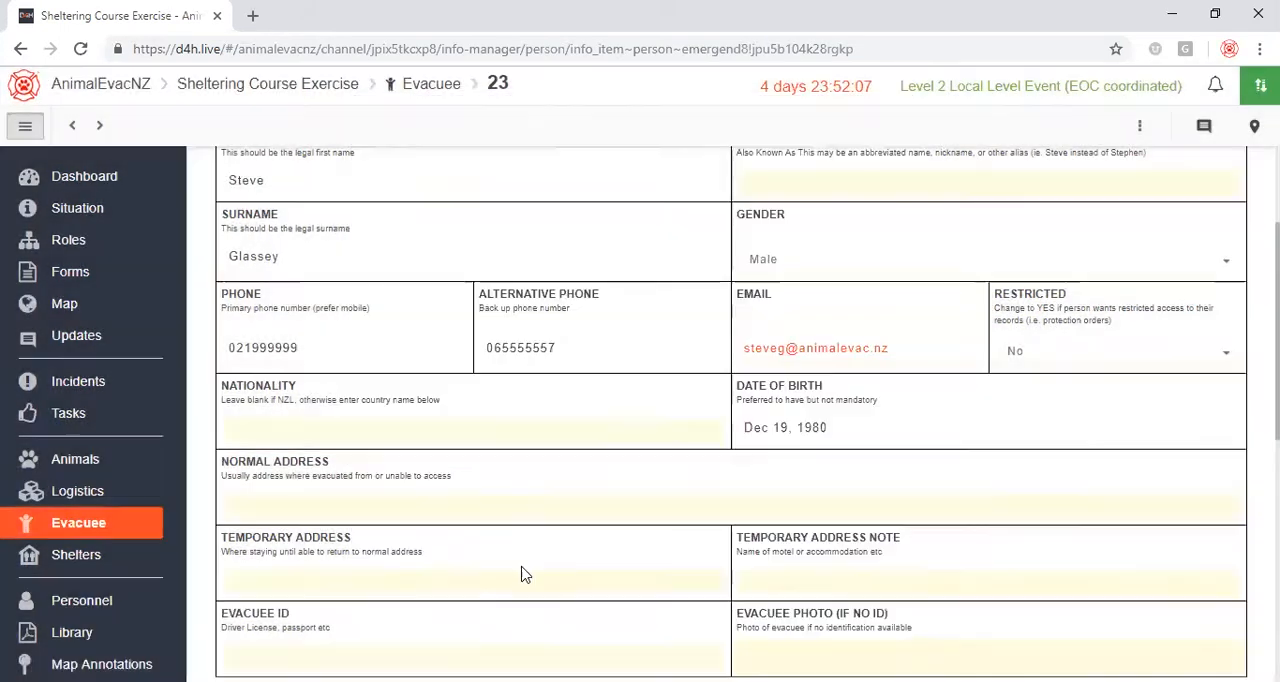
left_click(265, 508)
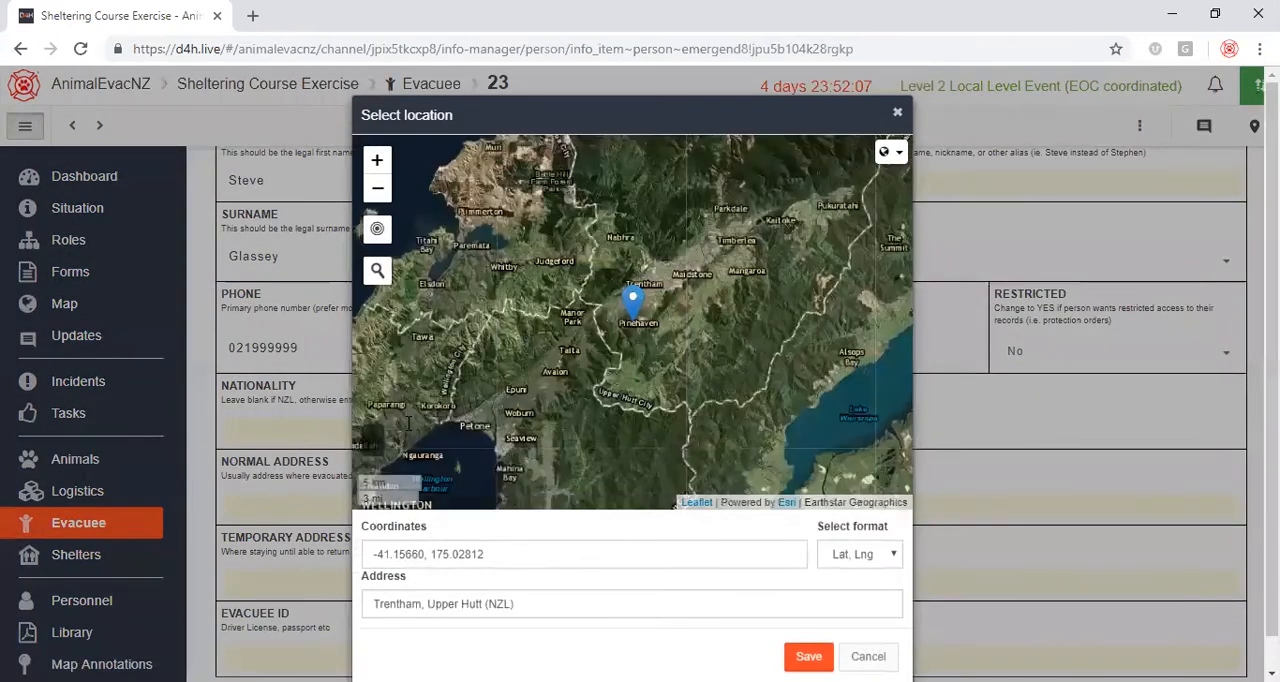
left_click(377, 271)
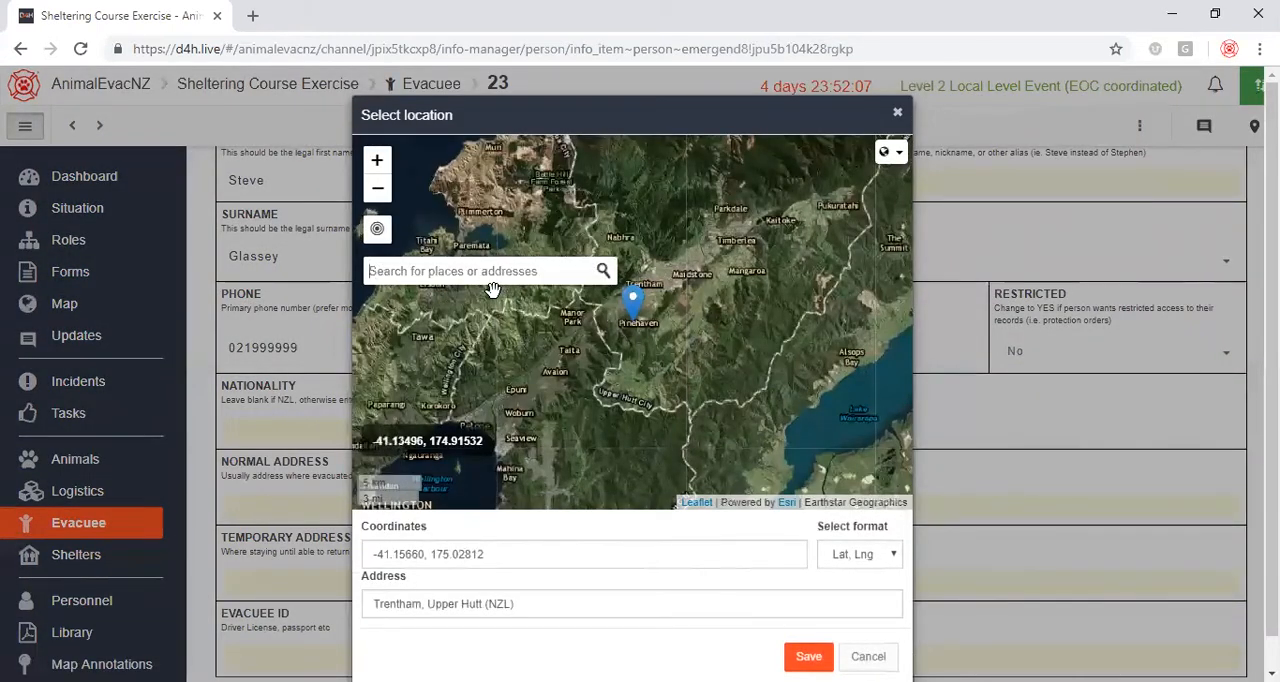
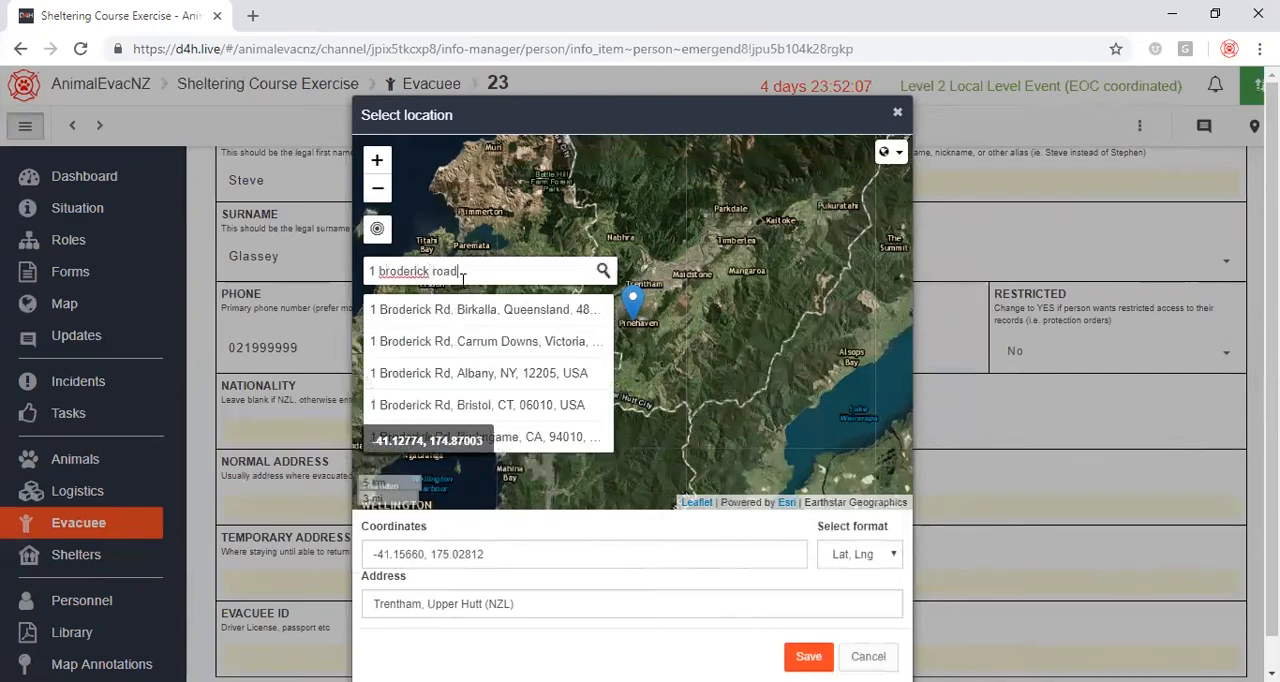
left_click(452, 340)
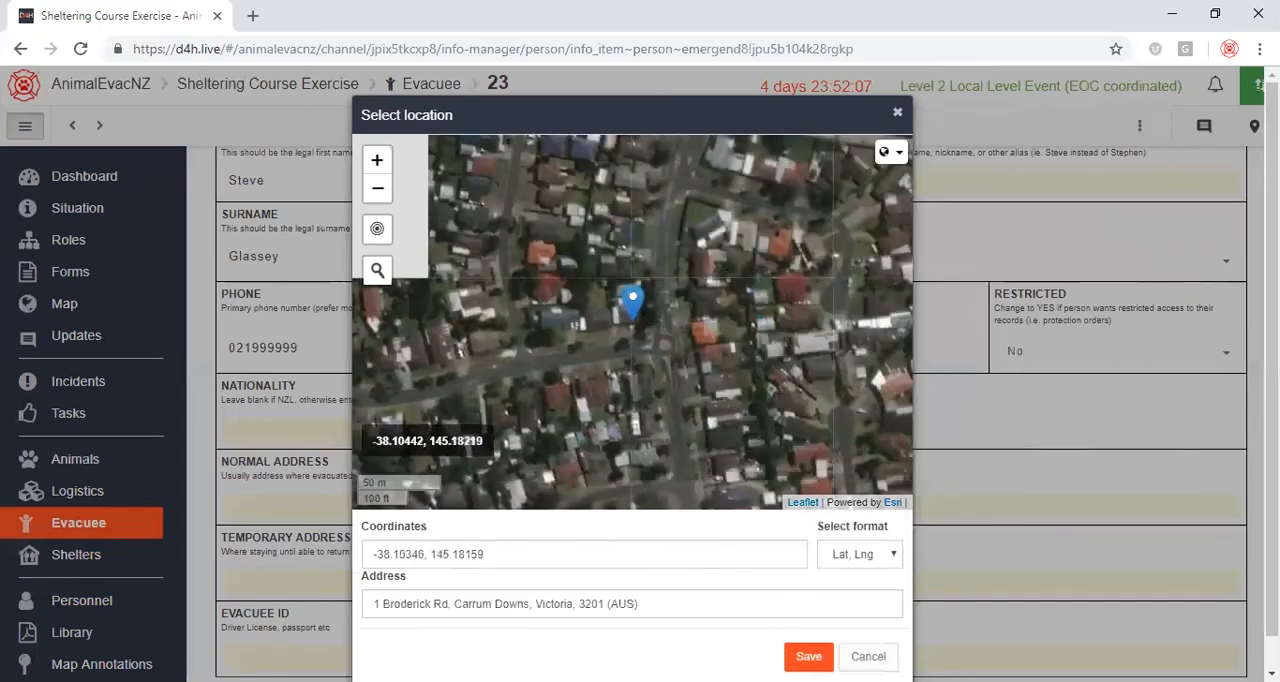
left_click(656, 611)
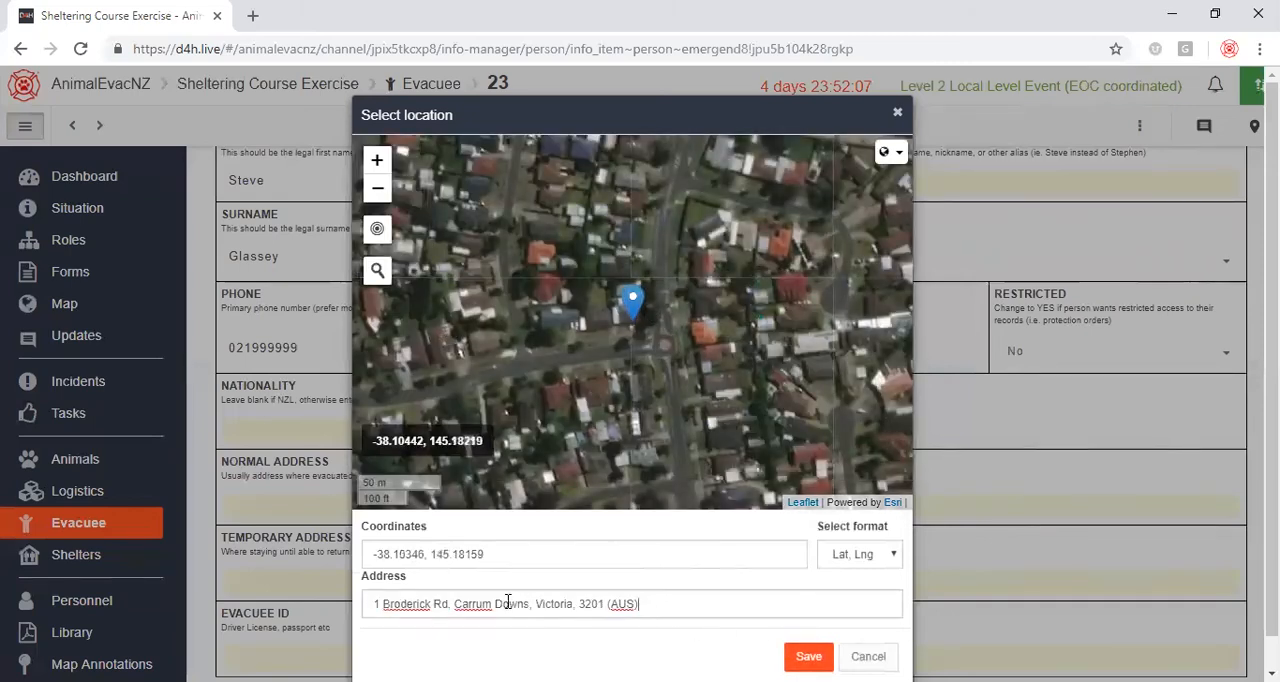
left_click_drag(465, 611, 657, 607)
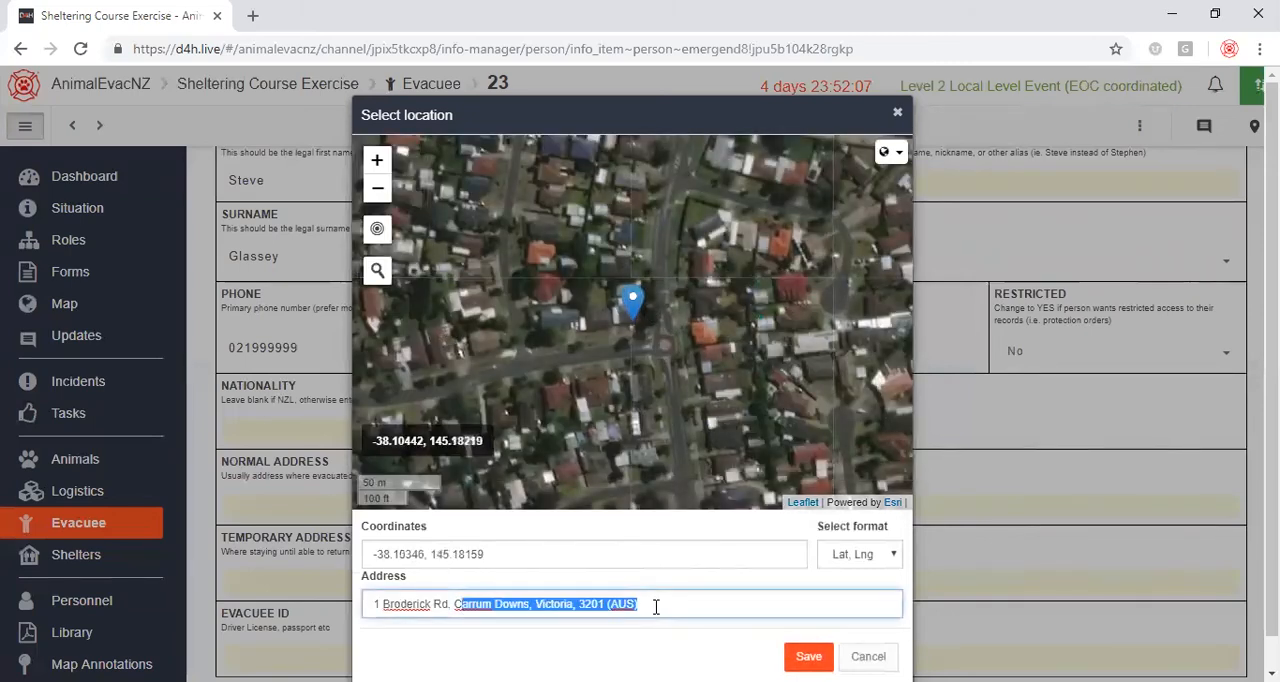
key("BackSpace")
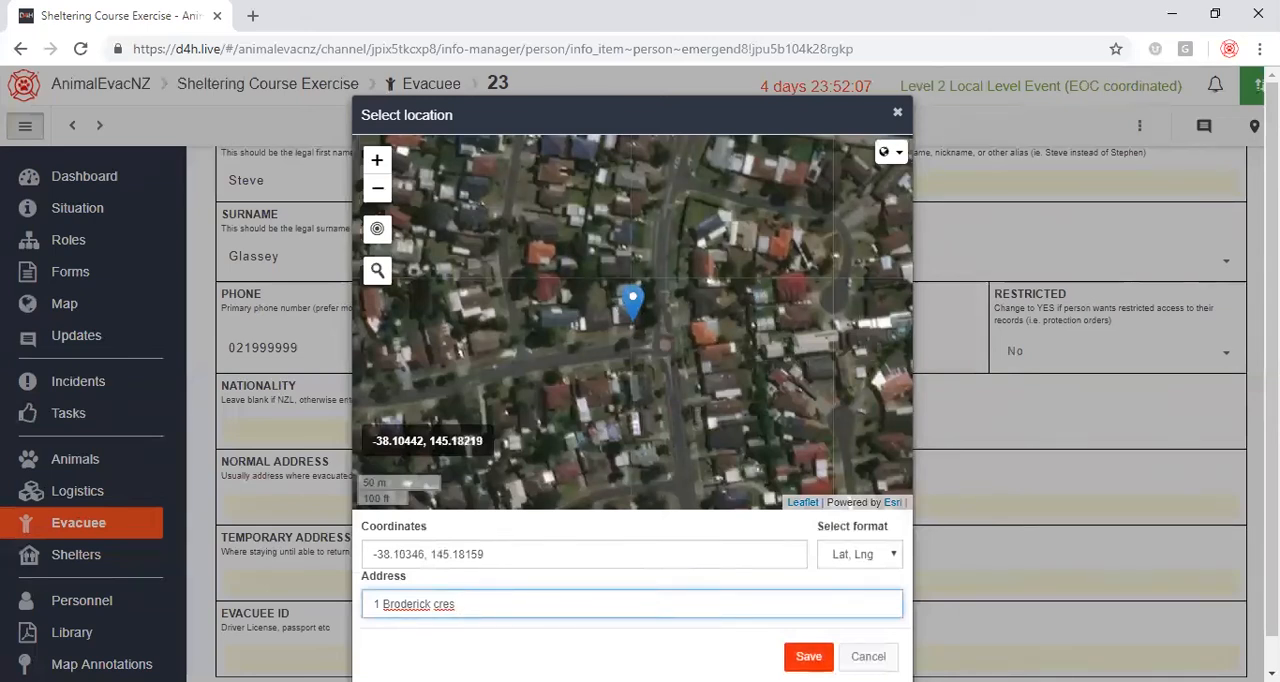
left_click(868, 656)
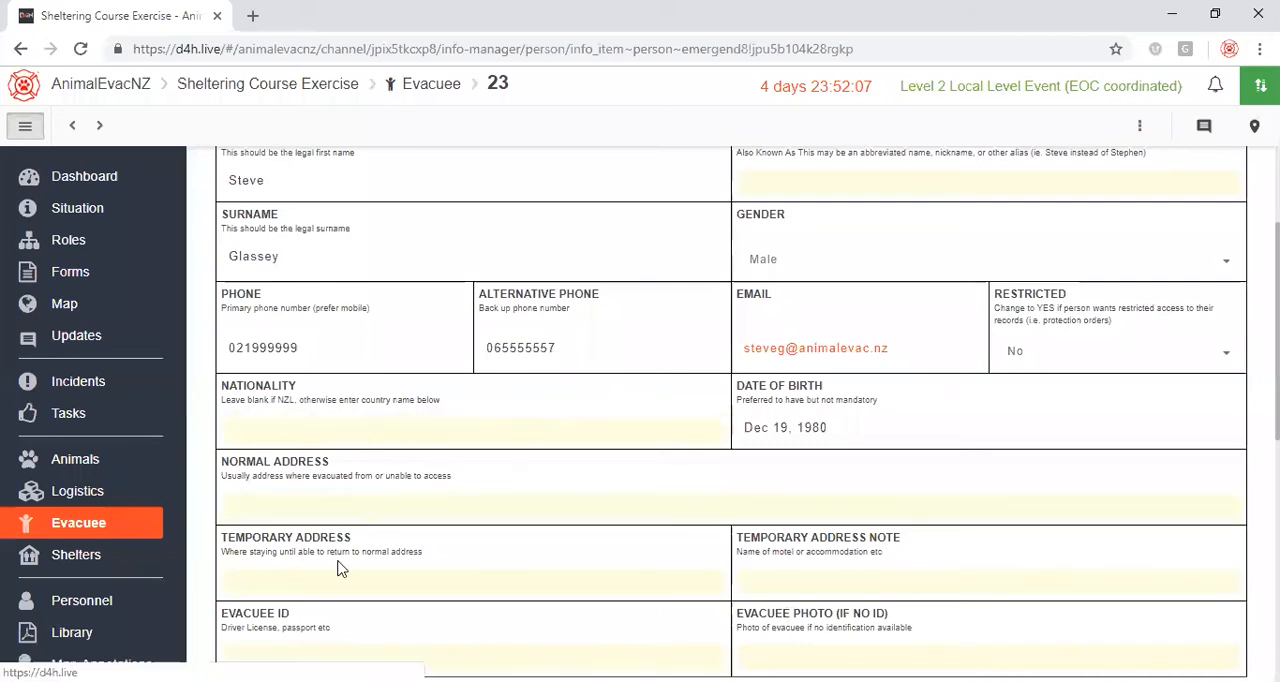
Set the evacuee's normal address by searching the location map for their street address, choosing the matching Wellington result and saving it.
left_click(323, 496)
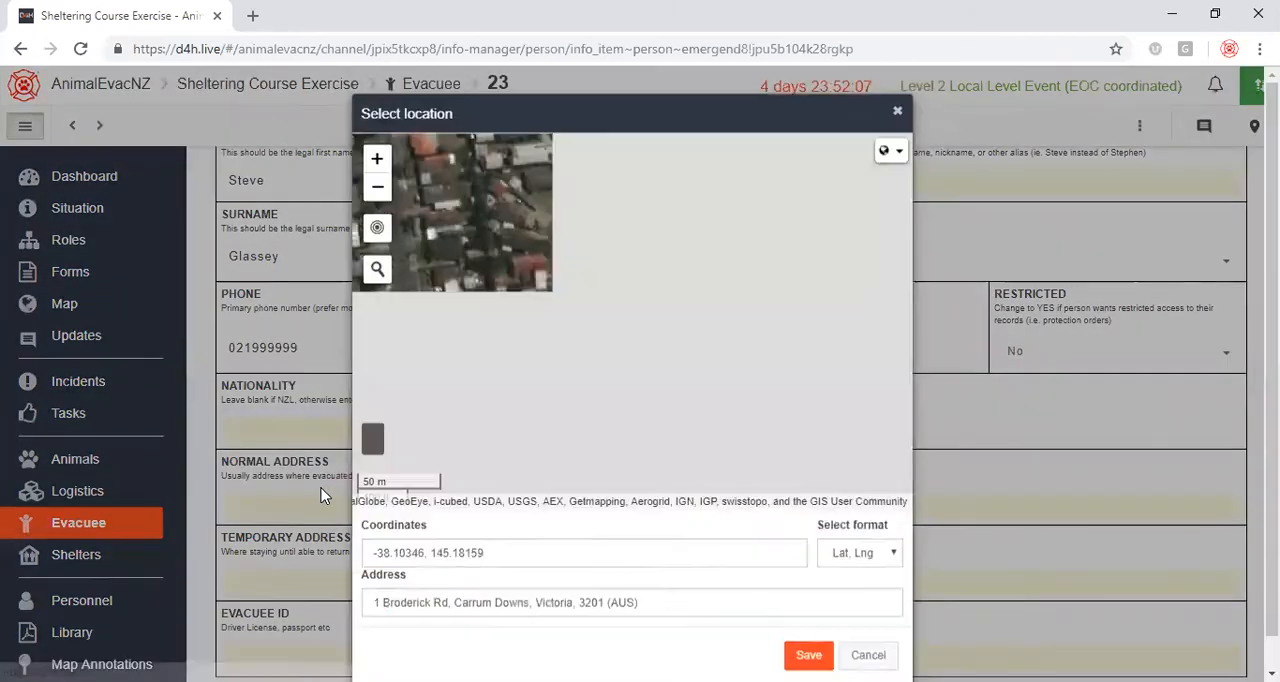
left_click(376, 272)
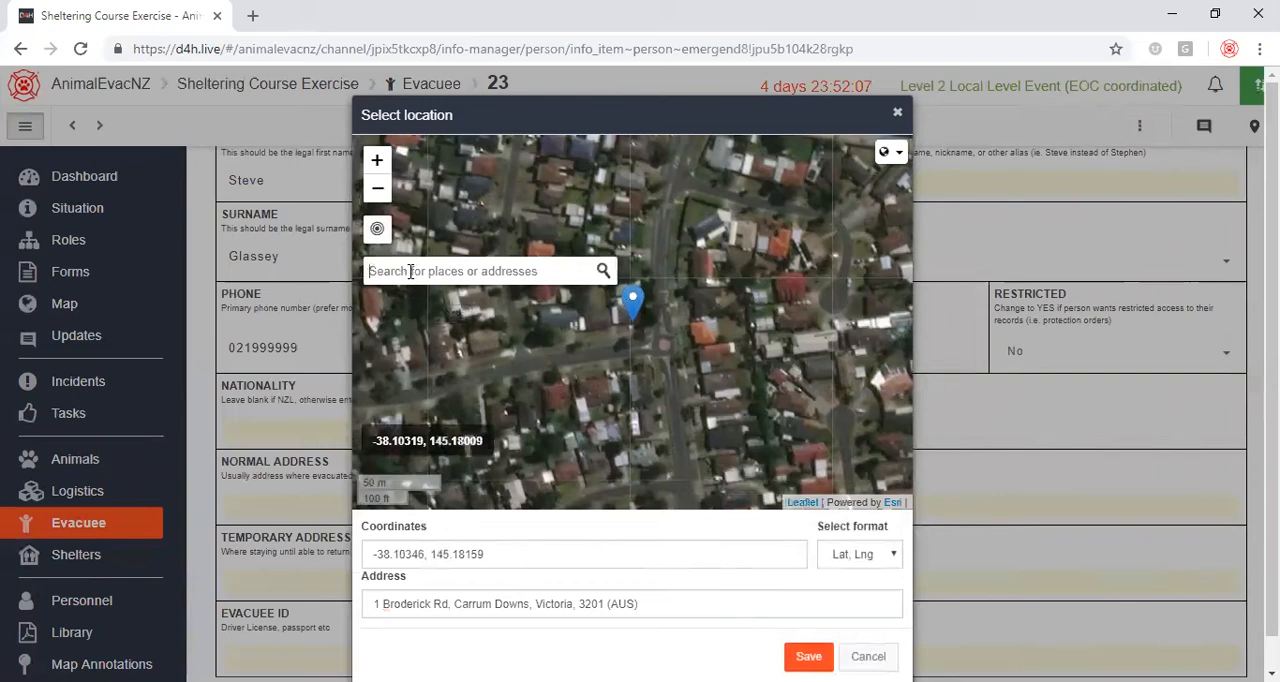
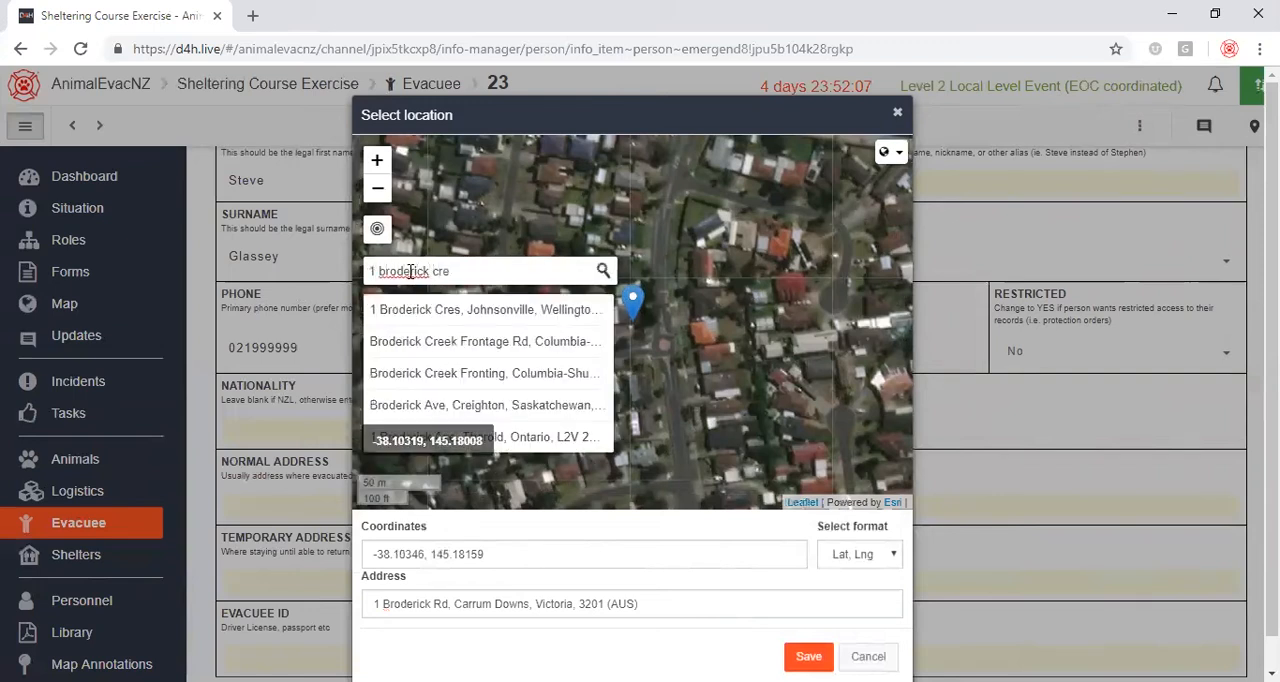
left_click(491, 309)
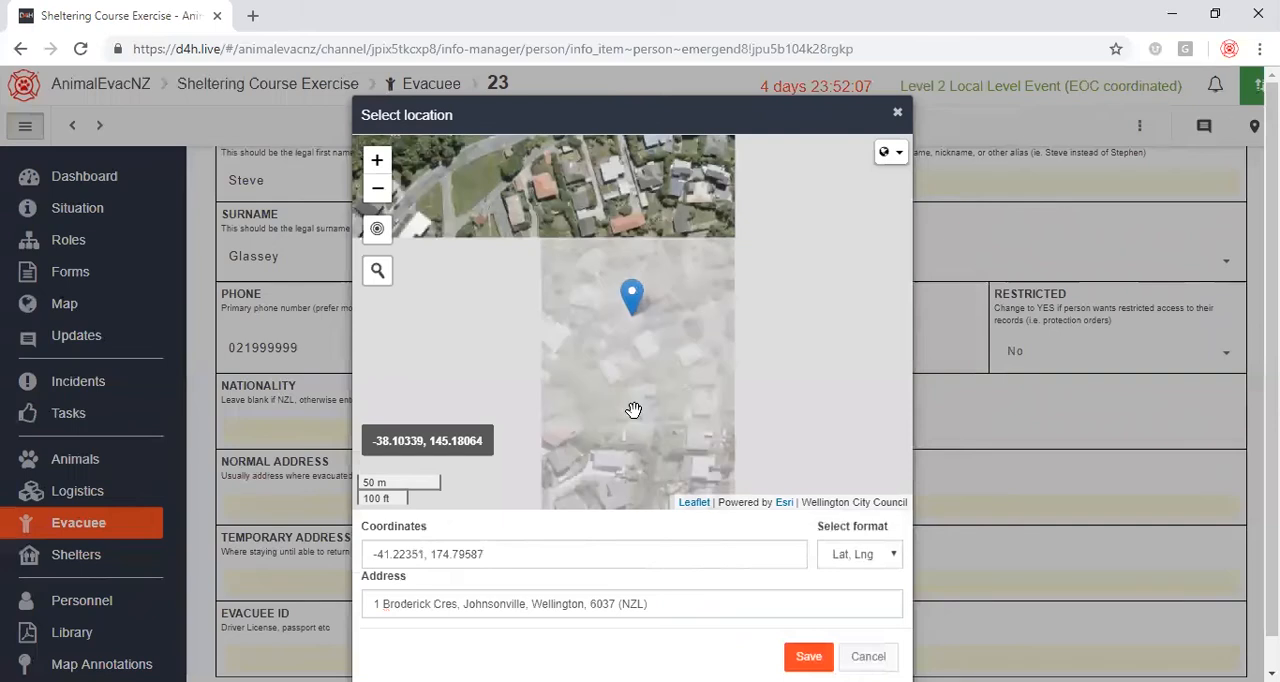
left_click(808, 656)
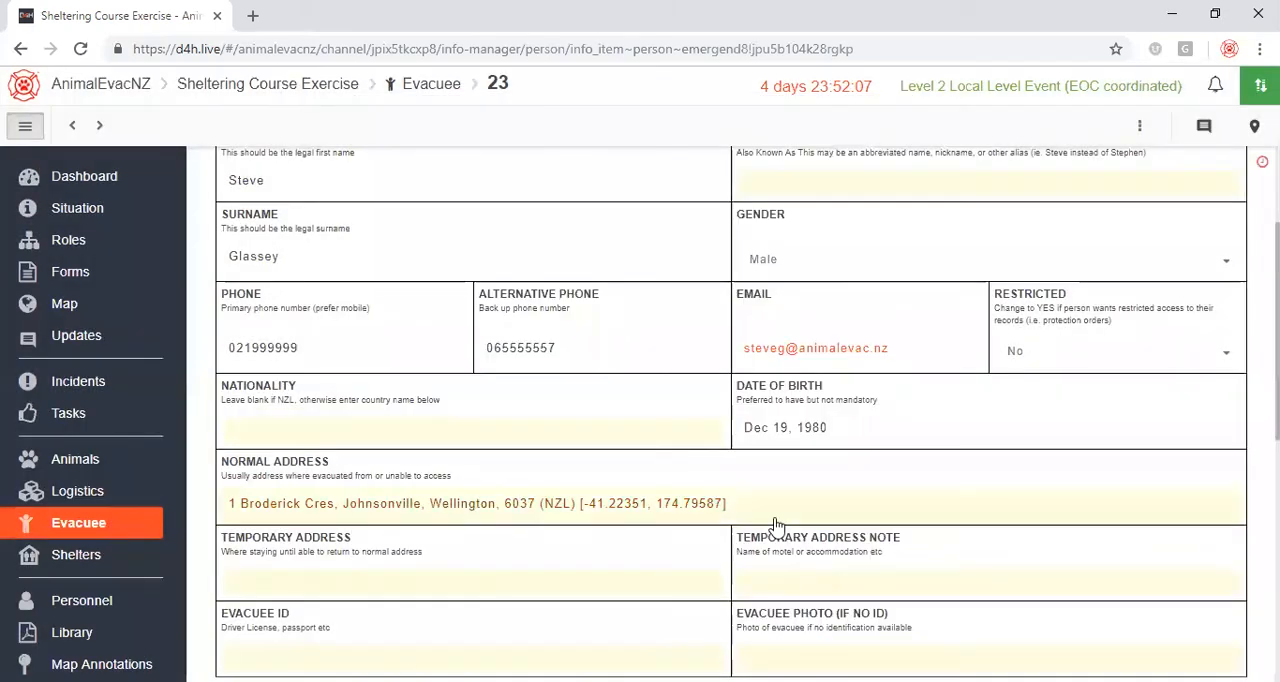
Set the evacuee's temporary address by moving the map marker to a nearby location southeast of the normal address and saving it.
left_click(420, 577)
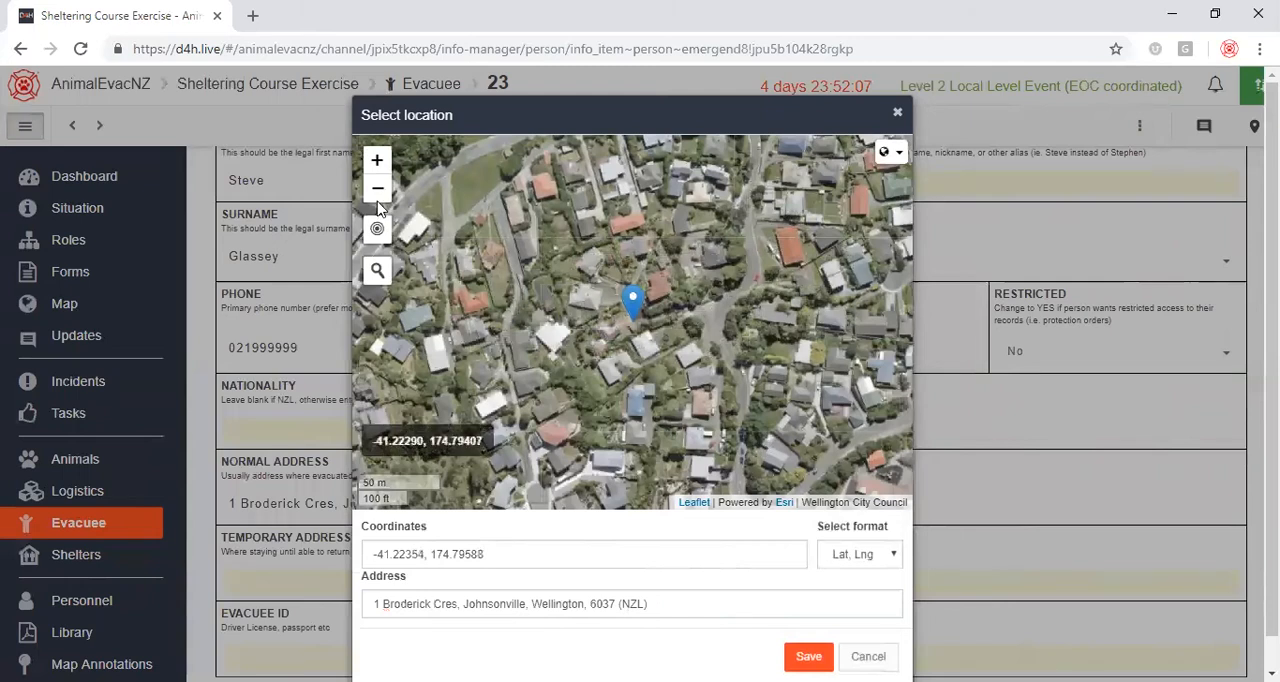
left_click(378, 190)
mouse_move(763, 369)
left_mouse_down()
mouse_move(660, 300)
mouse_move(600, 280)
left_mouse_up()
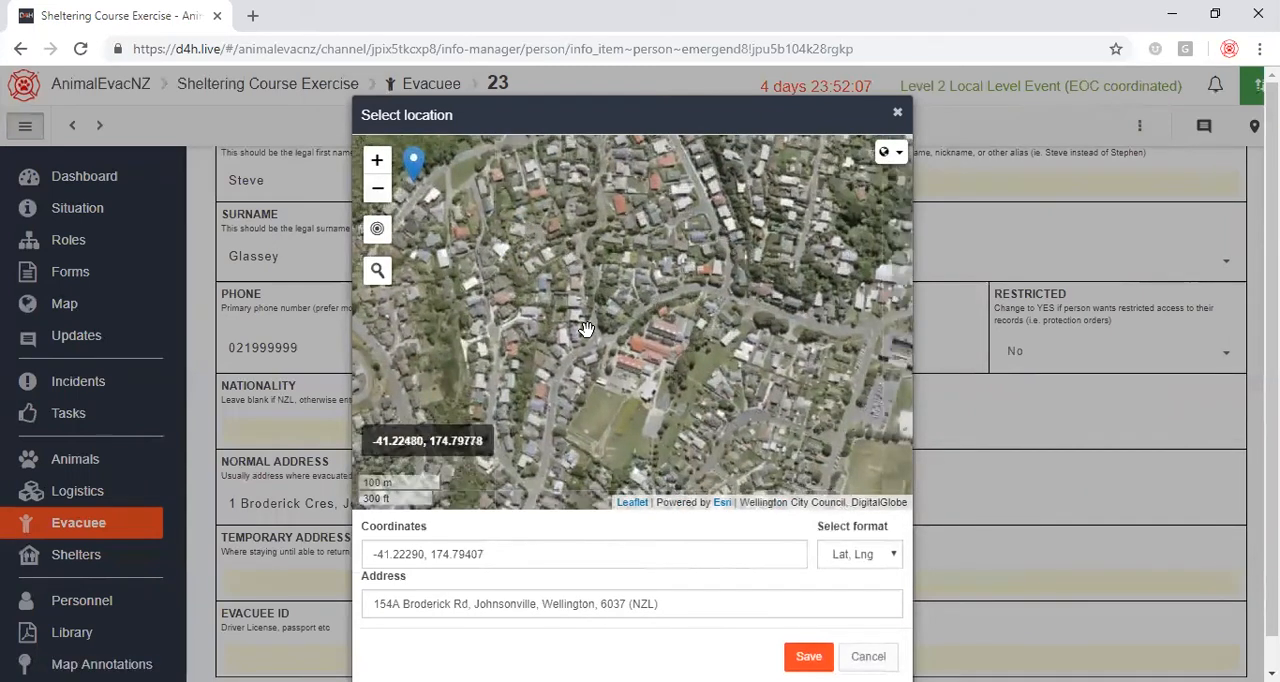
mouse_move(420, 164)
left_mouse_down()
mouse_move(574, 240)
mouse_move(670, 334)
left_mouse_up()
left_click(808, 656)
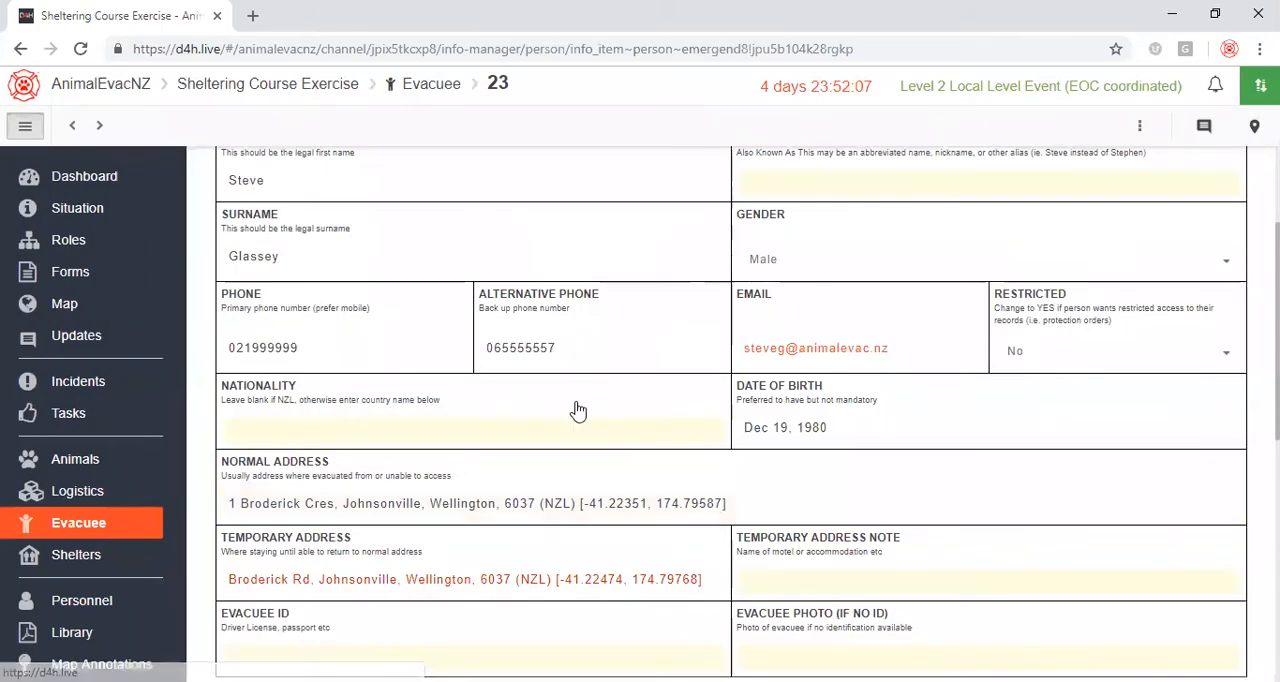
Enter the evacuee's driver's licence number as the evacuee ID, prefixed with "Drivers License", and save it.
scroll(575, 410, "down", 2)
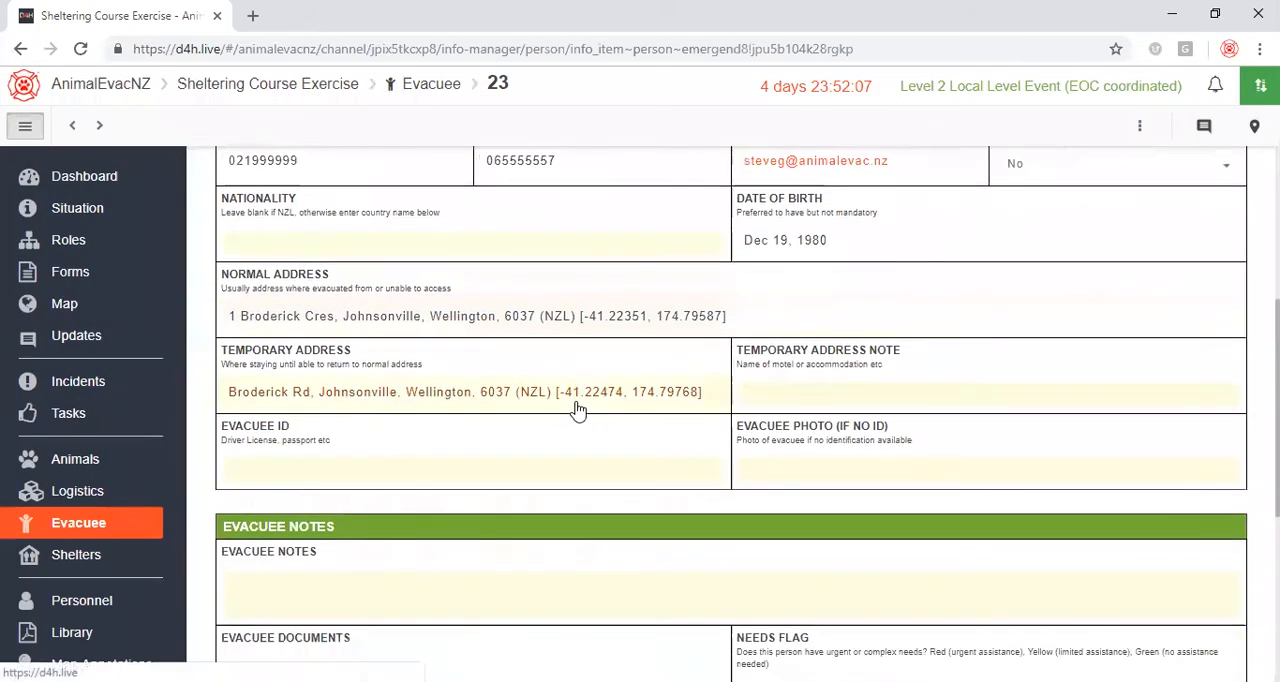
left_click(274, 470)
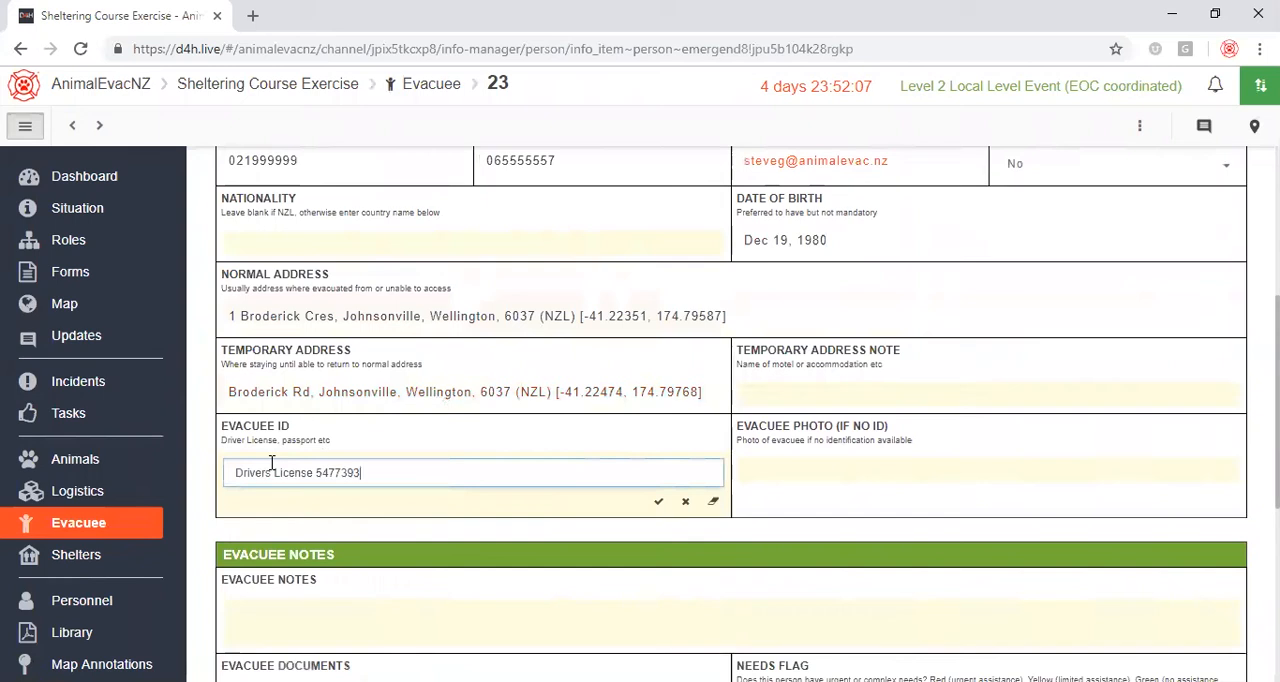
left_click(658, 499)
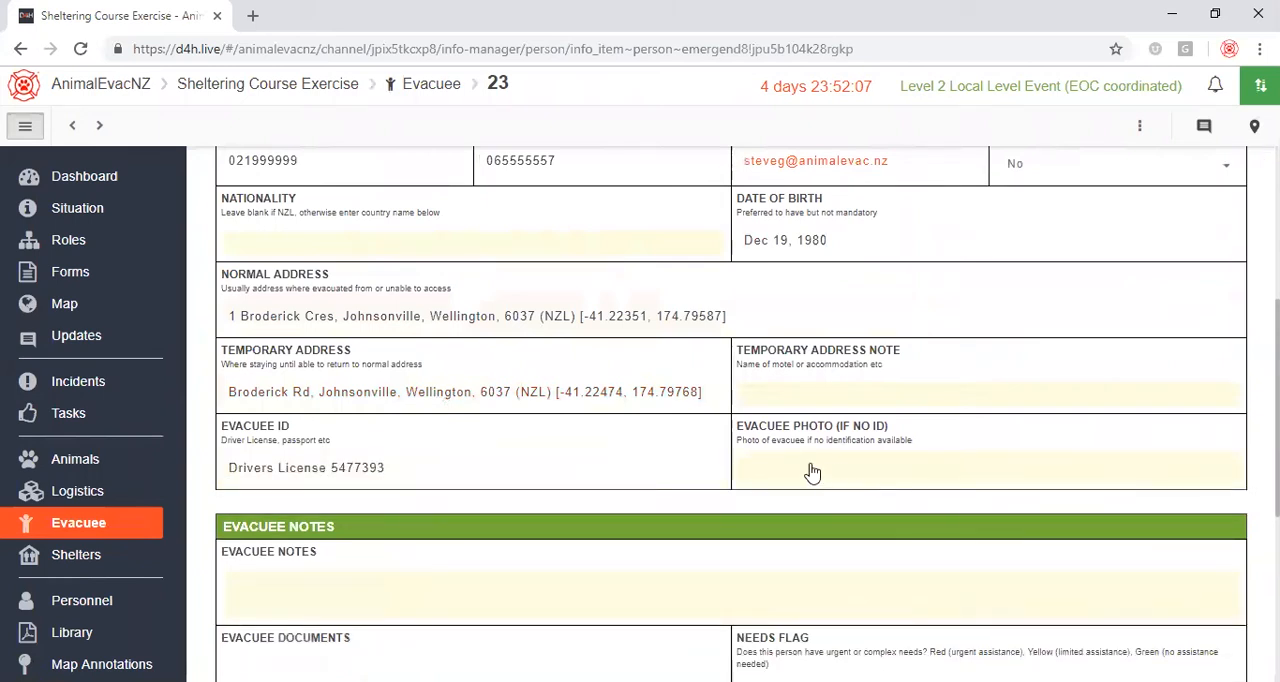
left_click(773, 474)
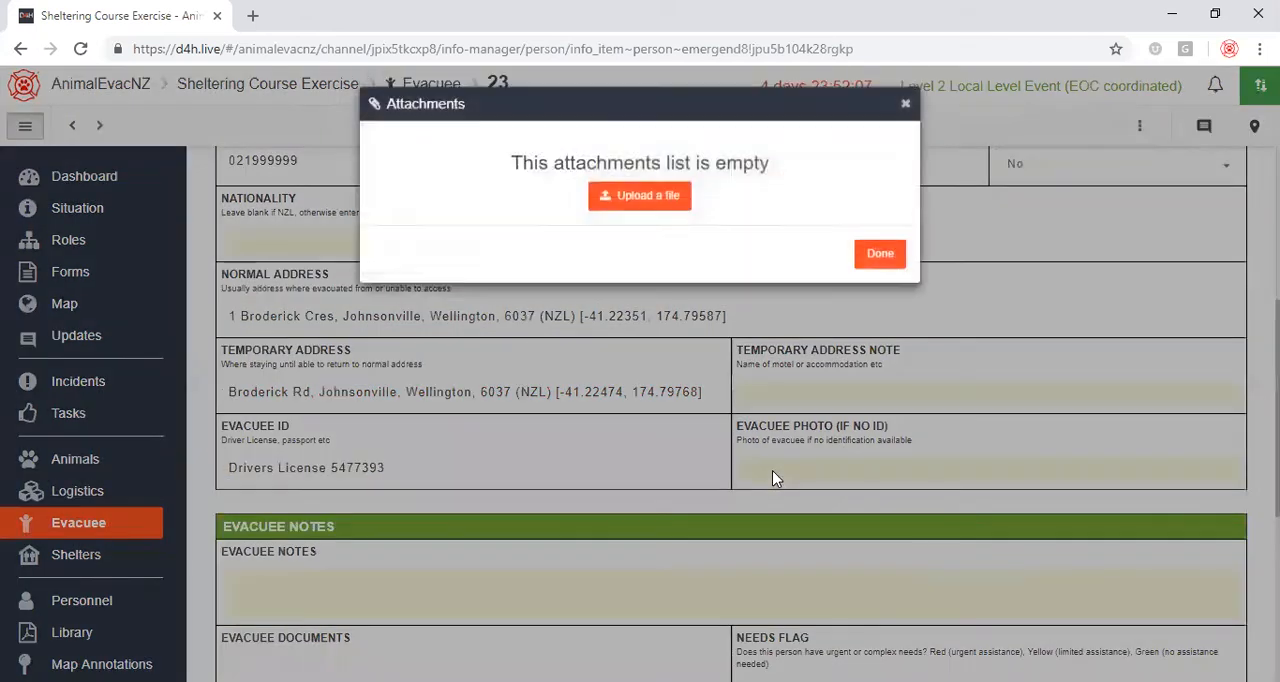
left_click(646, 206)
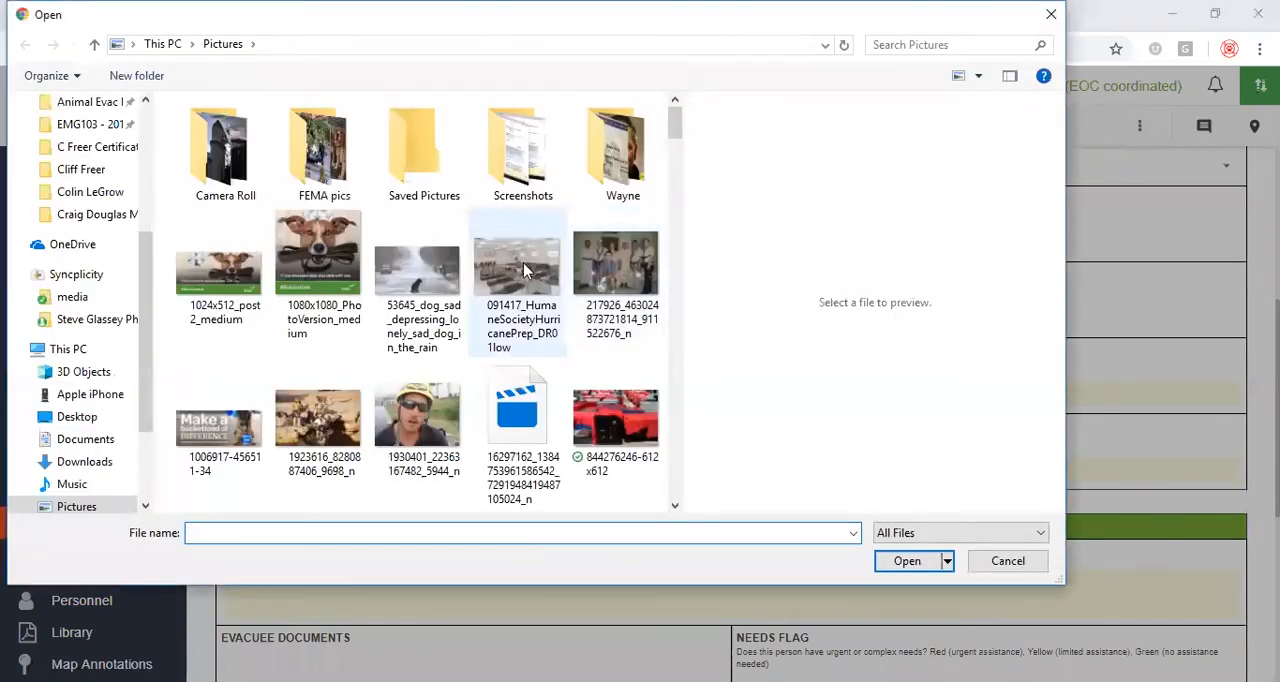
left_click(430, 423)
left_click(907, 562)
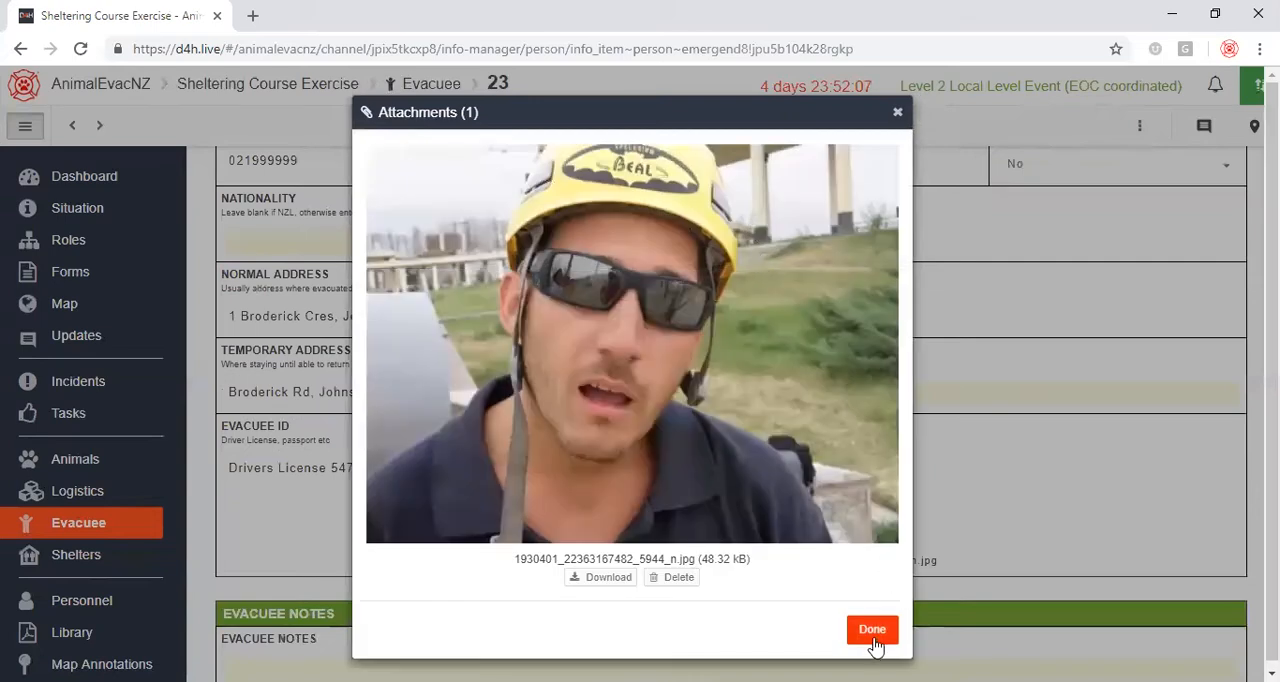
left_click(875, 628)
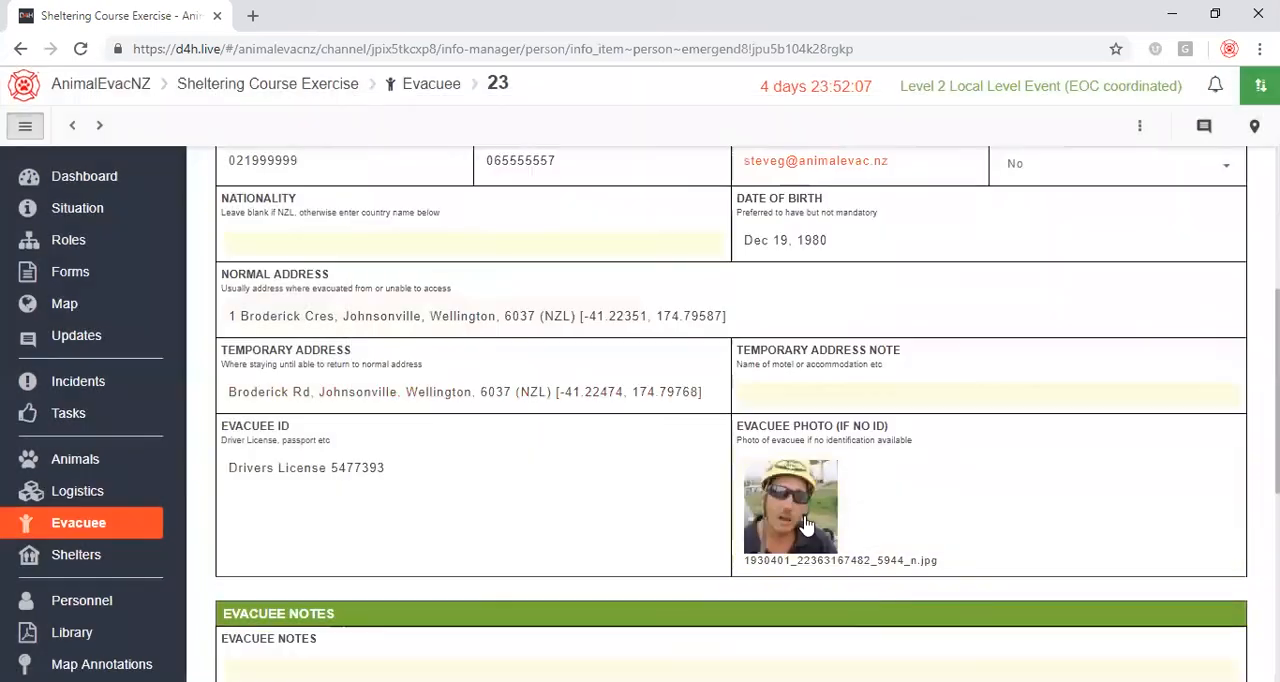
Leave the evacuee notes empty and link the animal 6422 | Diesel to the evacuee record.
scroll(628, 420, "down", 3)
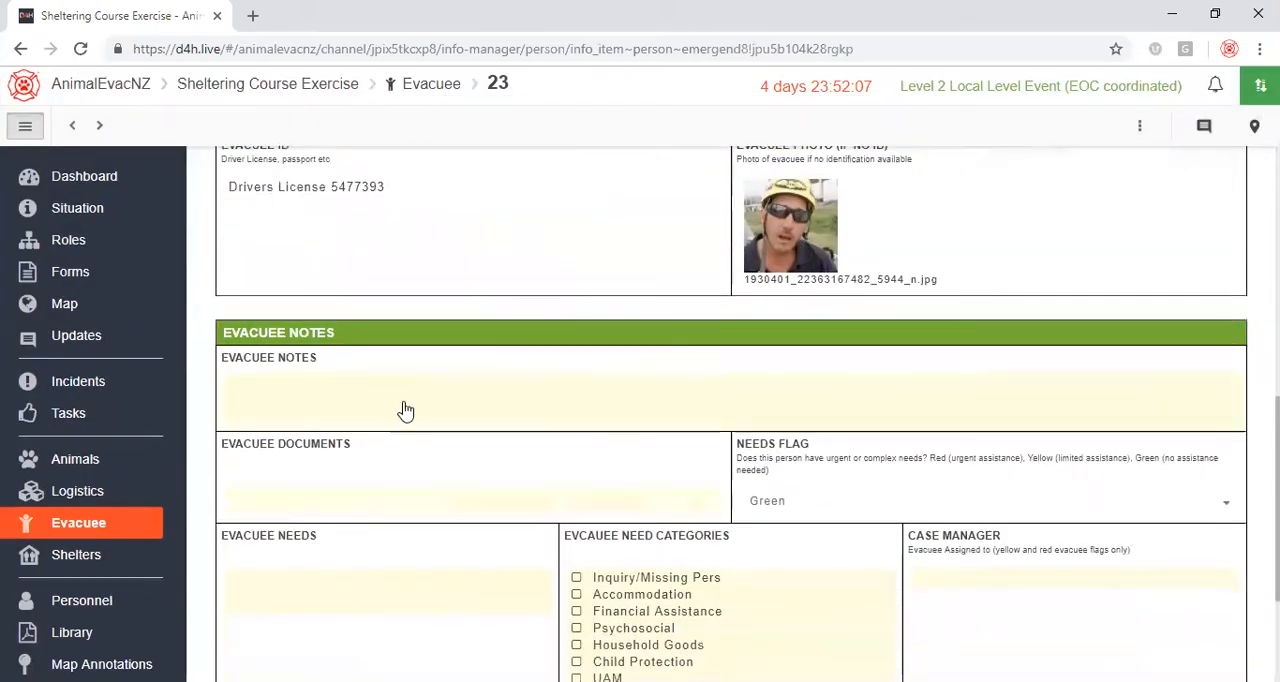
left_click(376, 399)
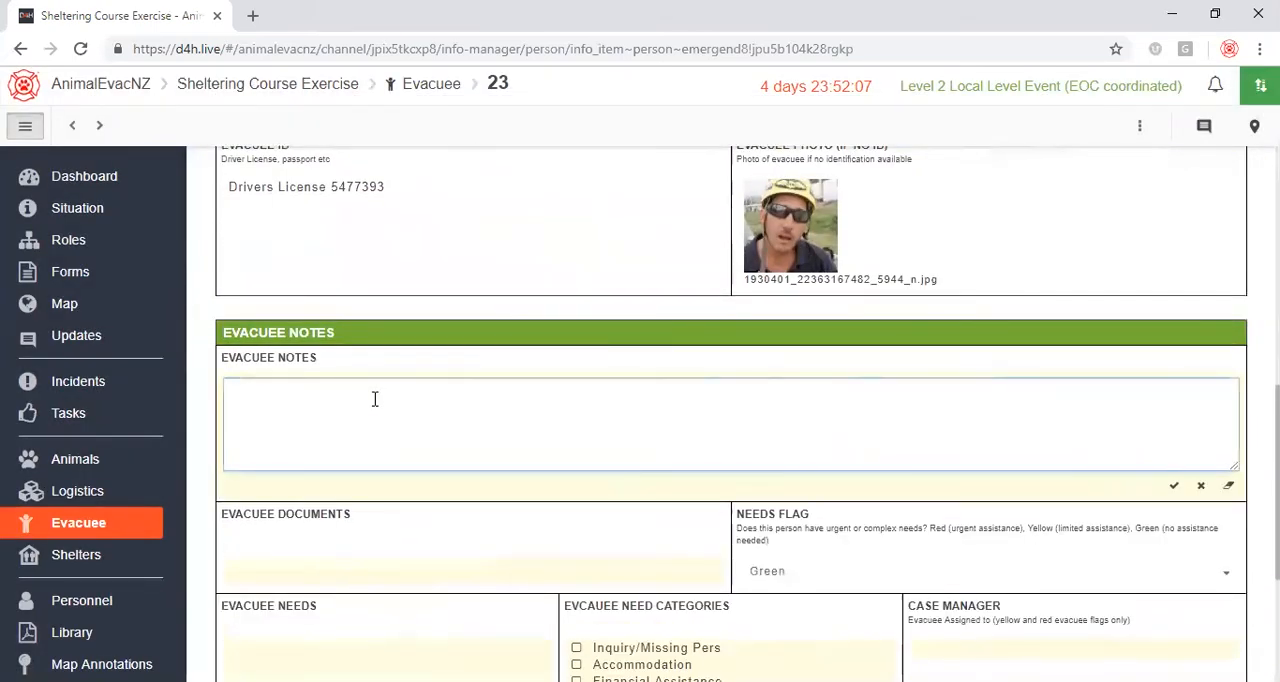
scroll(372, 396, "down", 1)
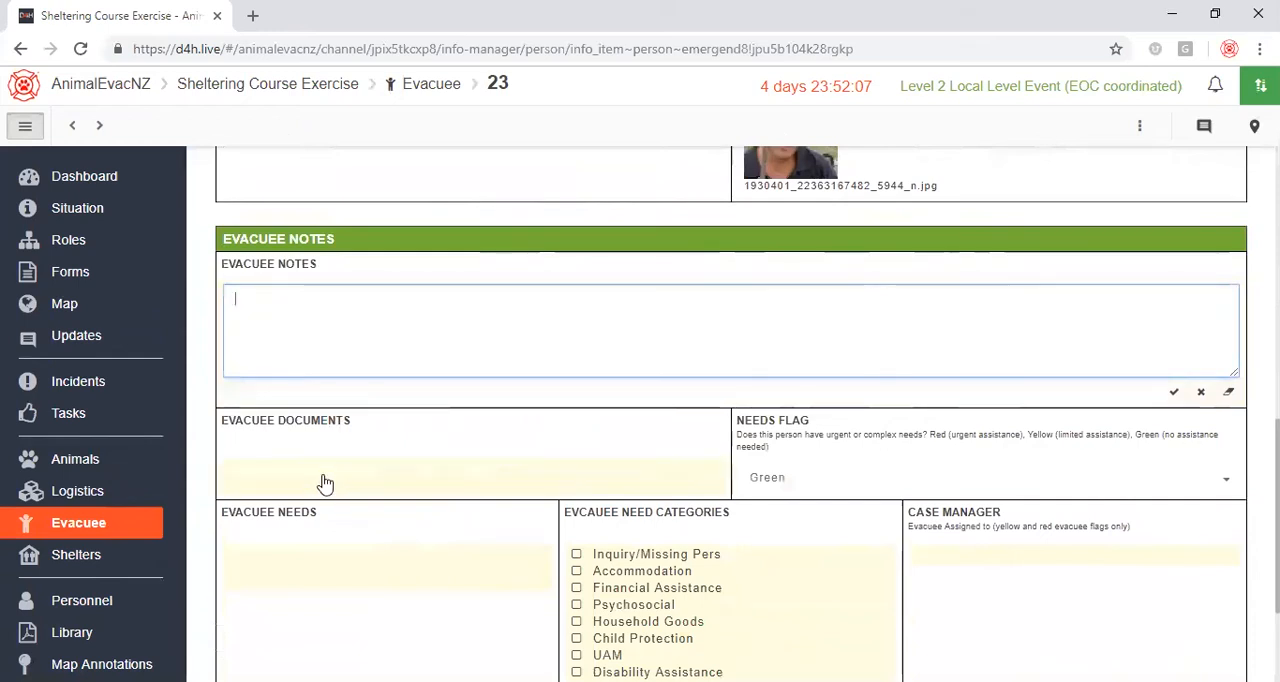
scroll(349, 460, "down", 2)
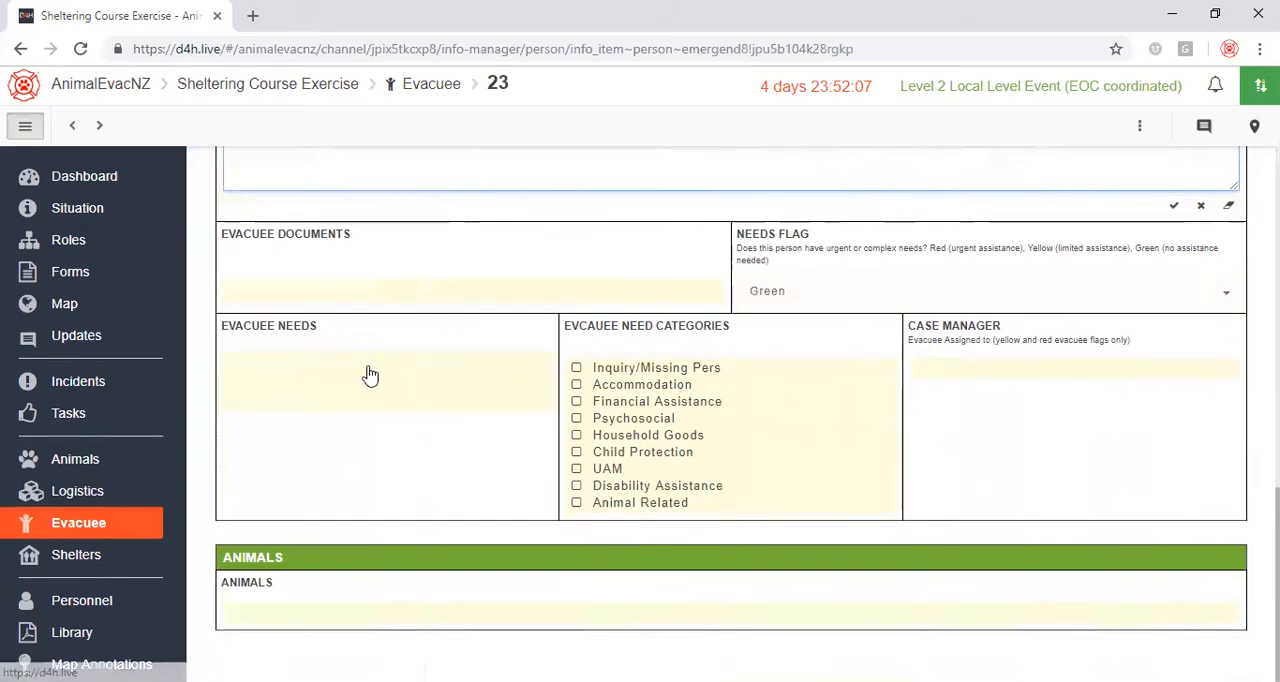
left_click(298, 607)
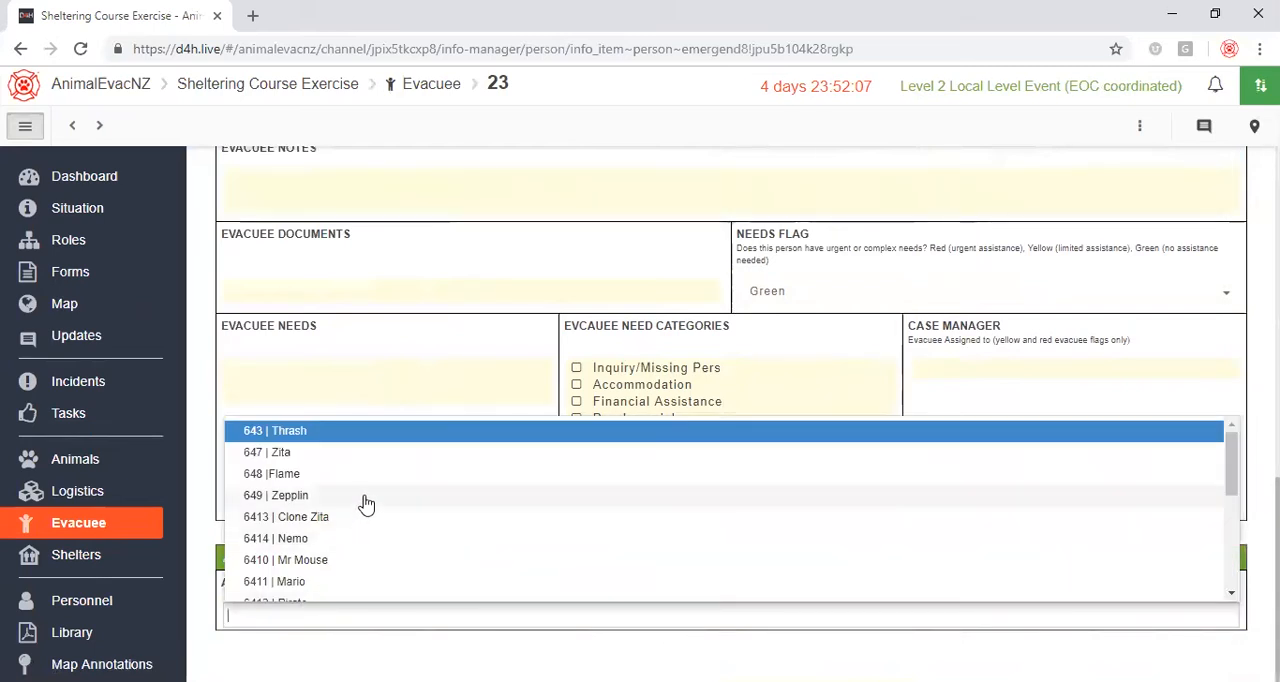
scroll(366, 503, "down", 5)
scroll(362, 505, "down", 1)
left_click(292, 557)
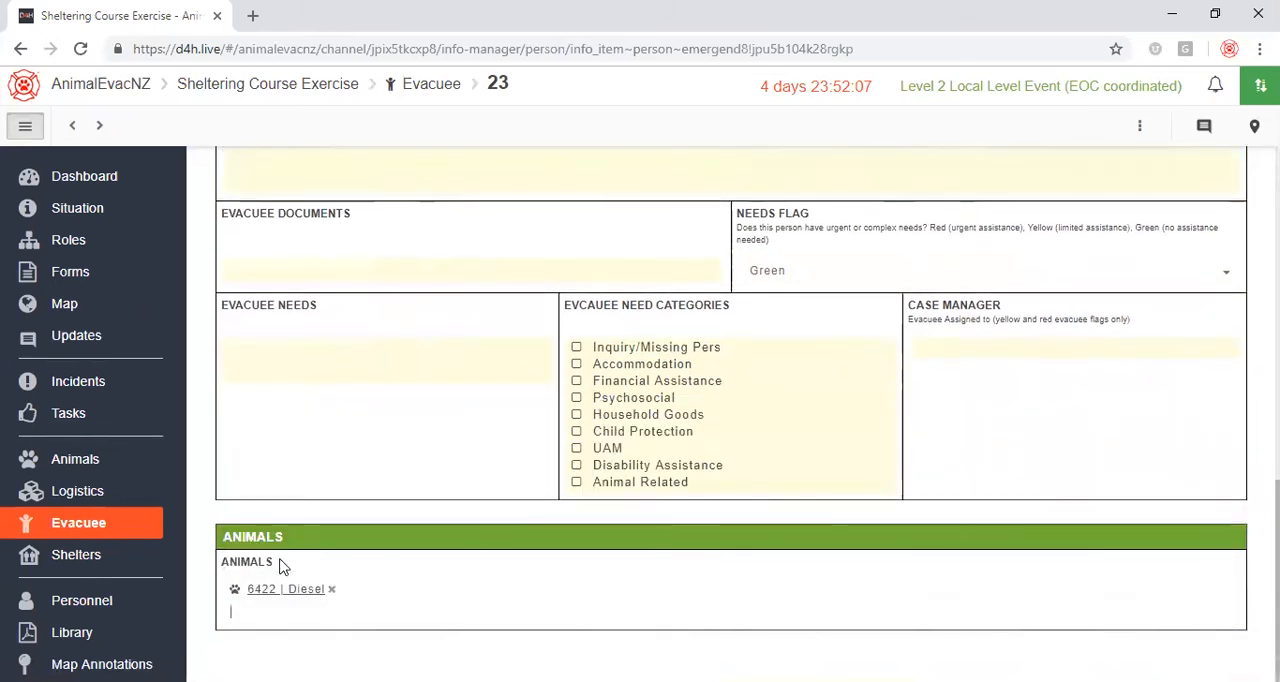
Search the evacuee list for the evacuee's surname, open the matching record and check its details and linked animal.
left_click(100, 525)
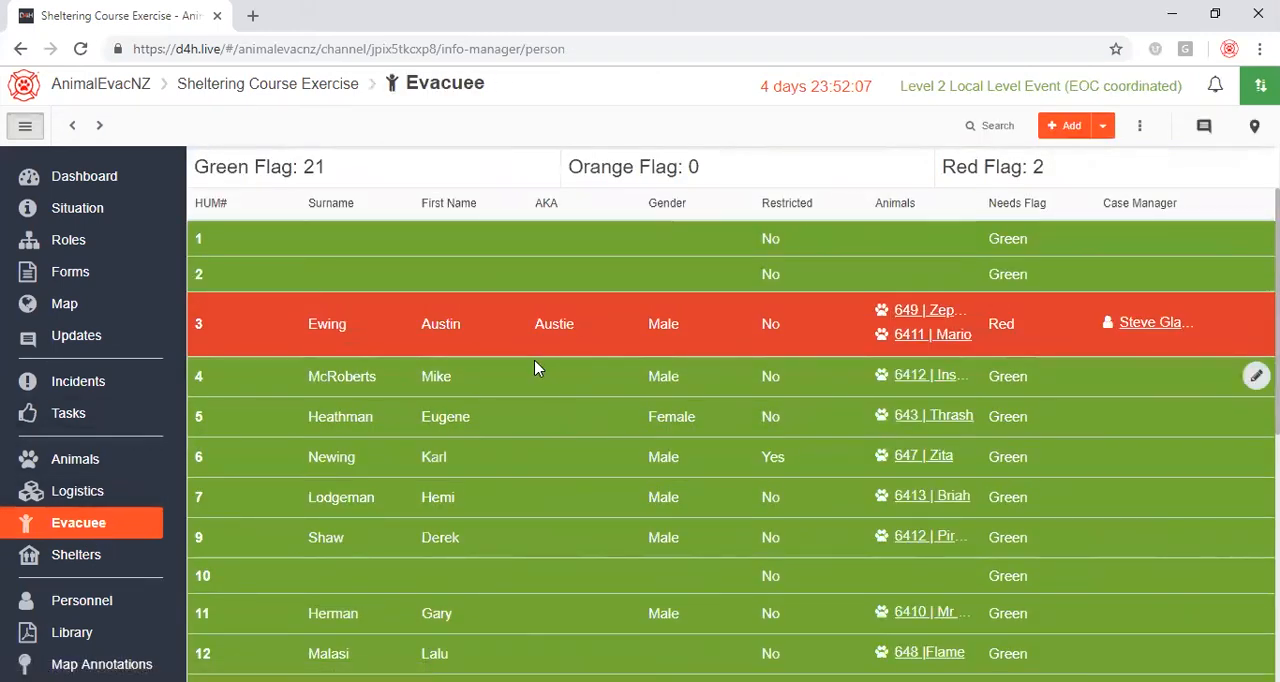
left_click(984, 125)
type("glassey")
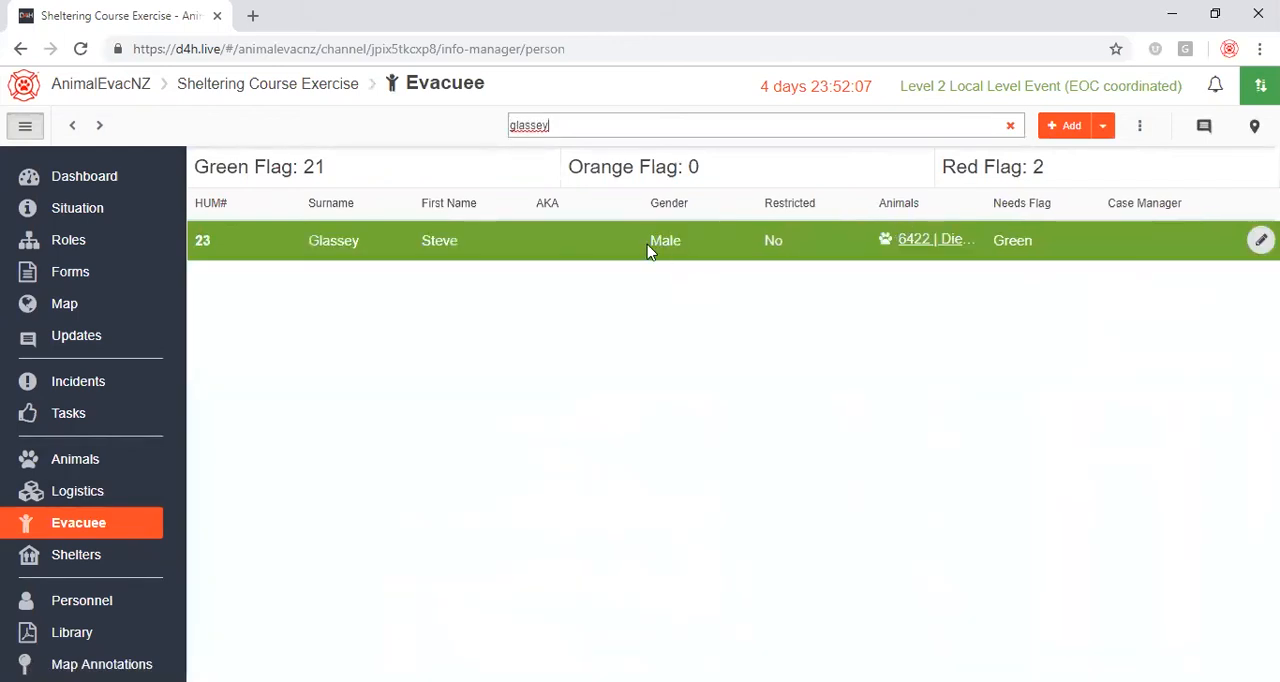
left_click(587, 251)
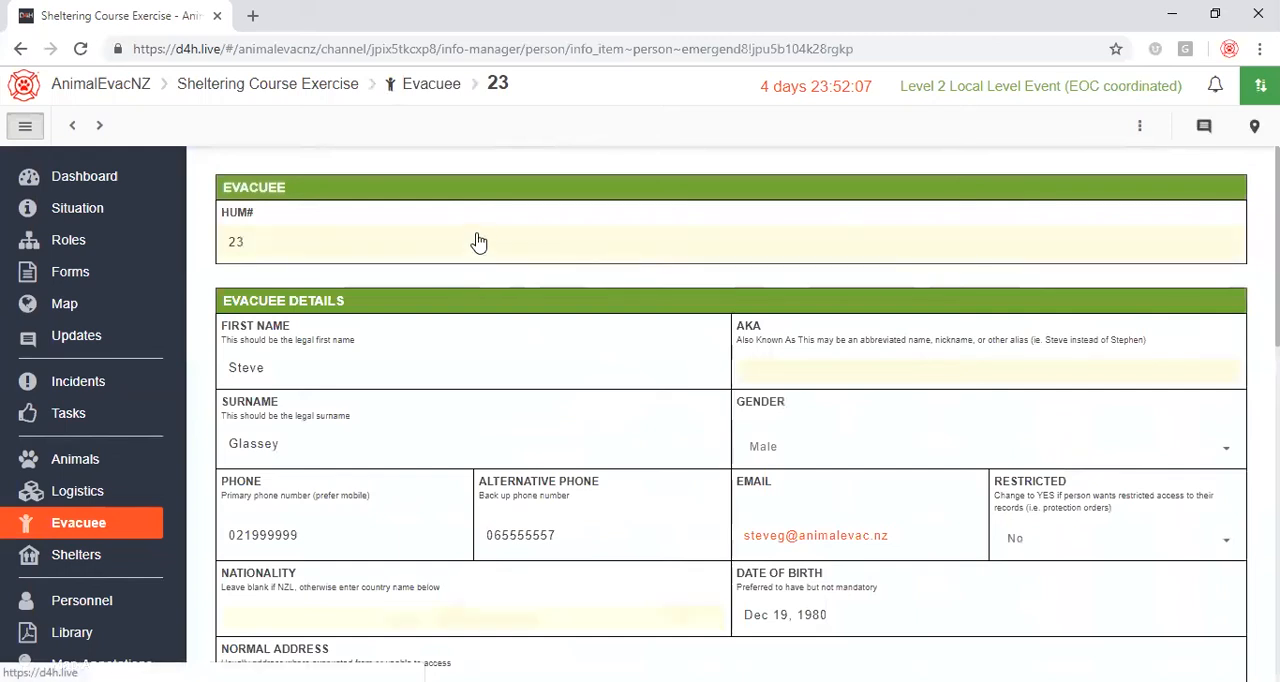
scroll(478, 243, "down", 2)
scroll(478, 243, "down", 8)
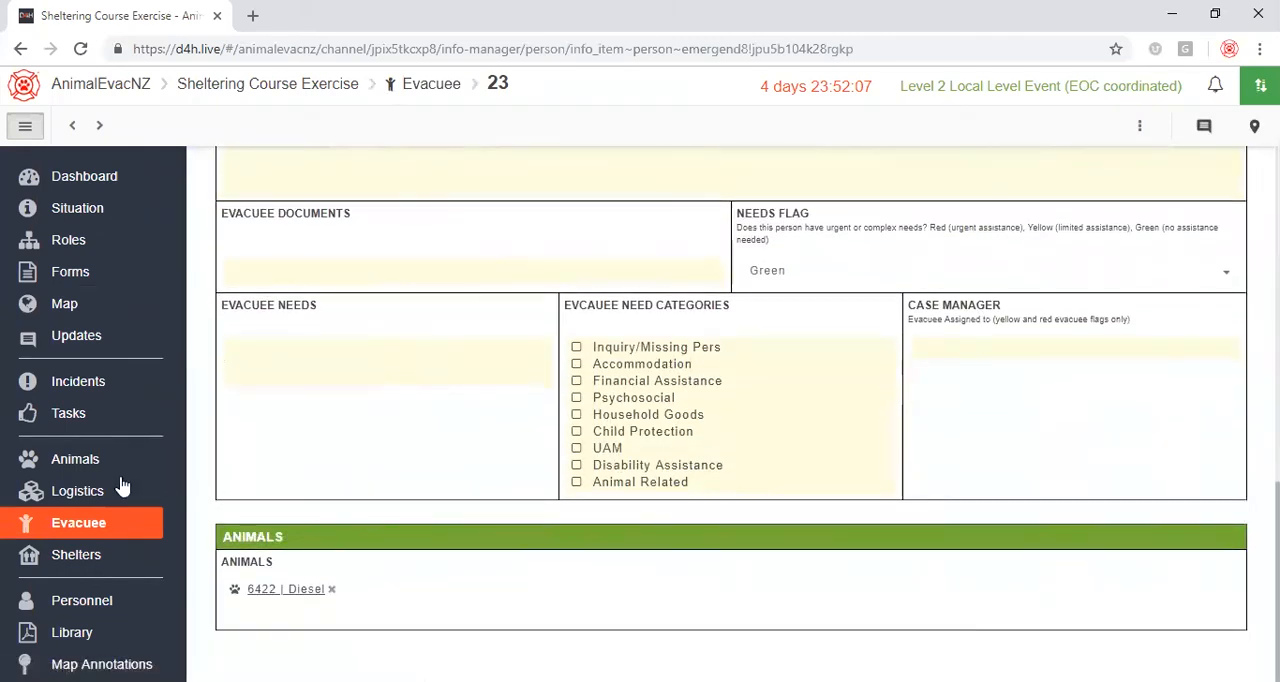
Examine the event dashboard, including the evacuee's address markers on the map and the animal, personnel, logistics and evacuee summaries.
left_click(92, 181)
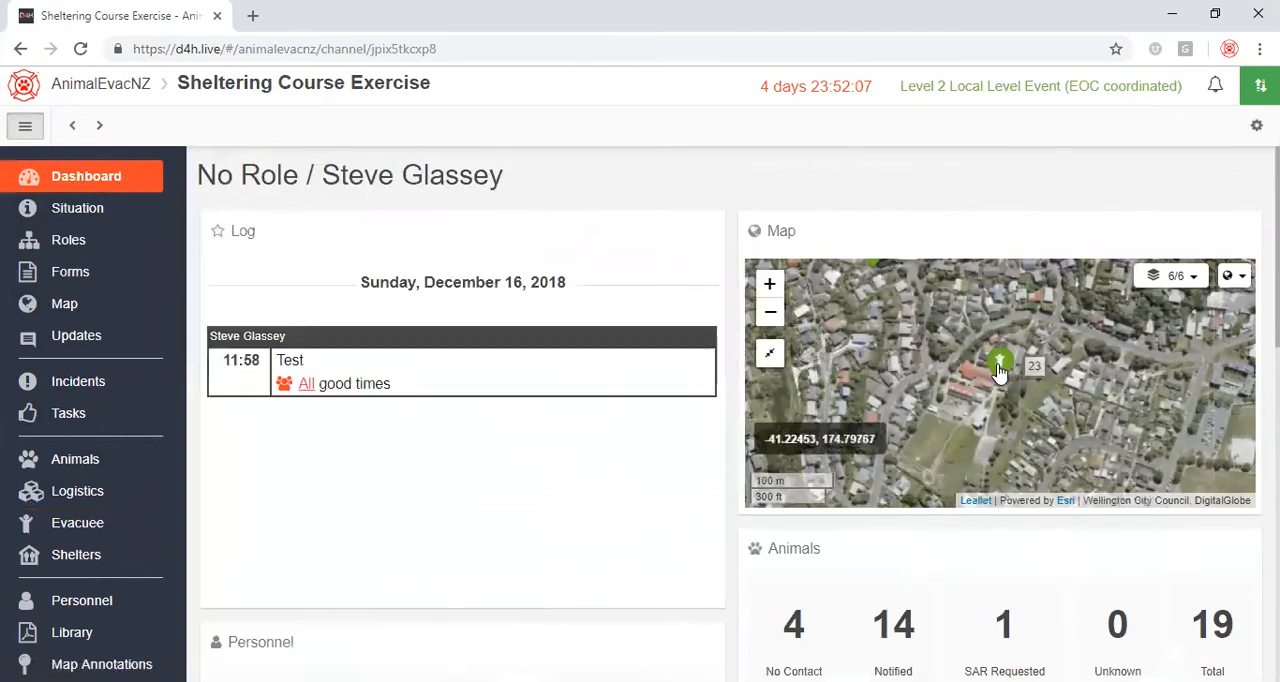
left_click(771, 318)
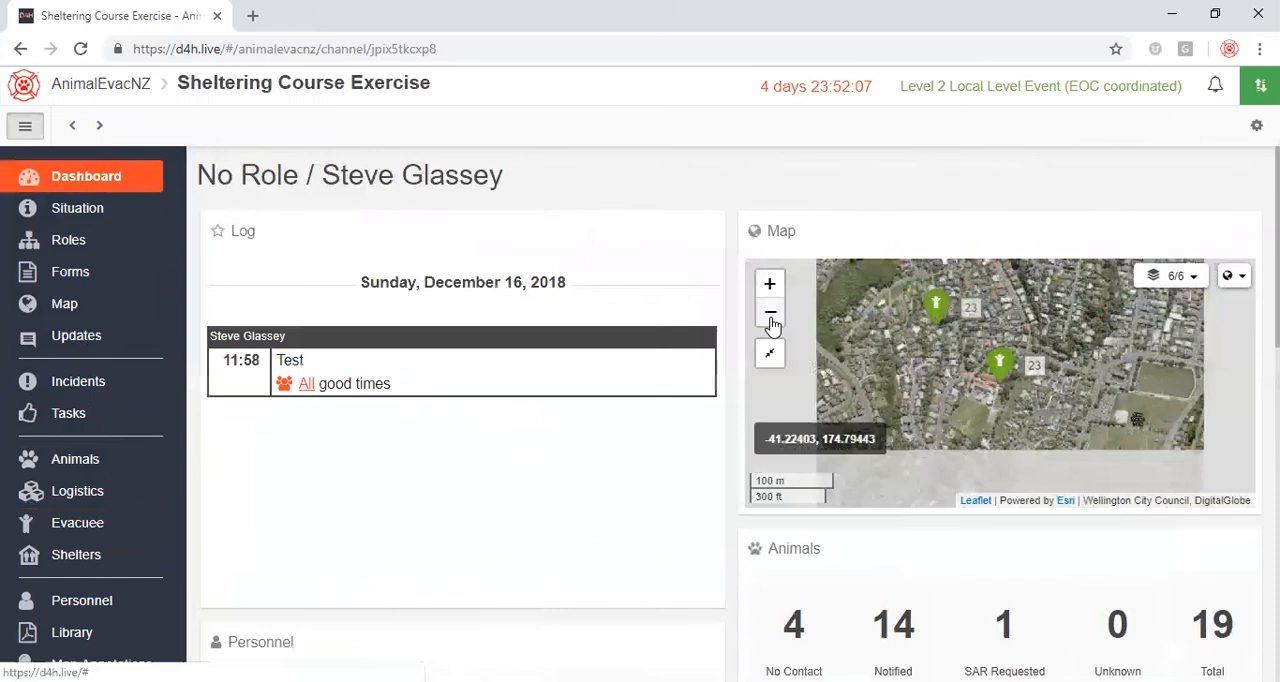
left_click_drag(1046, 424, 926, 439)
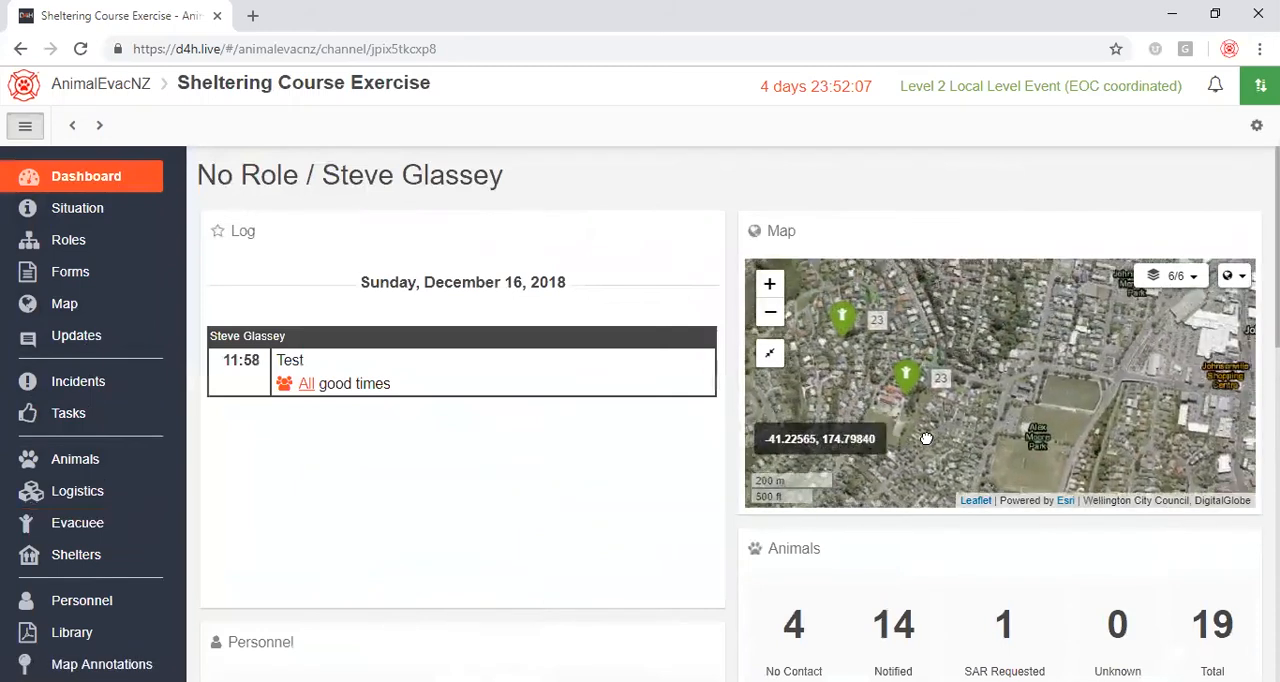
scroll(955, 410, "down", 1)
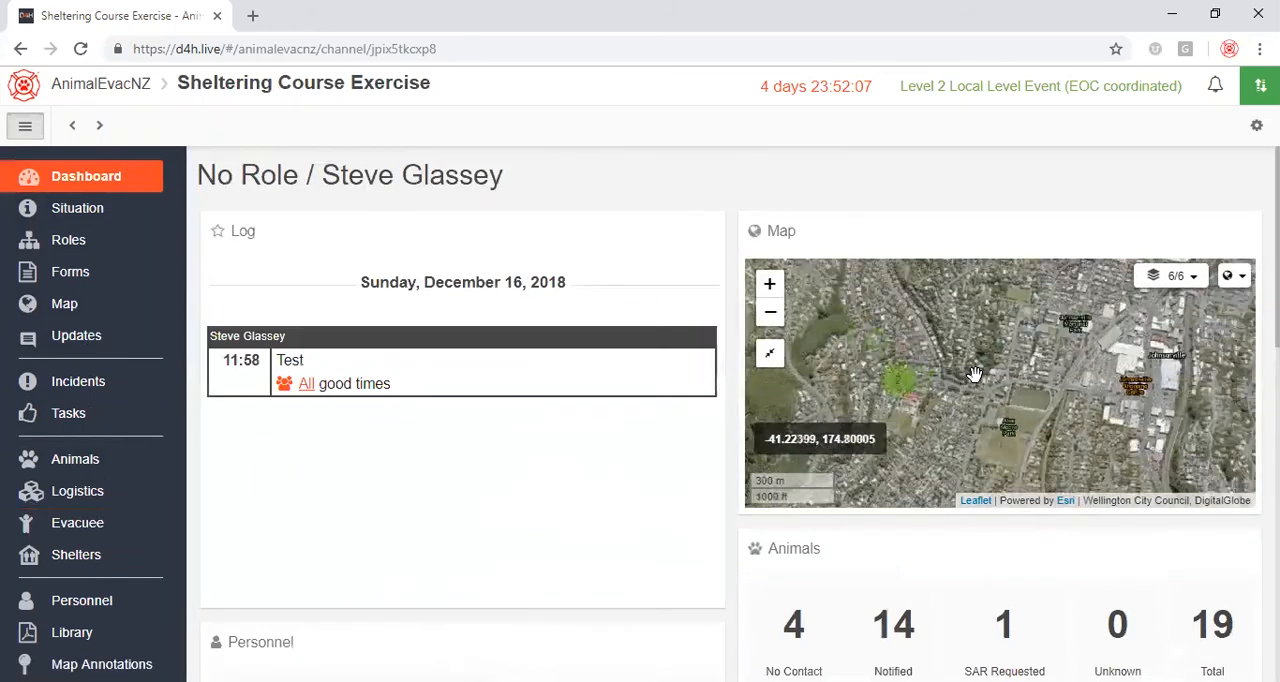
scroll(974, 374, "down", 1)
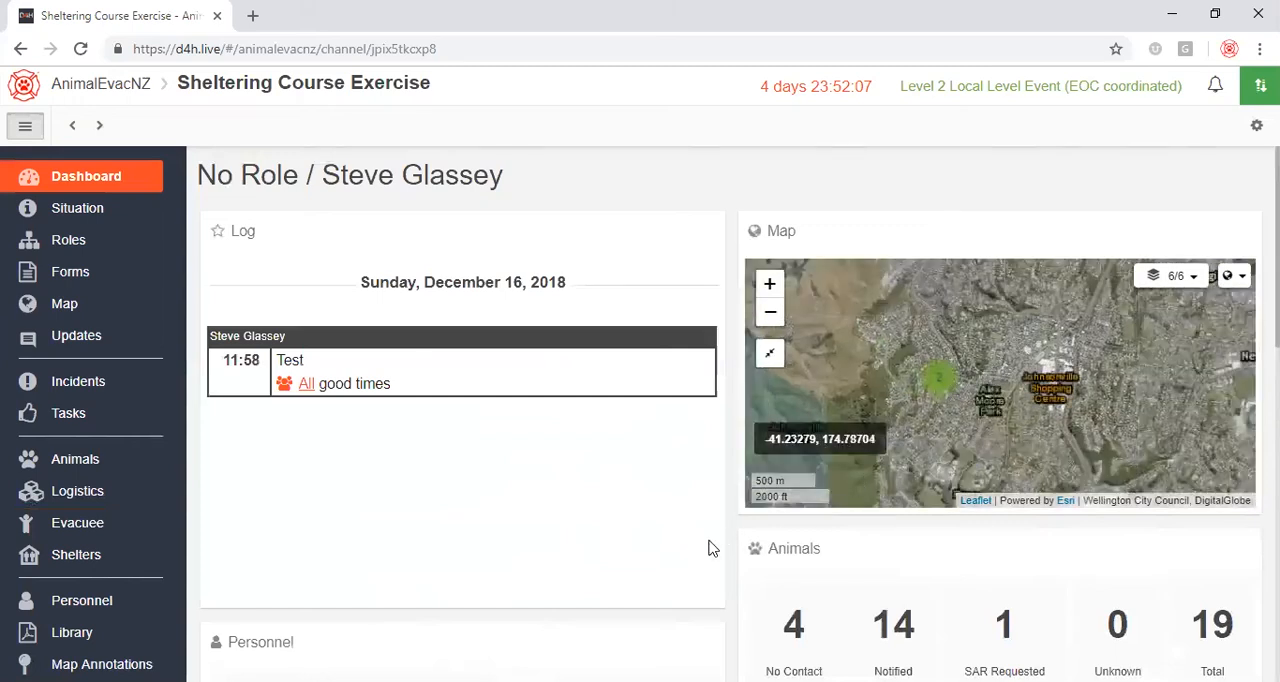
scroll(762, 545, "down", 1)
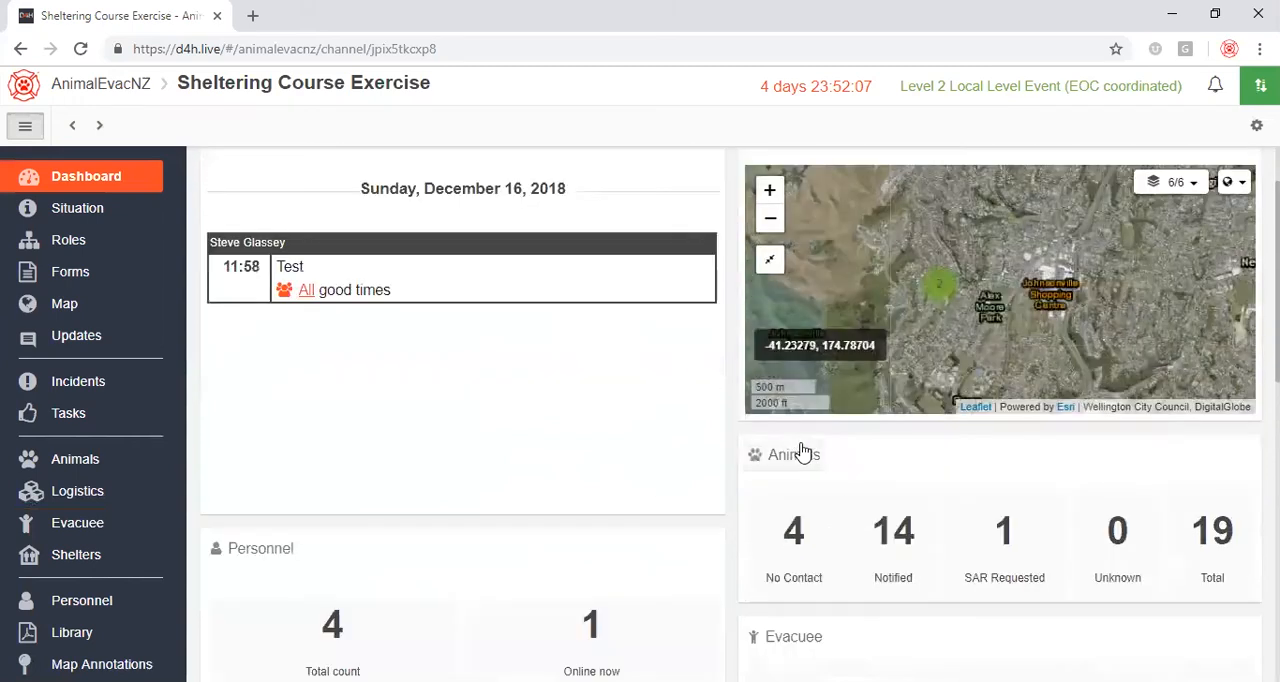
scroll(963, 455, "down", 2)
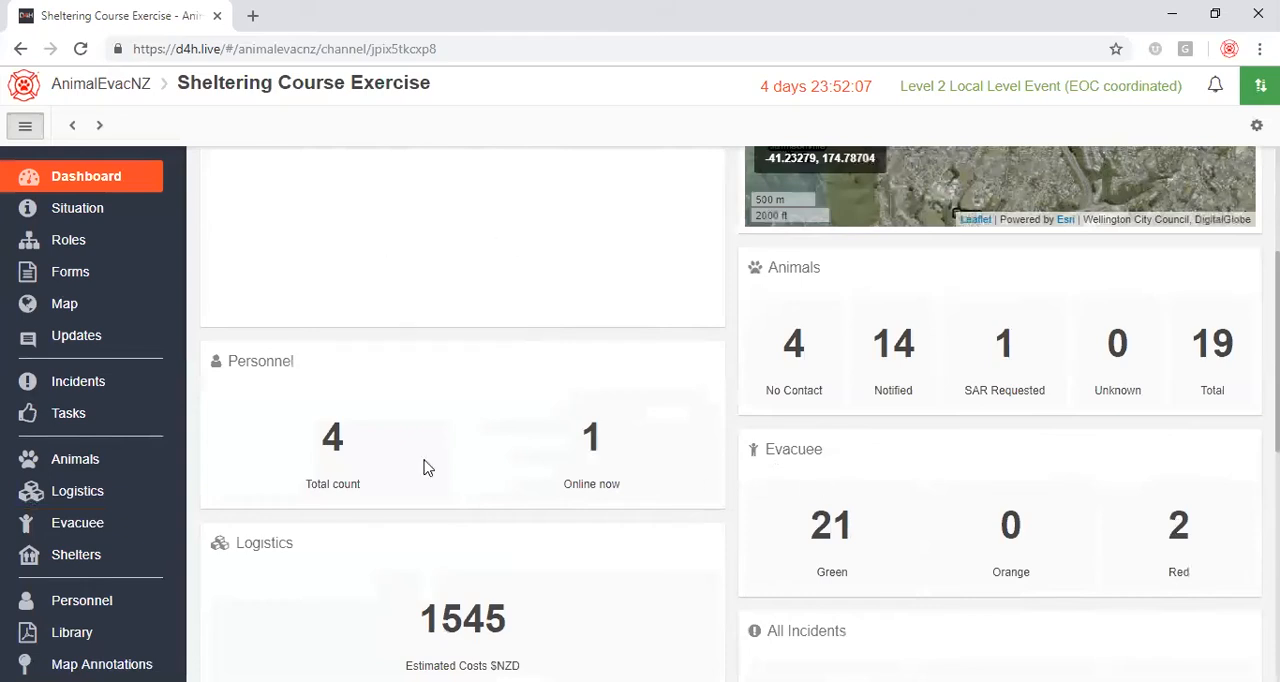
Hide the Log widget in the dashboard configuration and look over the remaining widgets.
scroll(506, 388, "up", 3)
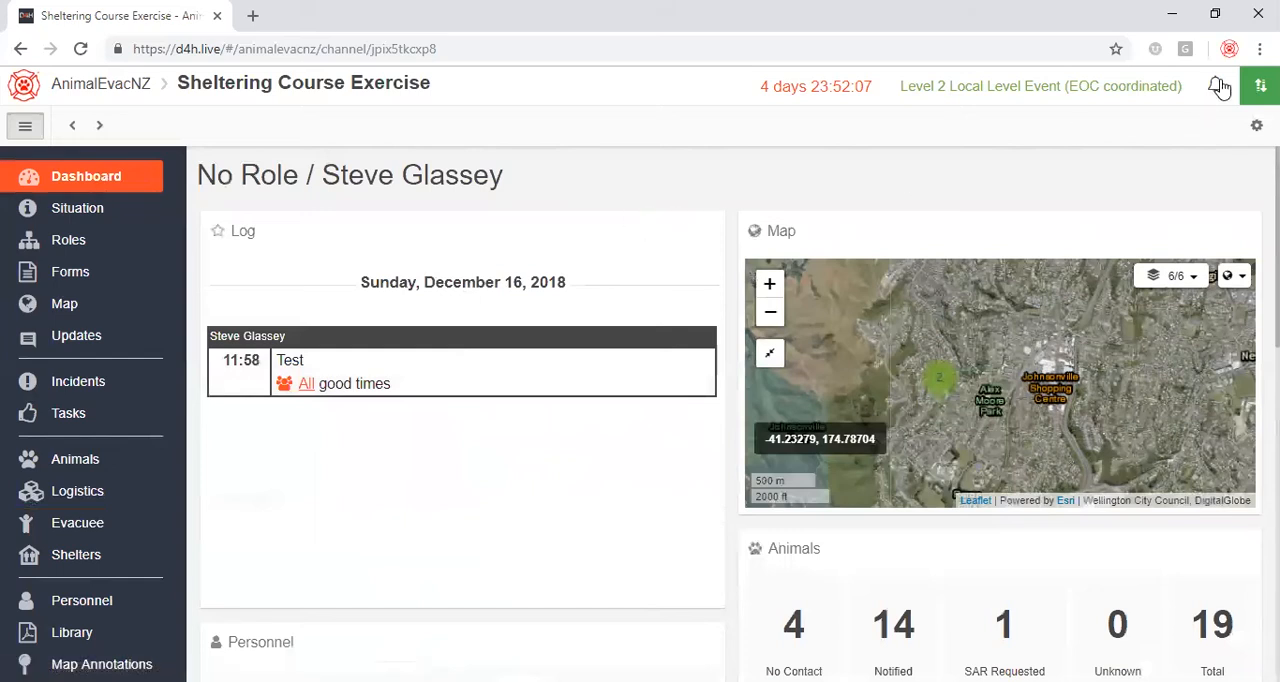
left_click(1257, 125)
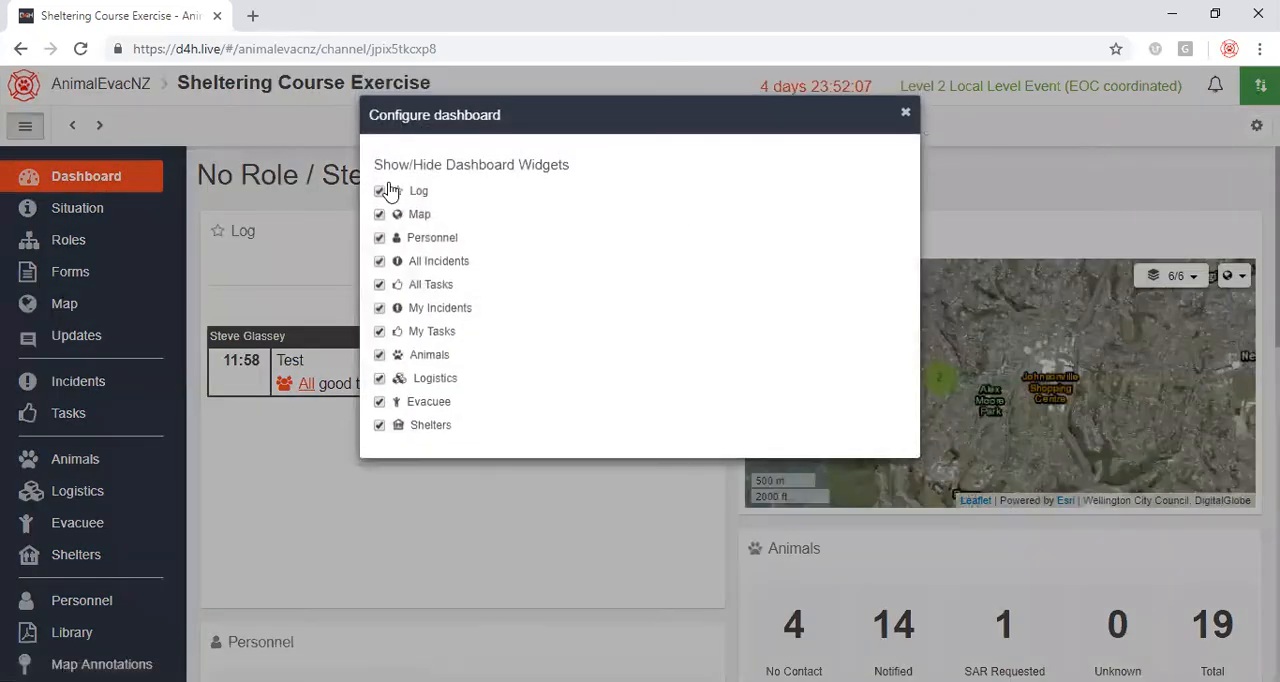
left_click(379, 191)
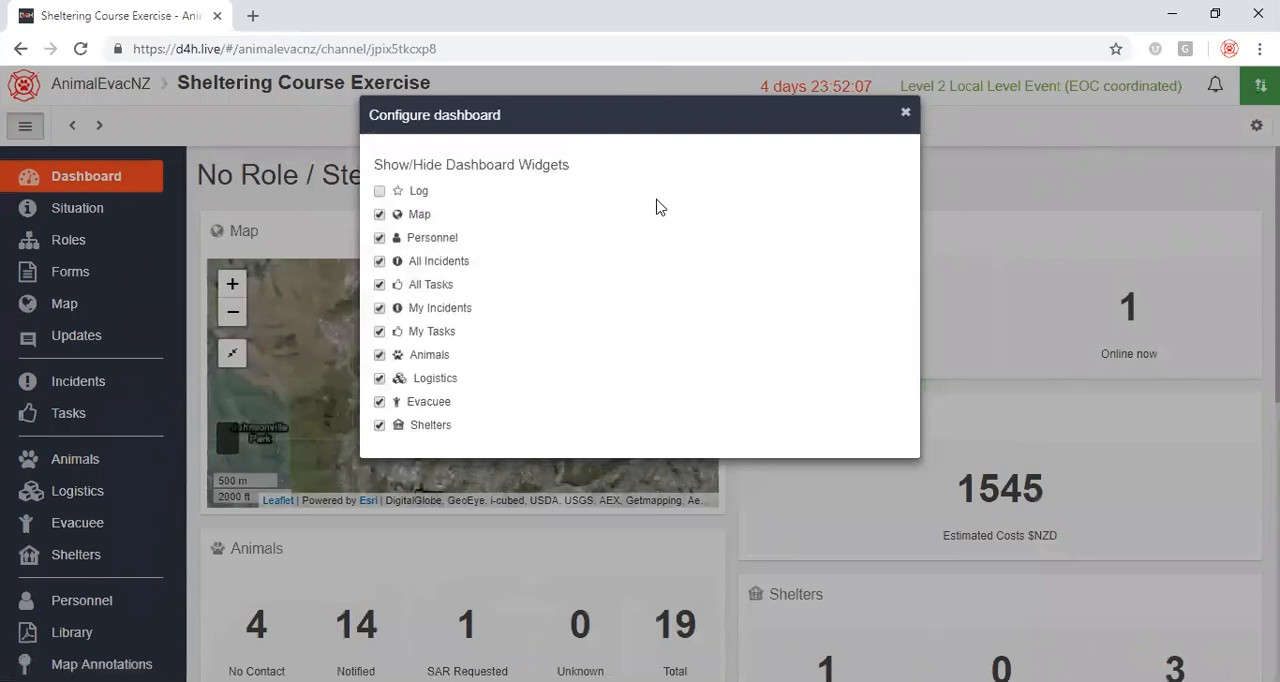
left_click(905, 113)
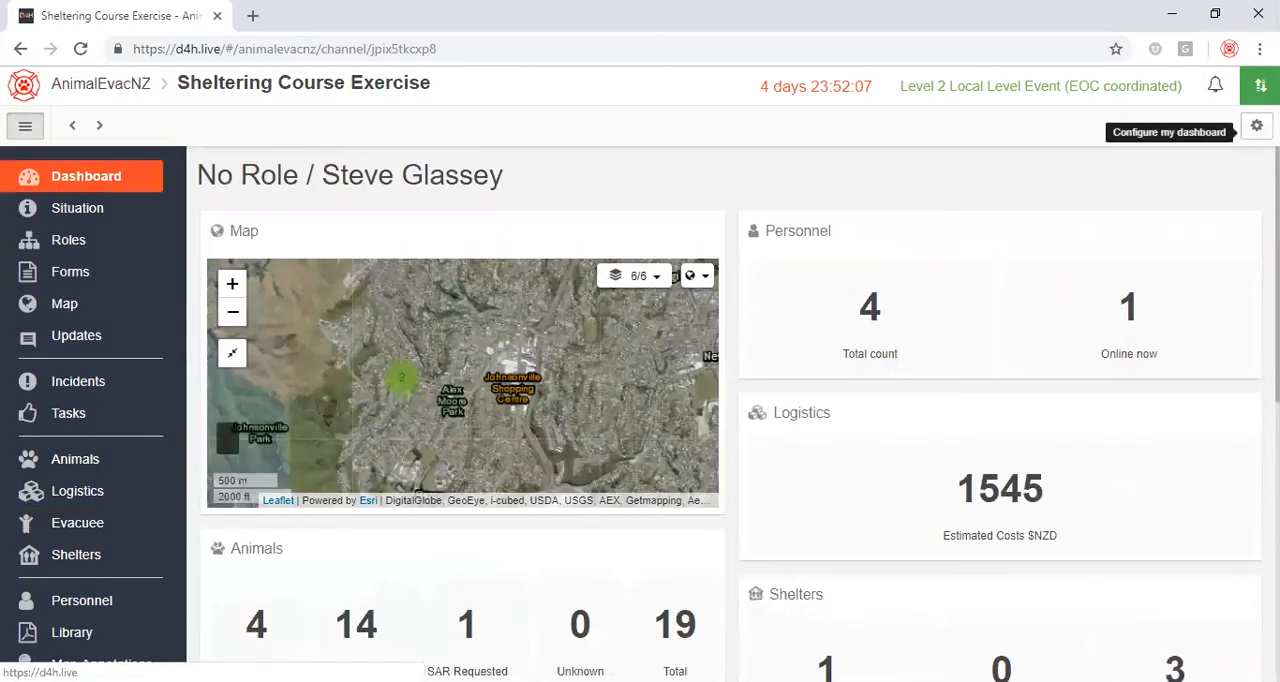
scroll(884, 300, "down", 3)
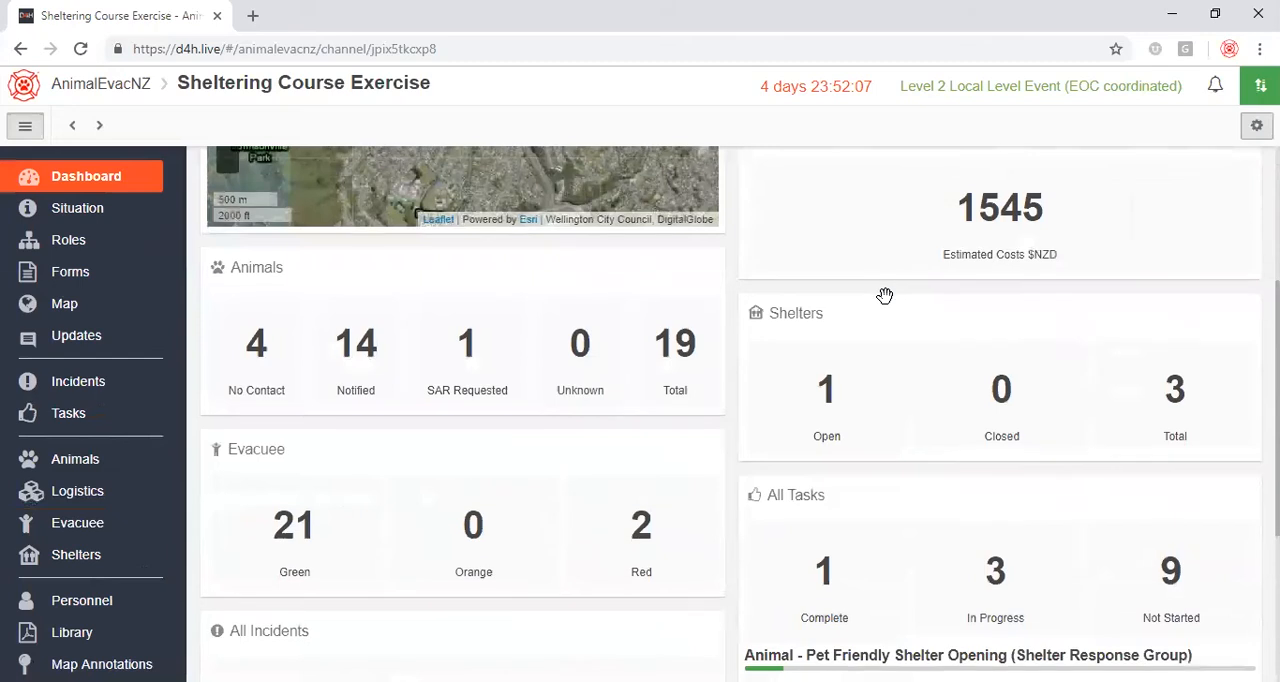
scroll(886, 294, "down", 2)
scroll(889, 303, "up", 5)
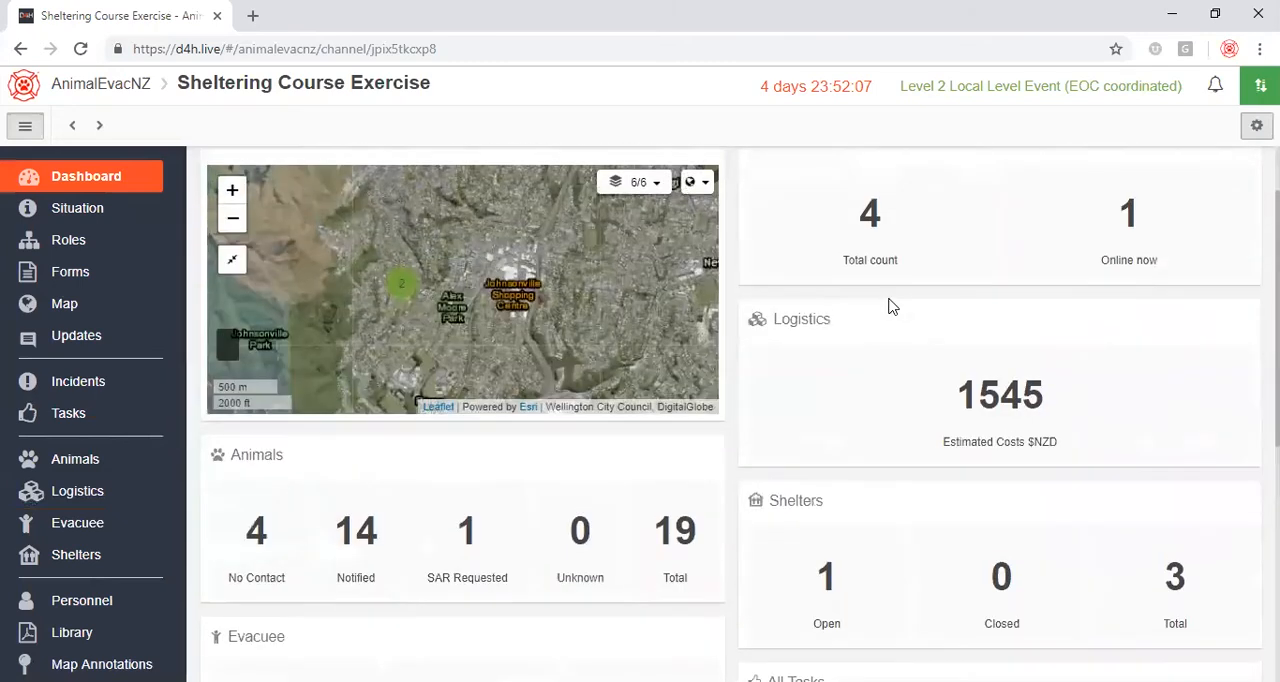
Examine the event's Situation form, from event name, area and hazard types through the situation report fields to the org chart.
left_click(92, 208)
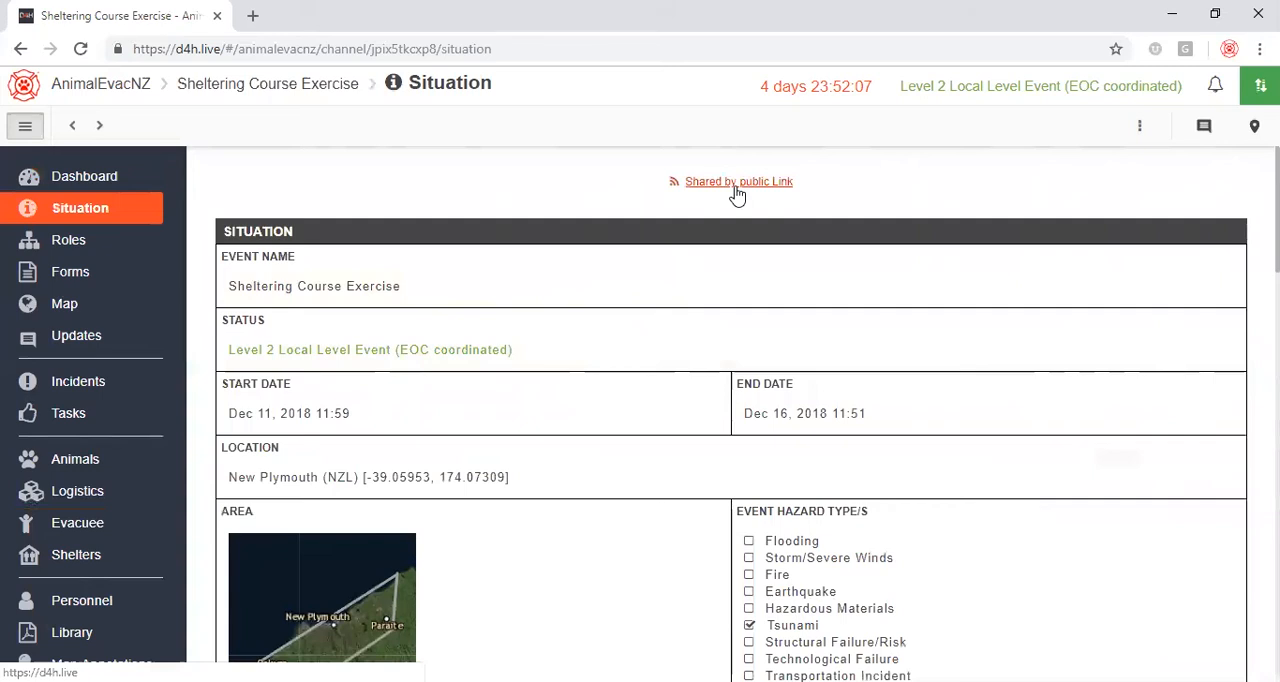
scroll(629, 334, "down", 2)
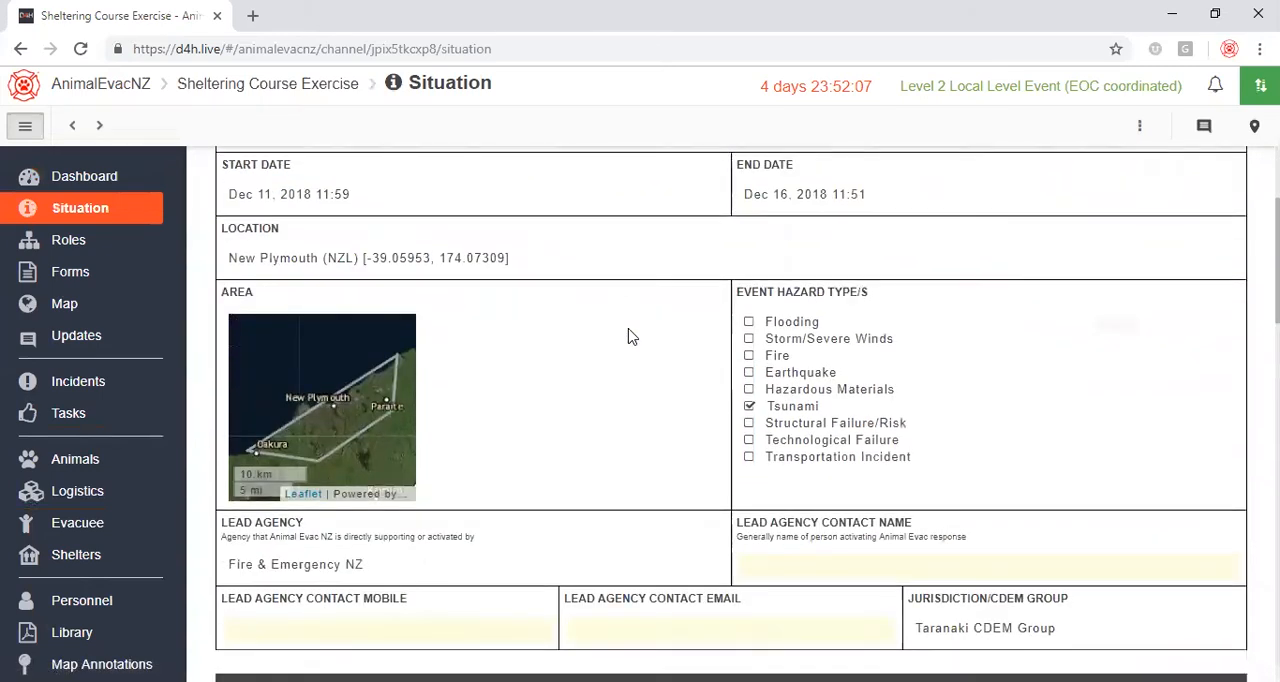
scroll(629, 334, "down", 2)
scroll(629, 334, "down", 3)
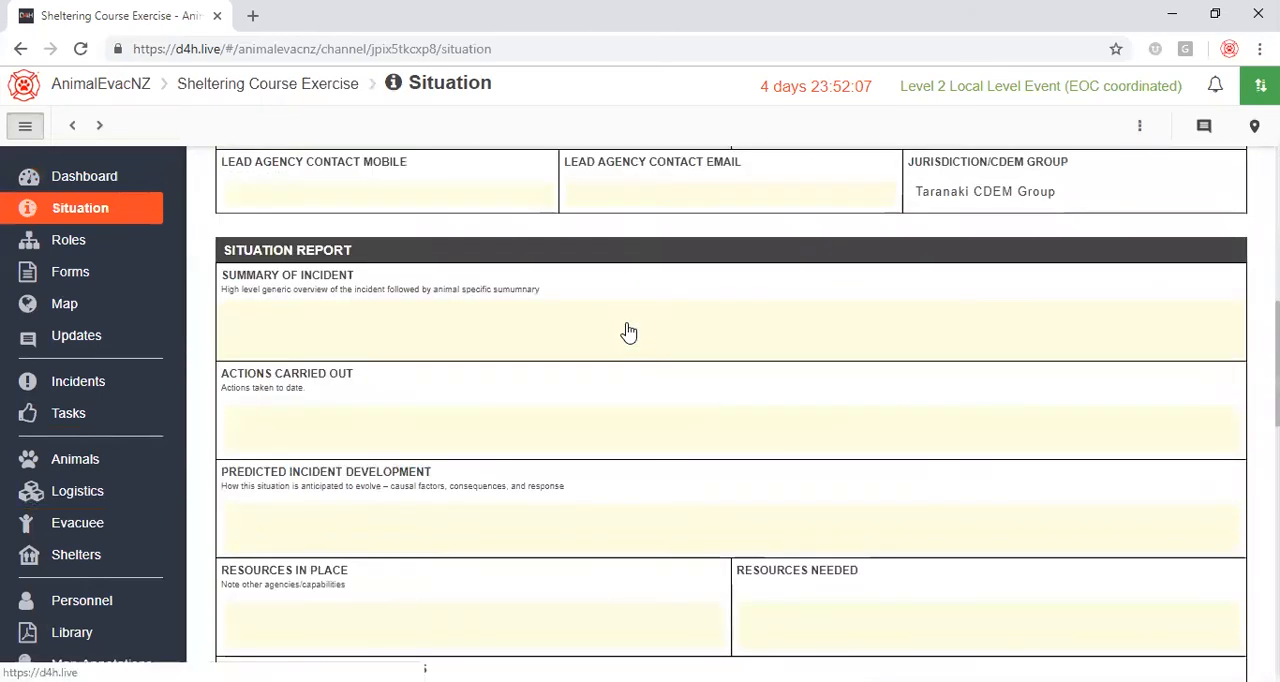
scroll(629, 334, "down", 4)
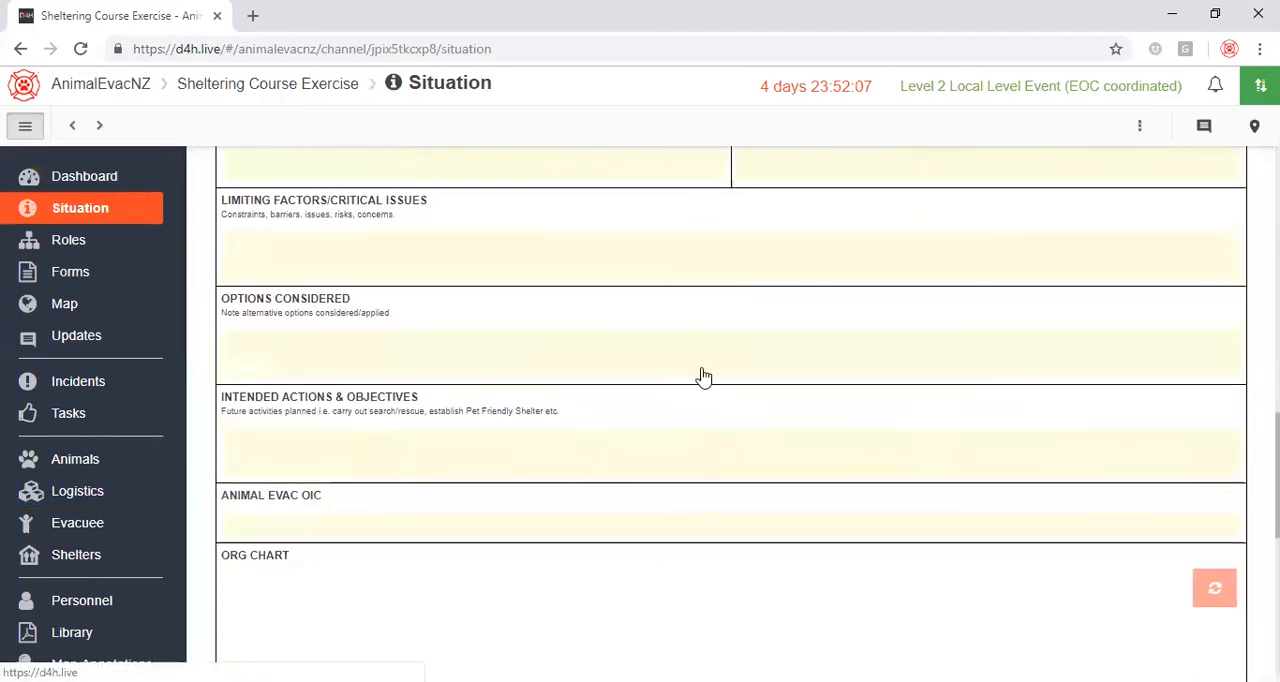
scroll(665, 345, "down", 4)
scroll(666, 362, "down", 2)
scroll(666, 362, "up", 15)
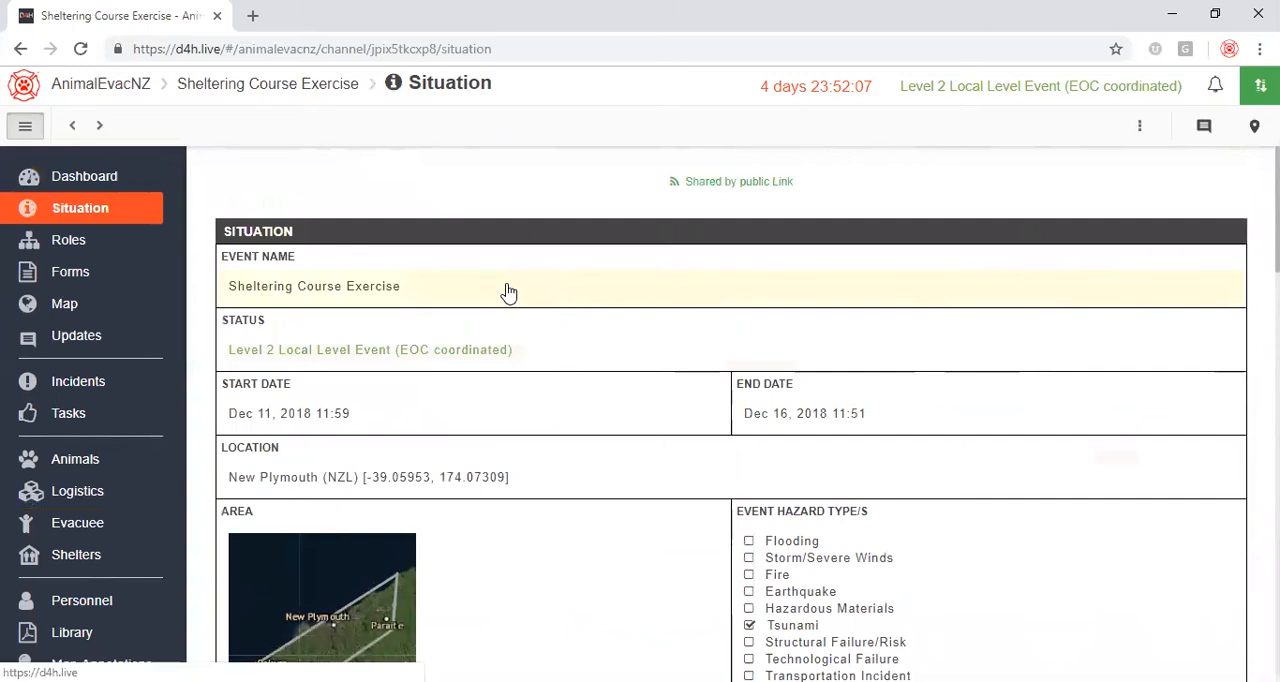
Take a snapshot of the Situation form and open the event's forms list.
left_click(1139, 125)
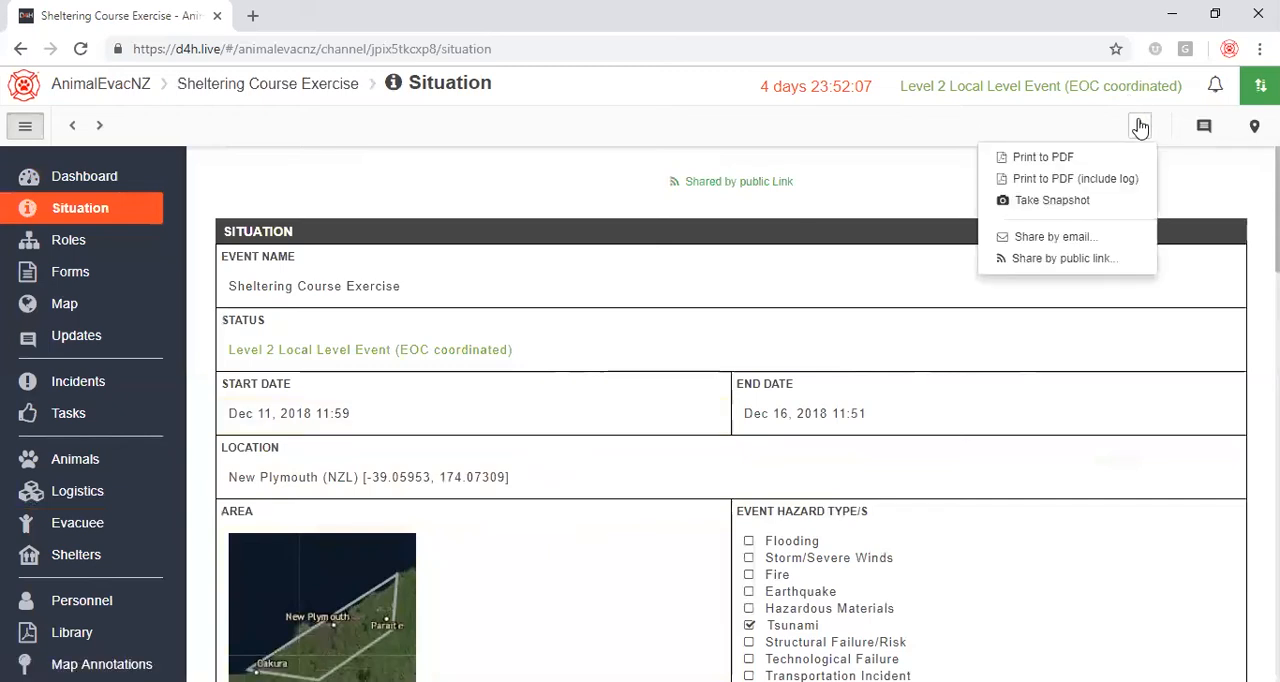
left_click(1050, 202)
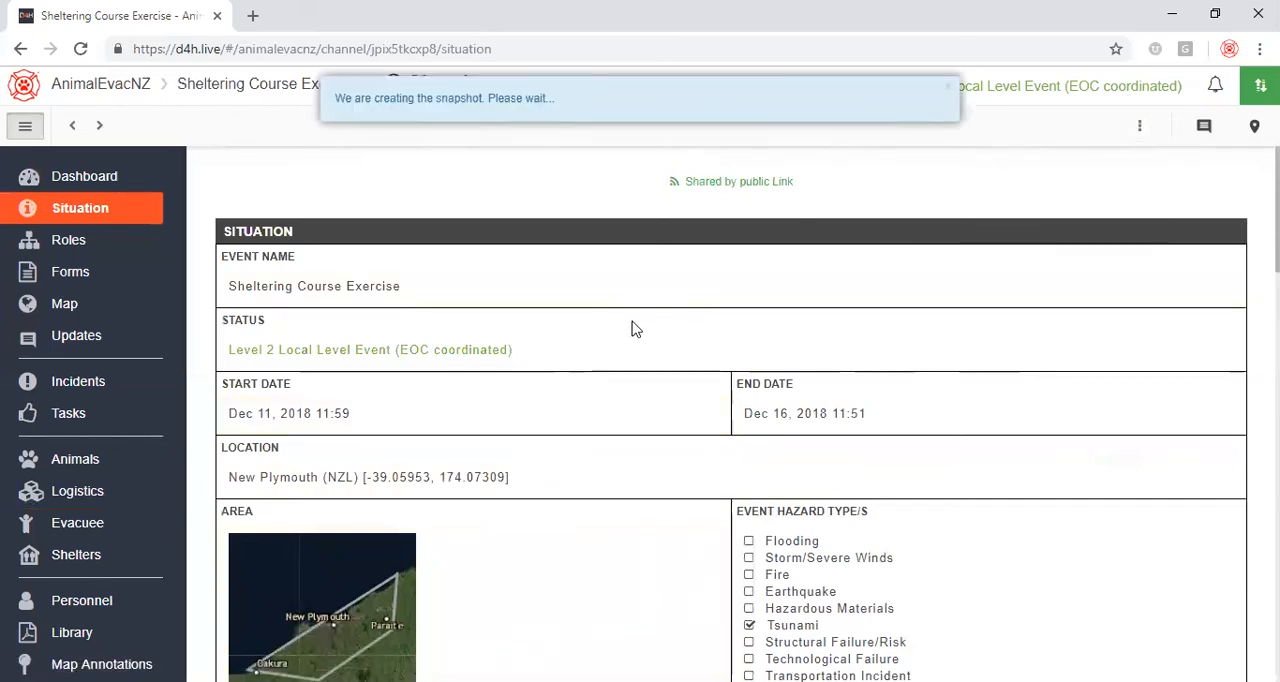
left_click(83, 280)
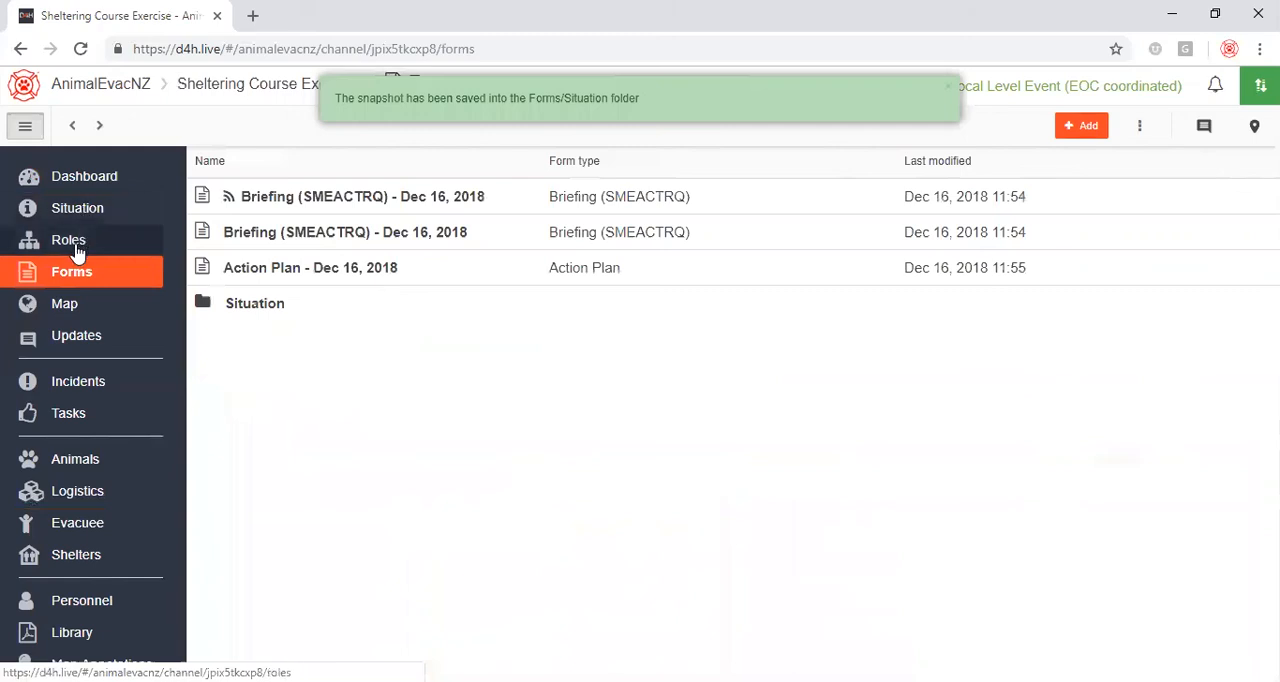
Import the CIMS 2nd Ed NZ collection as the roles org chart, replacing the current chart.
left_click(74, 244)
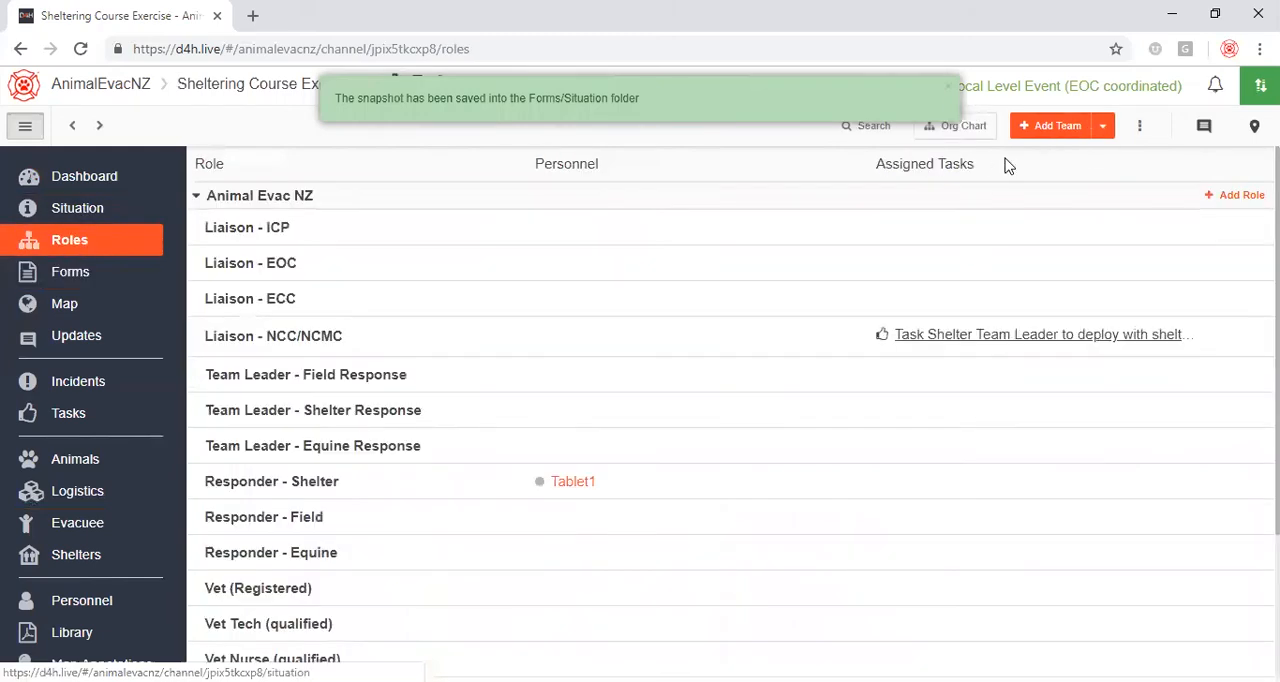
left_click(963, 128)
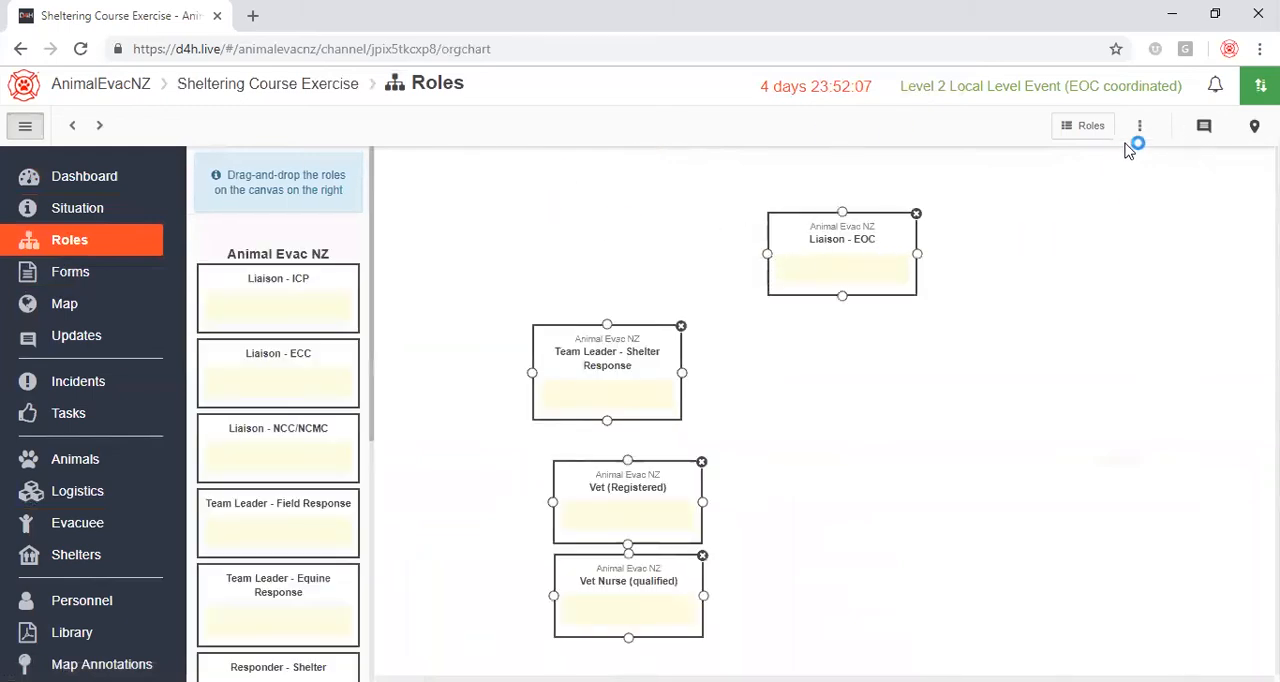
left_click(1139, 126)
left_click(1088, 194)
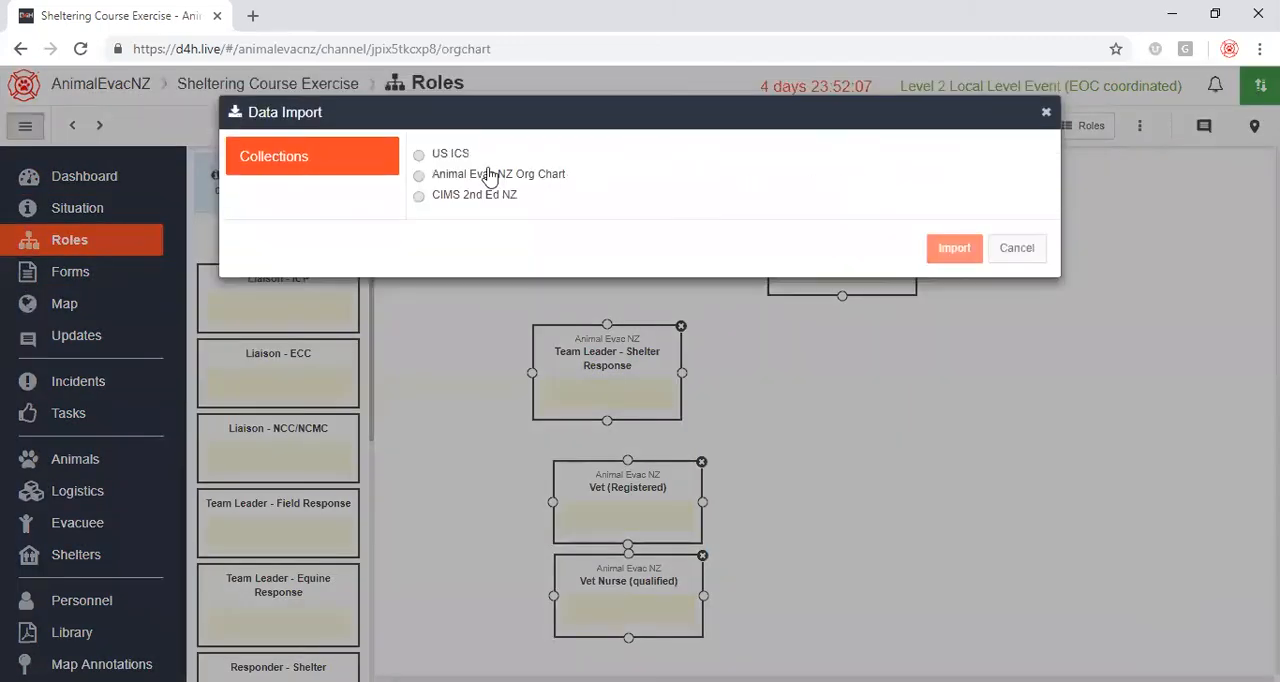
left_click(476, 201)
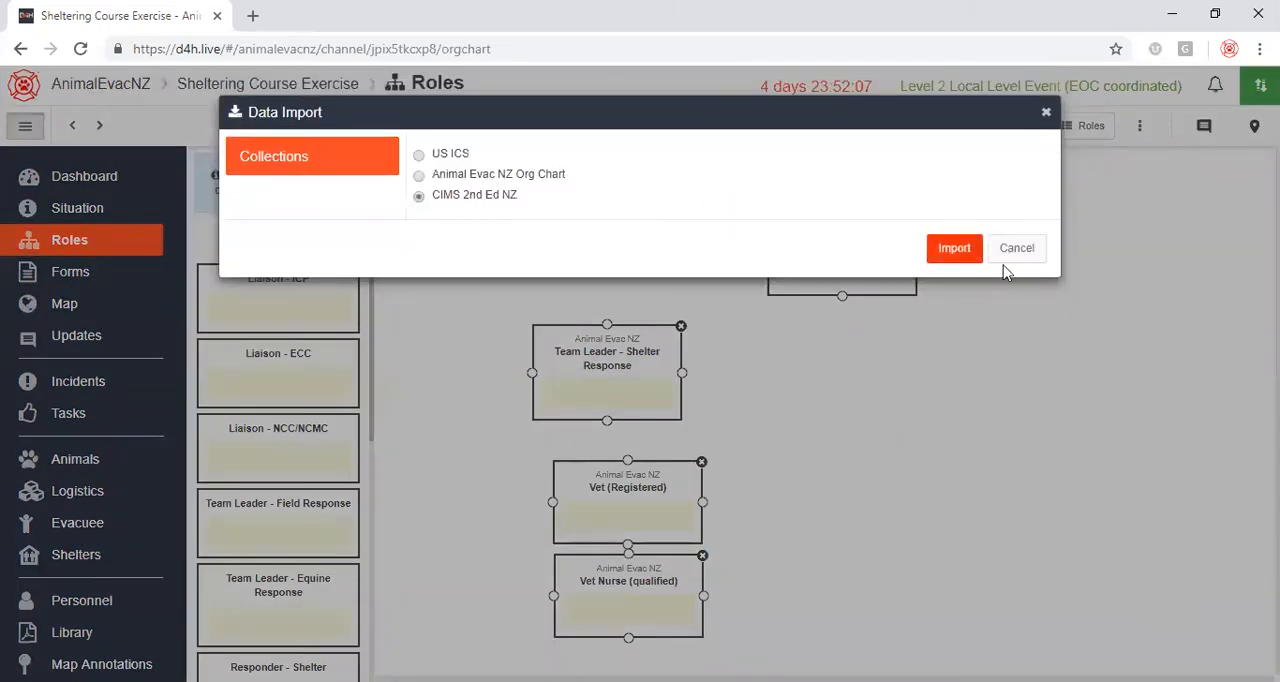
left_click(952, 250)
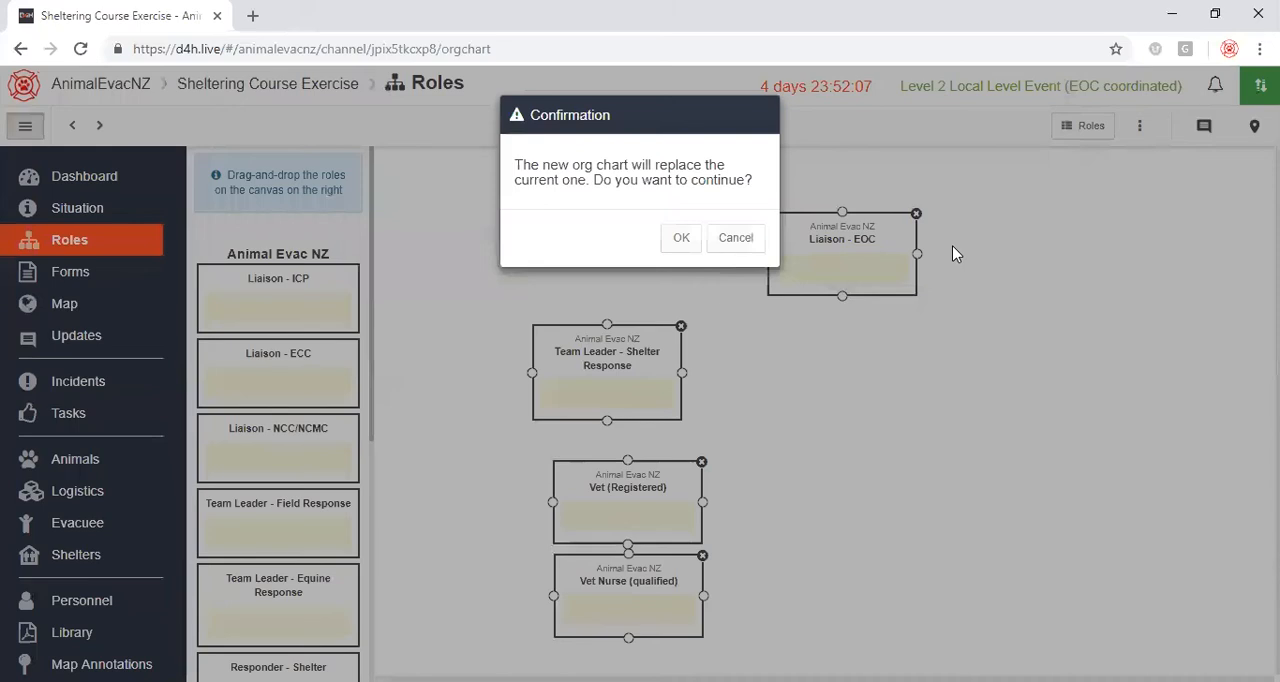
left_click(681, 238)
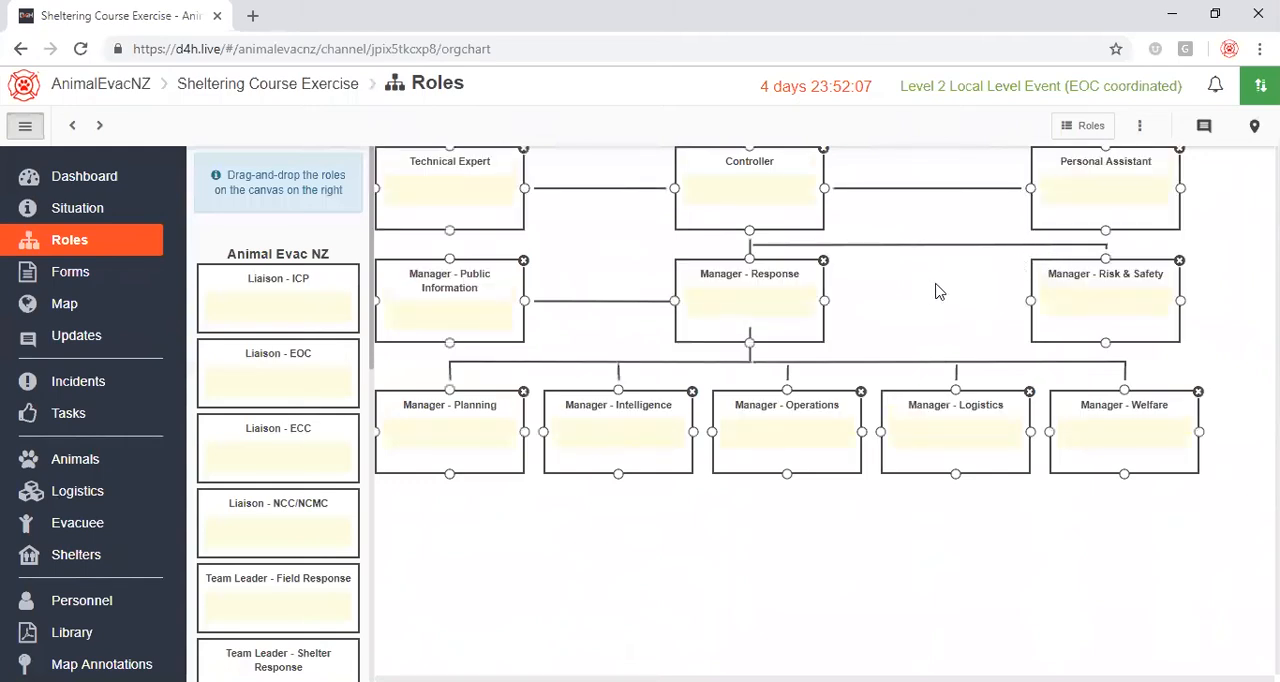
Assign the signed-in account holder from the unassigned personnel to the Controller role in the org chart.
left_click(760, 189)
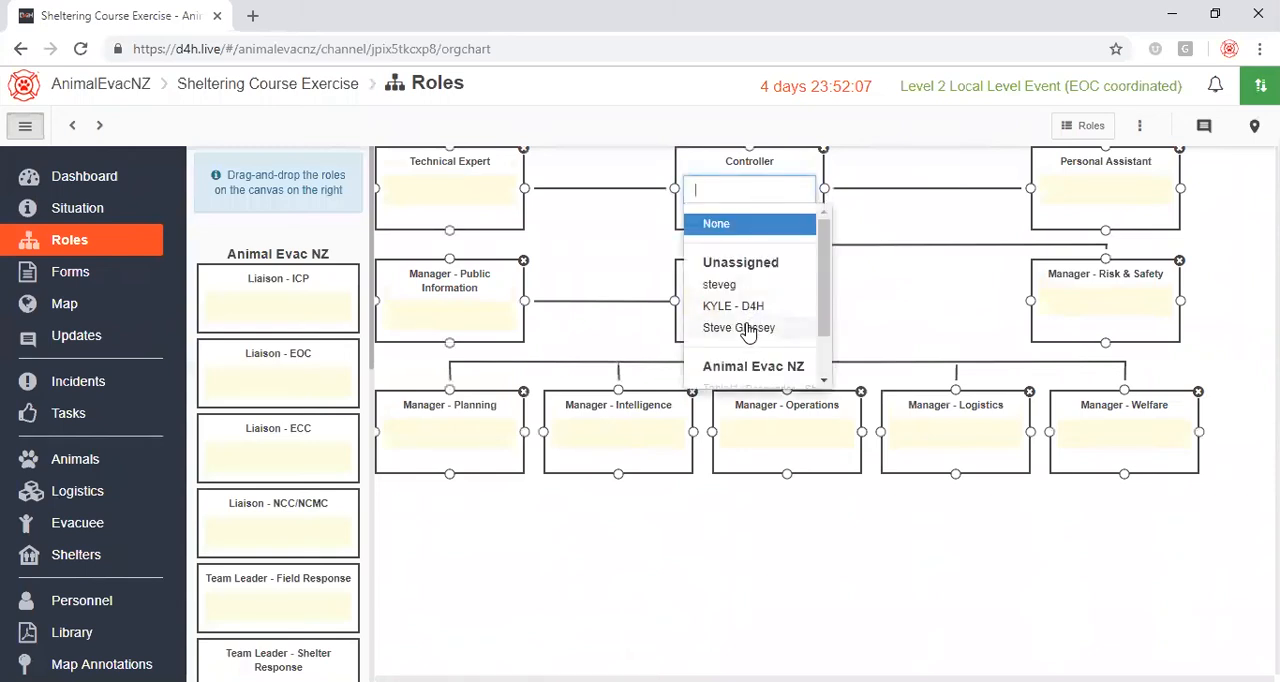
scroll(823, 300, "down", 2)
scroll(823, 300, "up", 2)
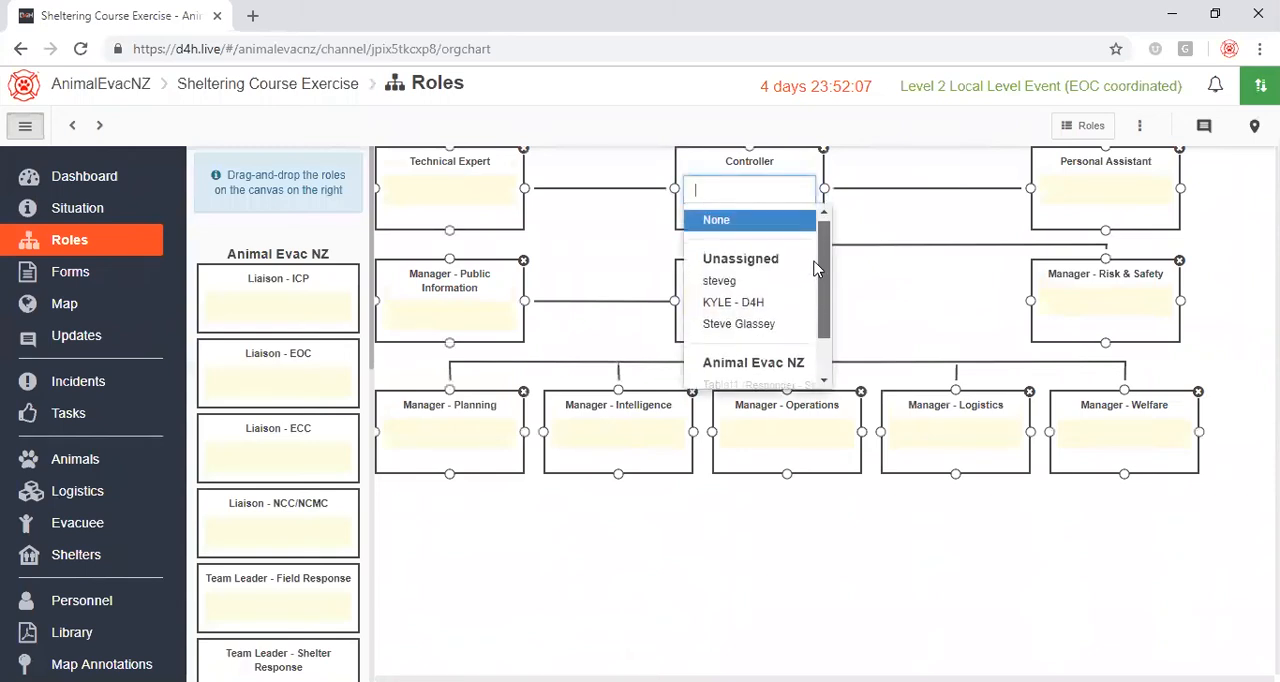
left_click(738, 327)
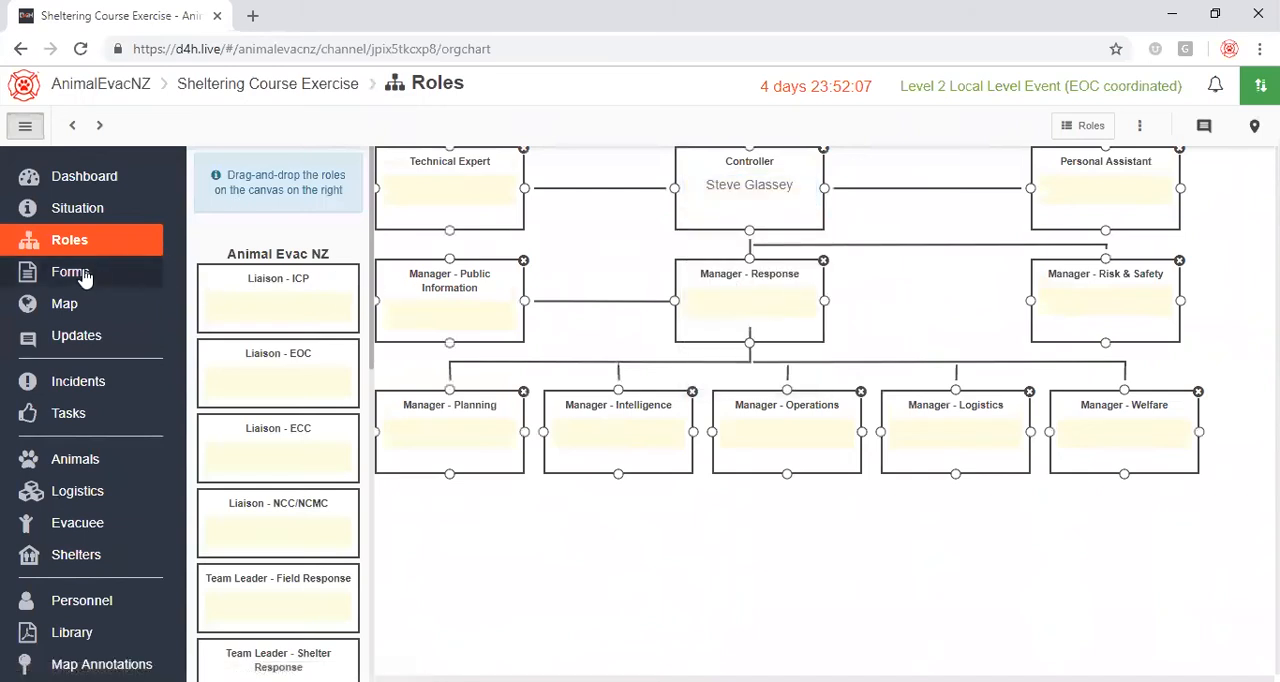
View the Action Plan - Dec 16, 2018 form and return to the forms list.
left_click(80, 277)
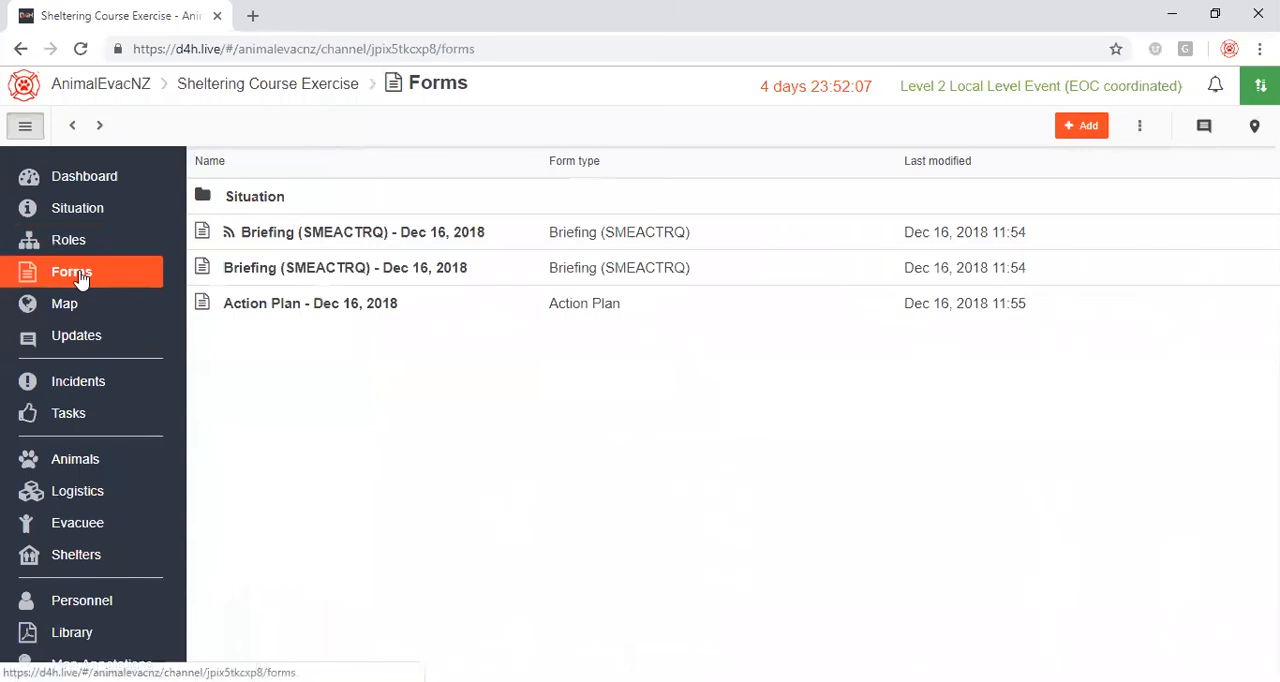
left_click(333, 305)
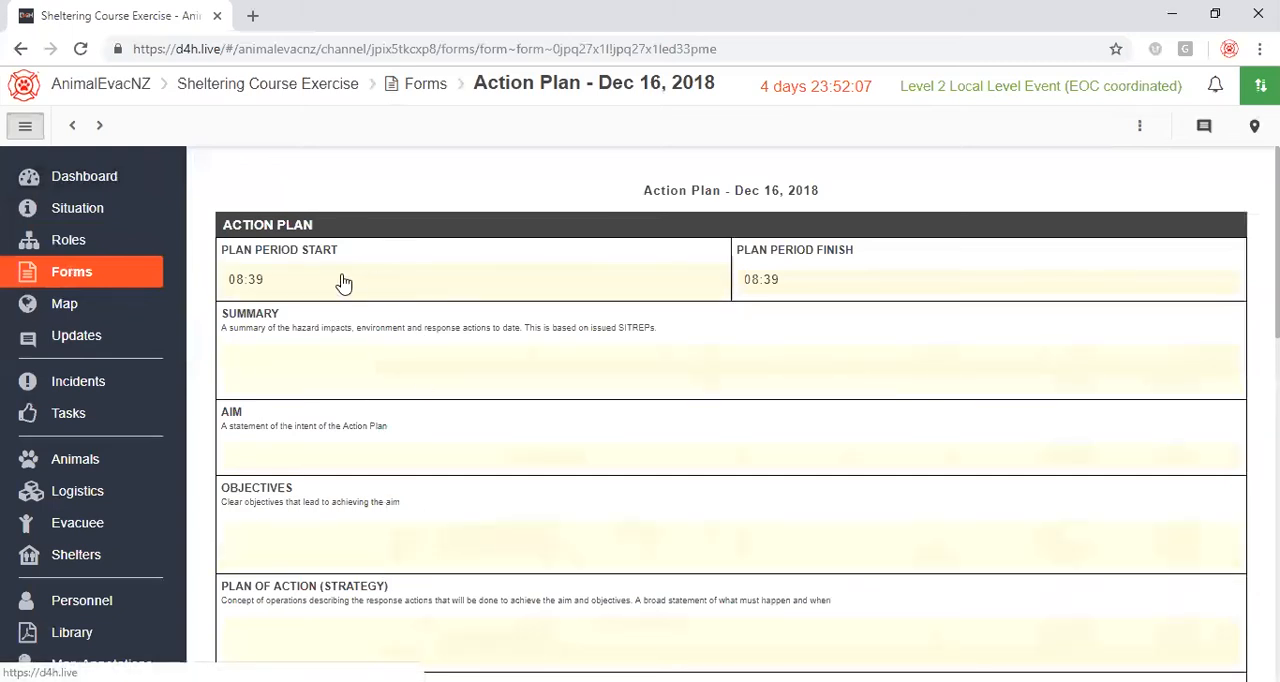
left_click(115, 275)
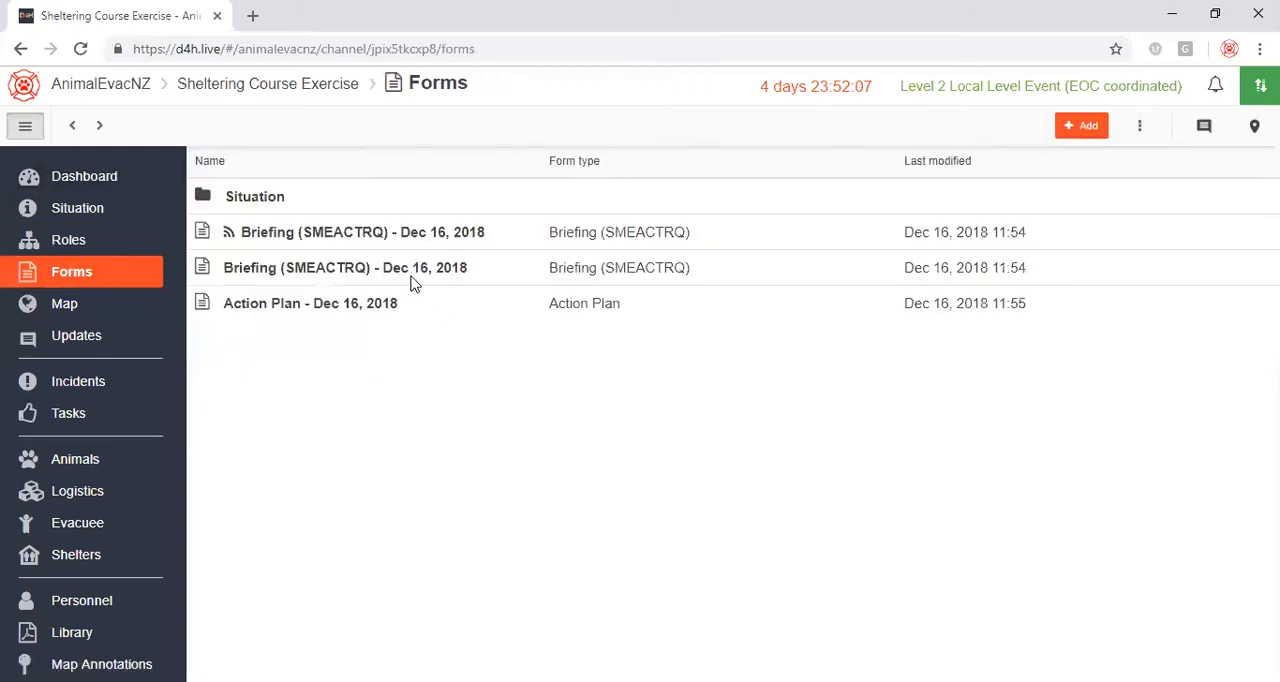
Open the saved snapshot in the Situation forms folder and read through its situation report.
left_click(257, 198)
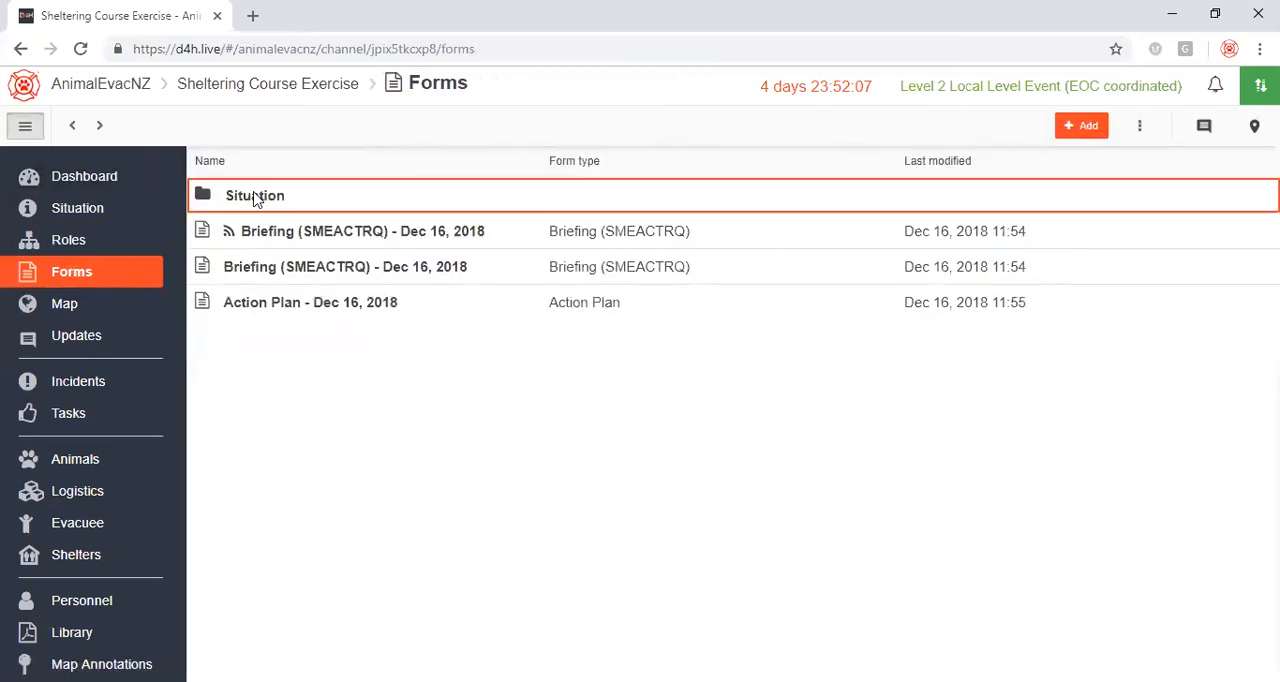
left_click(257, 198)
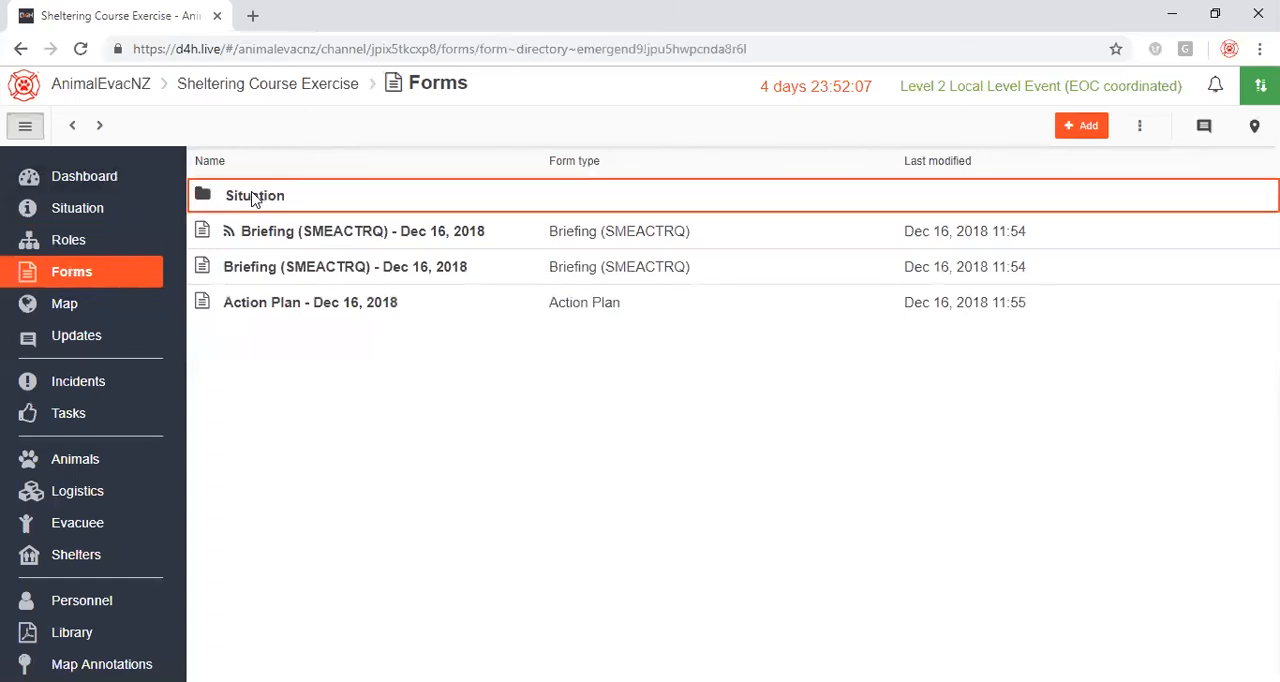
left_click(268, 205)
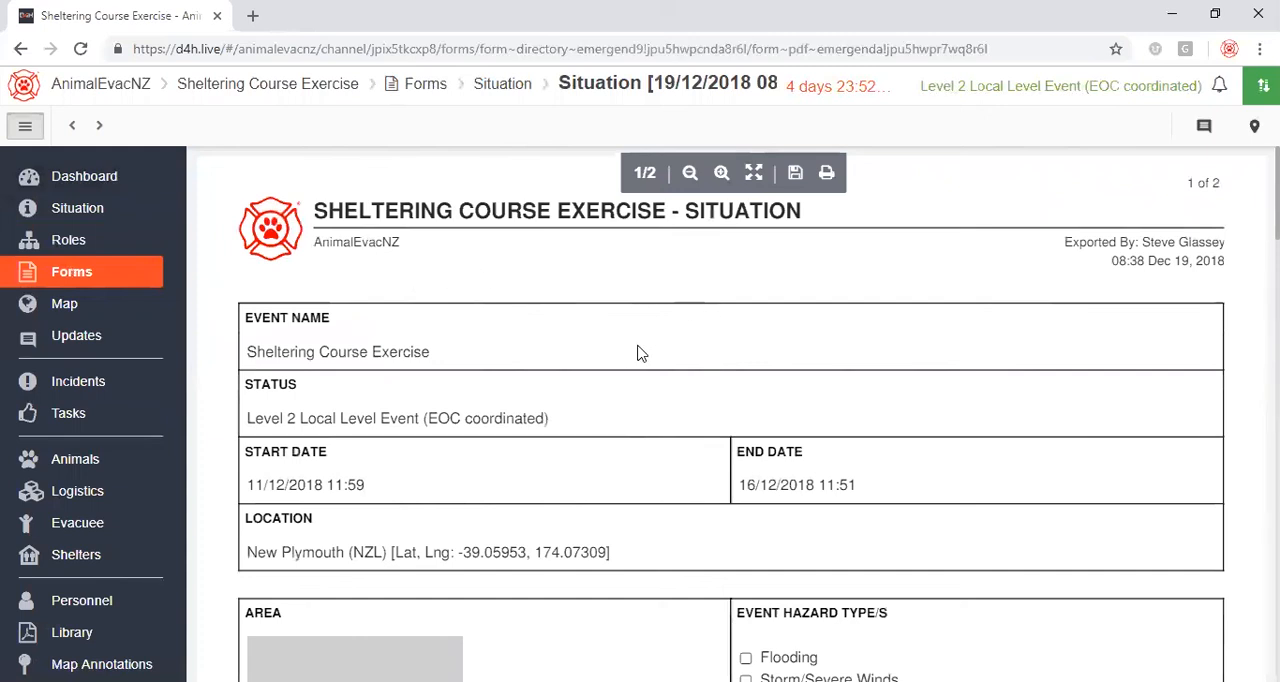
scroll(612, 337, "down", 15)
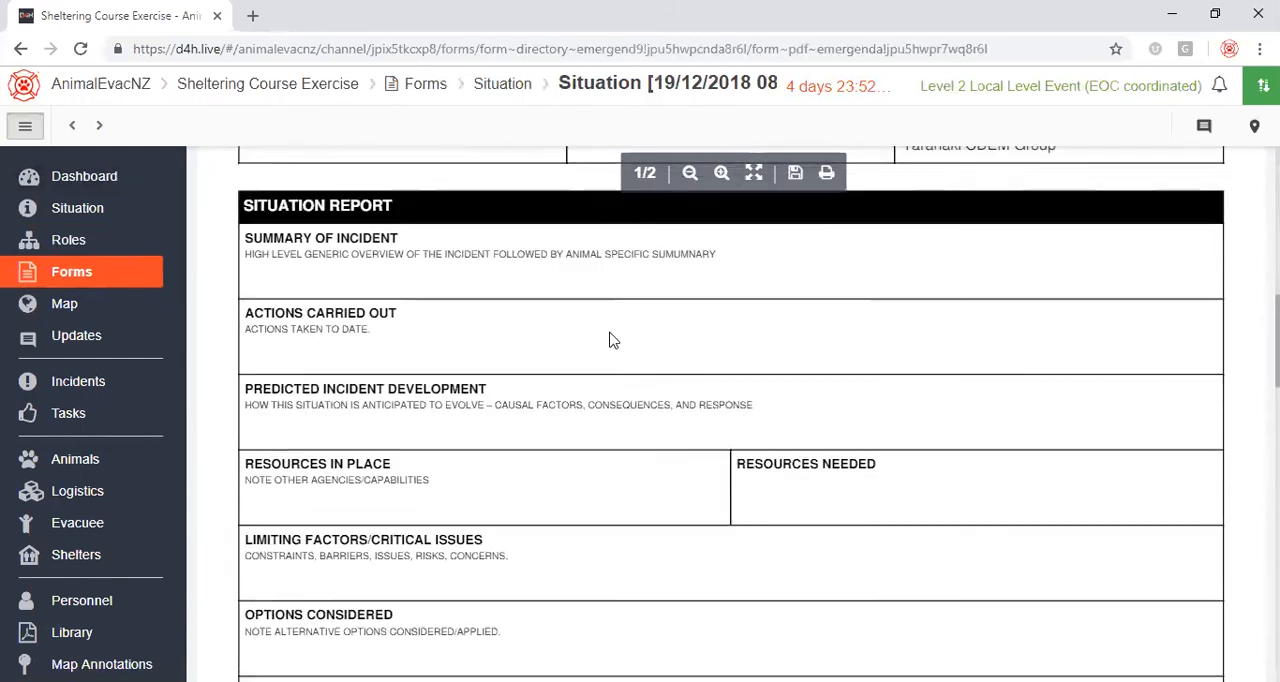
scroll(610, 340, "down", 3)
scroll(600, 340, "up", 8)
scroll(588, 340, "up", 10)
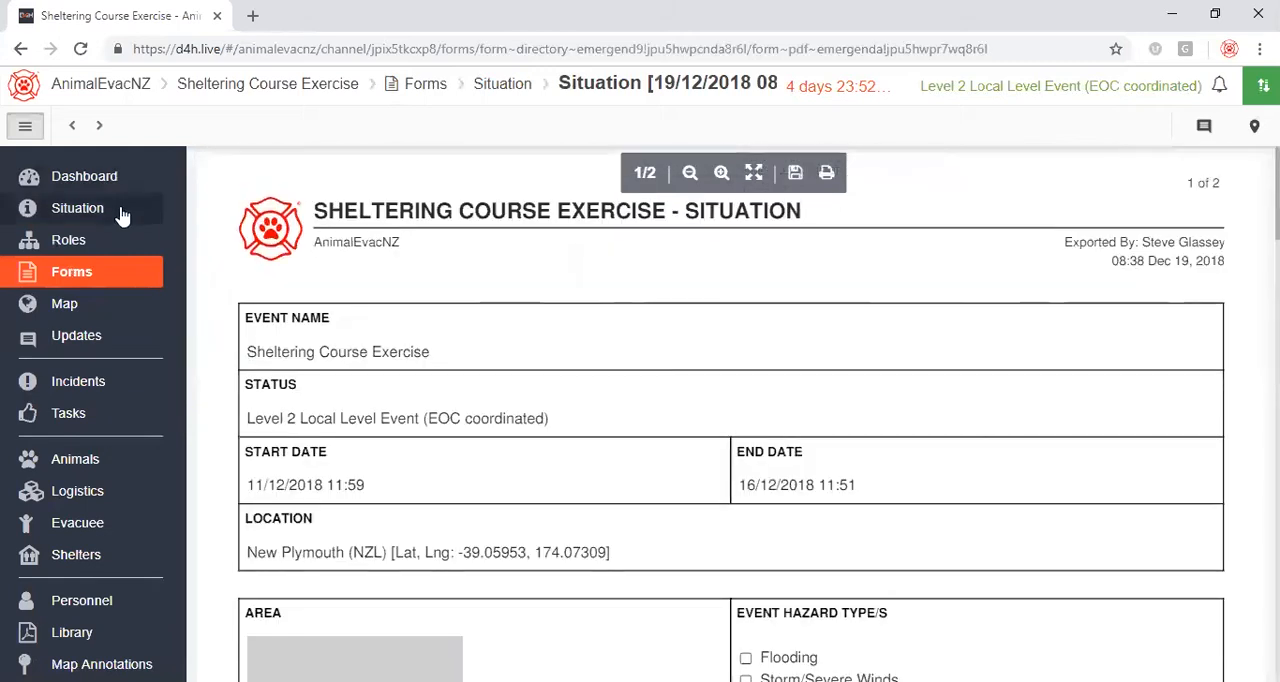
Examine the event map around New Plymouth, including the evacuee, logistics, shelter and situation location markers.
left_click(79, 306)
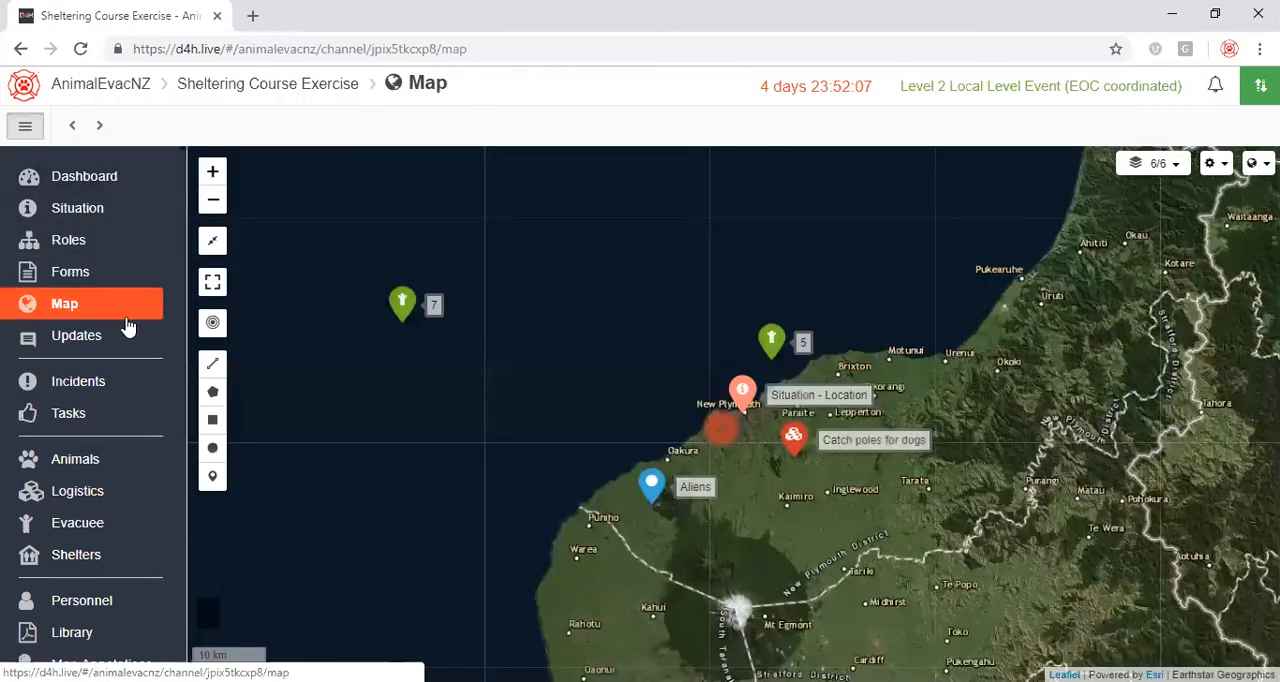
left_click_drag(525, 423, 483, 417)
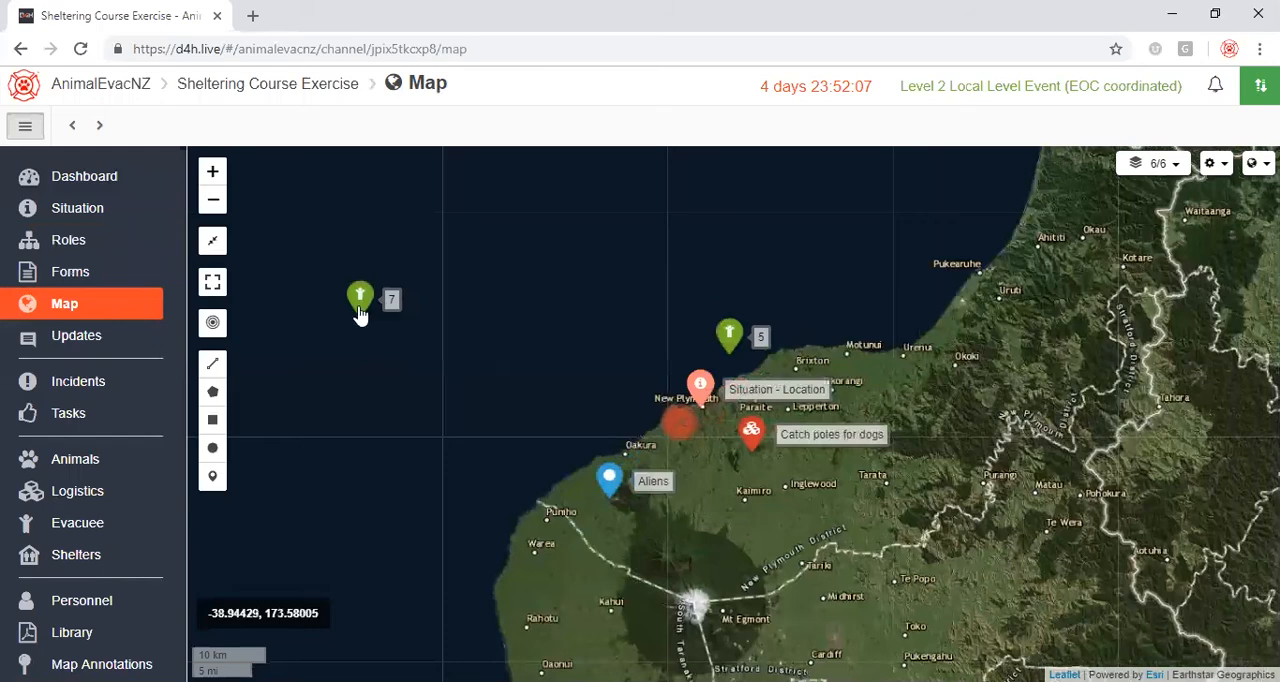
left_click_drag(787, 484, 653, 453)
scroll(608, 446, "up", 1)
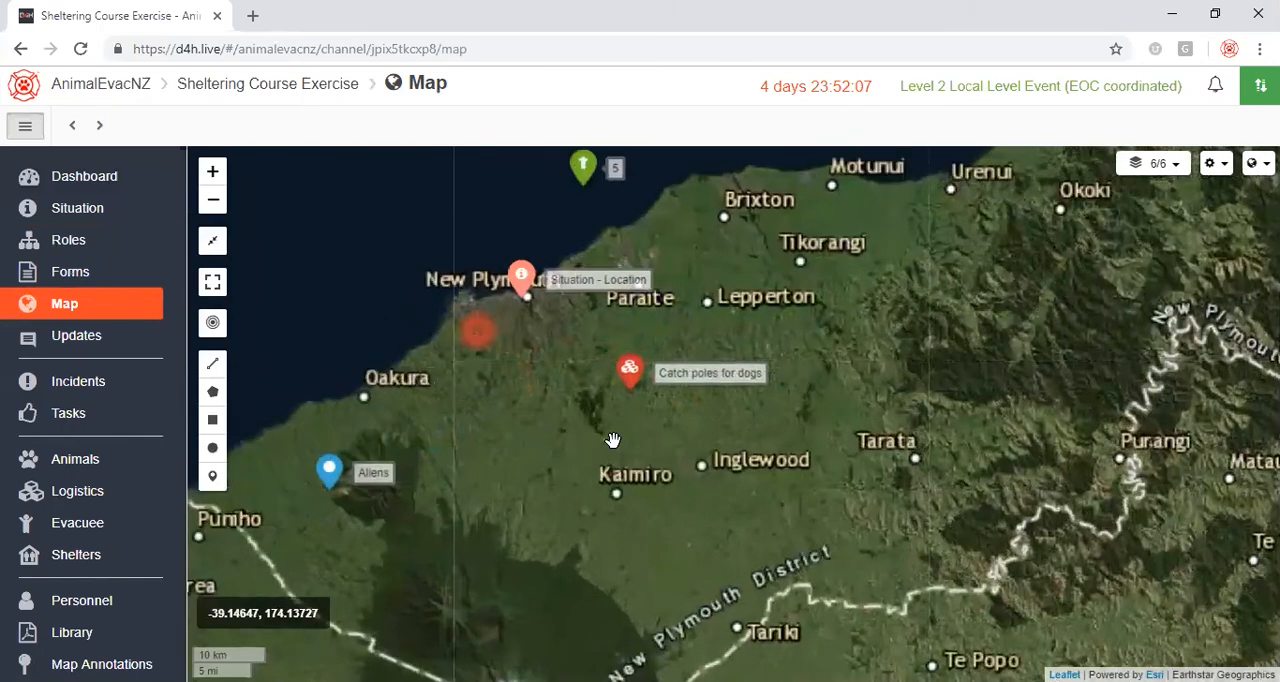
left_click_drag(562, 438, 698, 519)
scroll(683, 502, "up", 1)
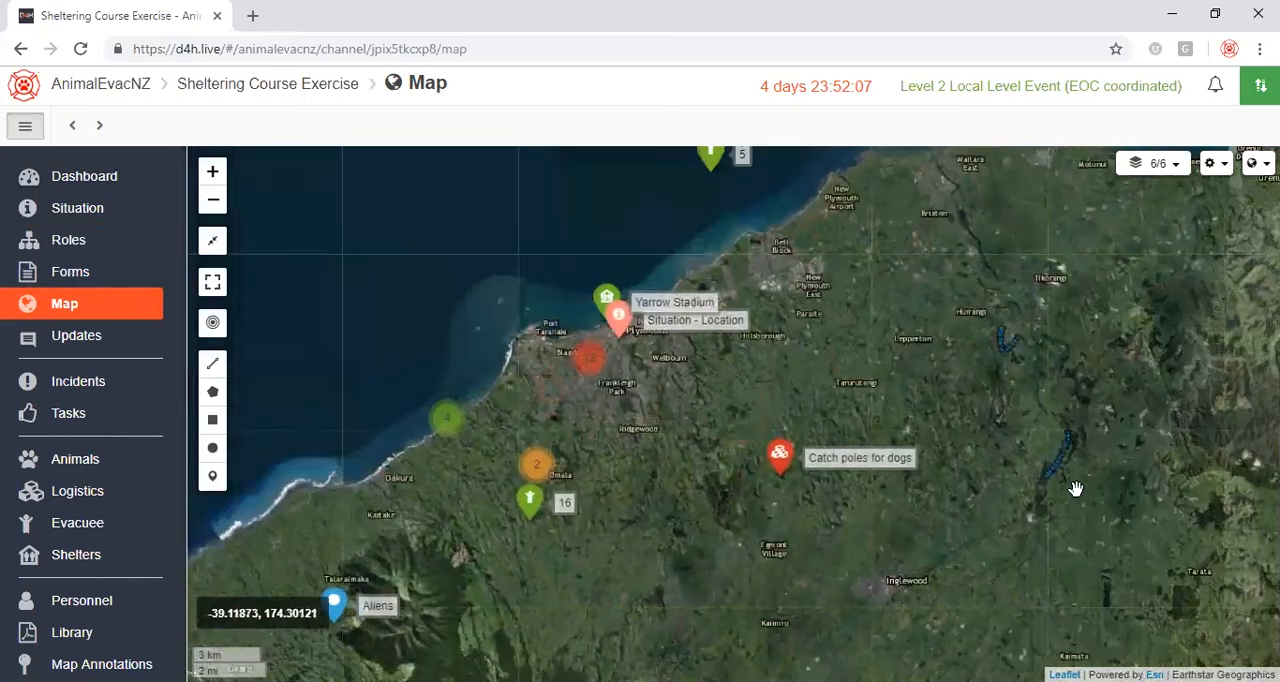
Examine the individual evacuee markers around Lynmouth and Westown on the event map at street level.
left_click_drag(994, 351, 1012, 386)
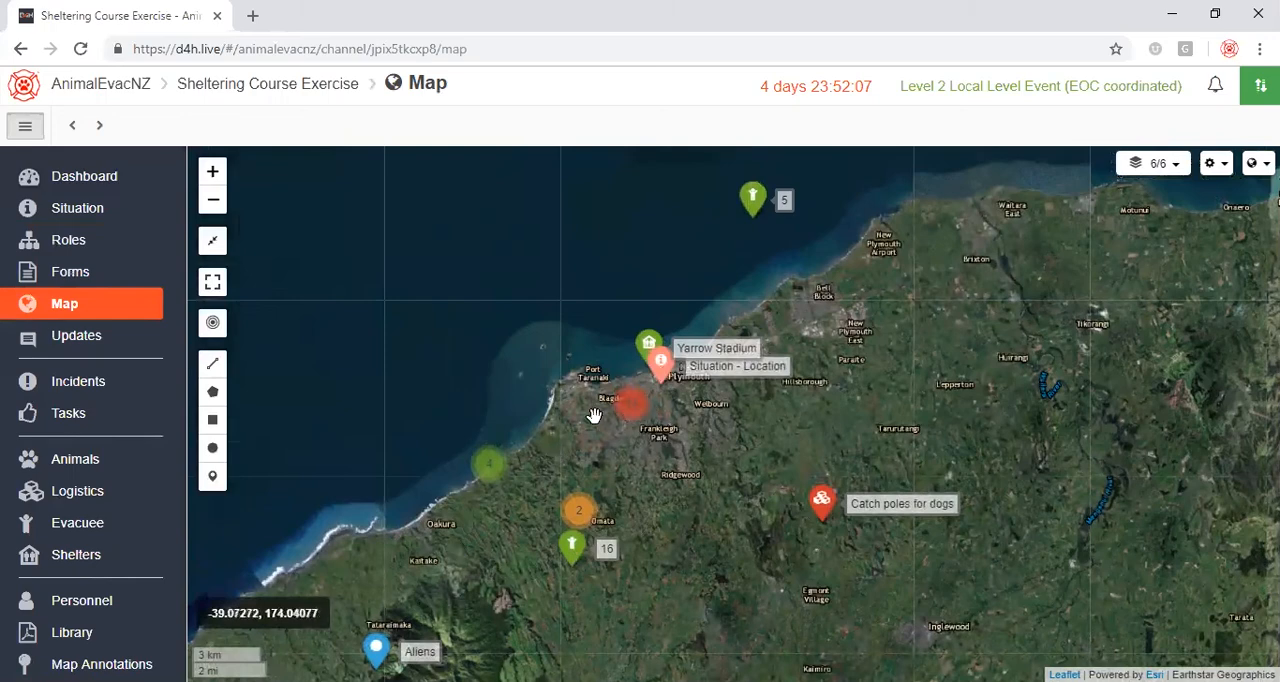
scroll(594, 415, "up", 1)
scroll(625, 423, "up", 1)
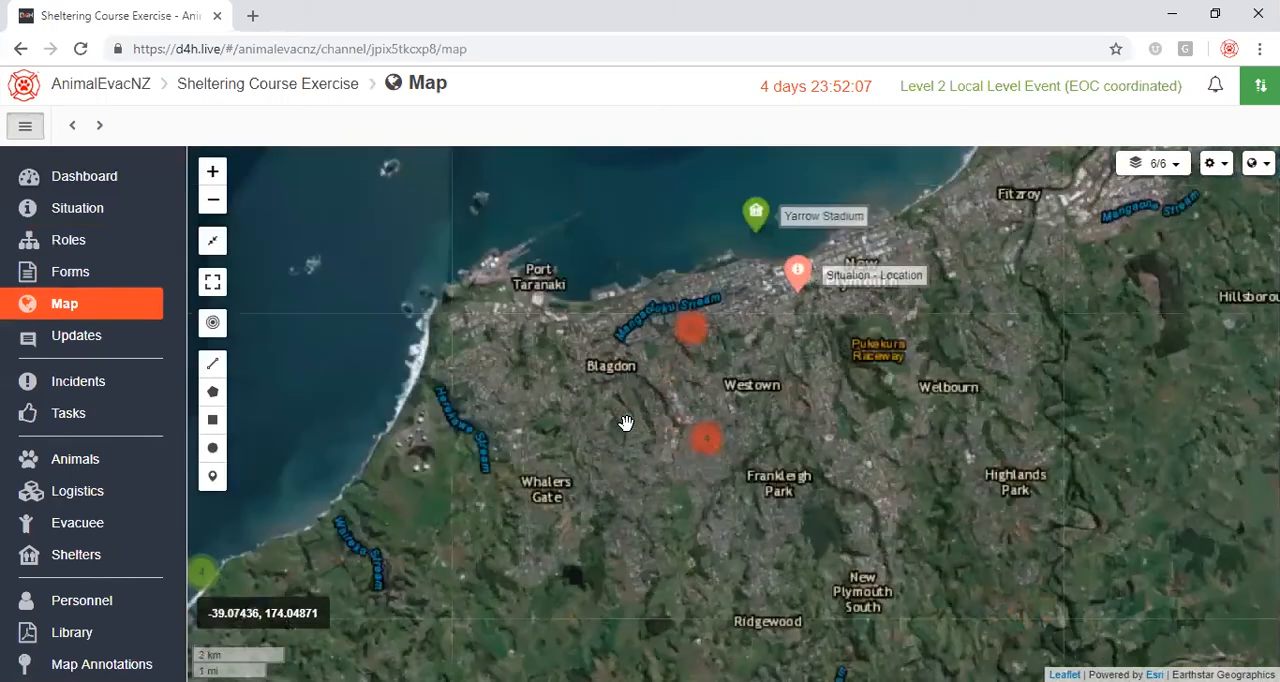
scroll(590, 421, "up", 1)
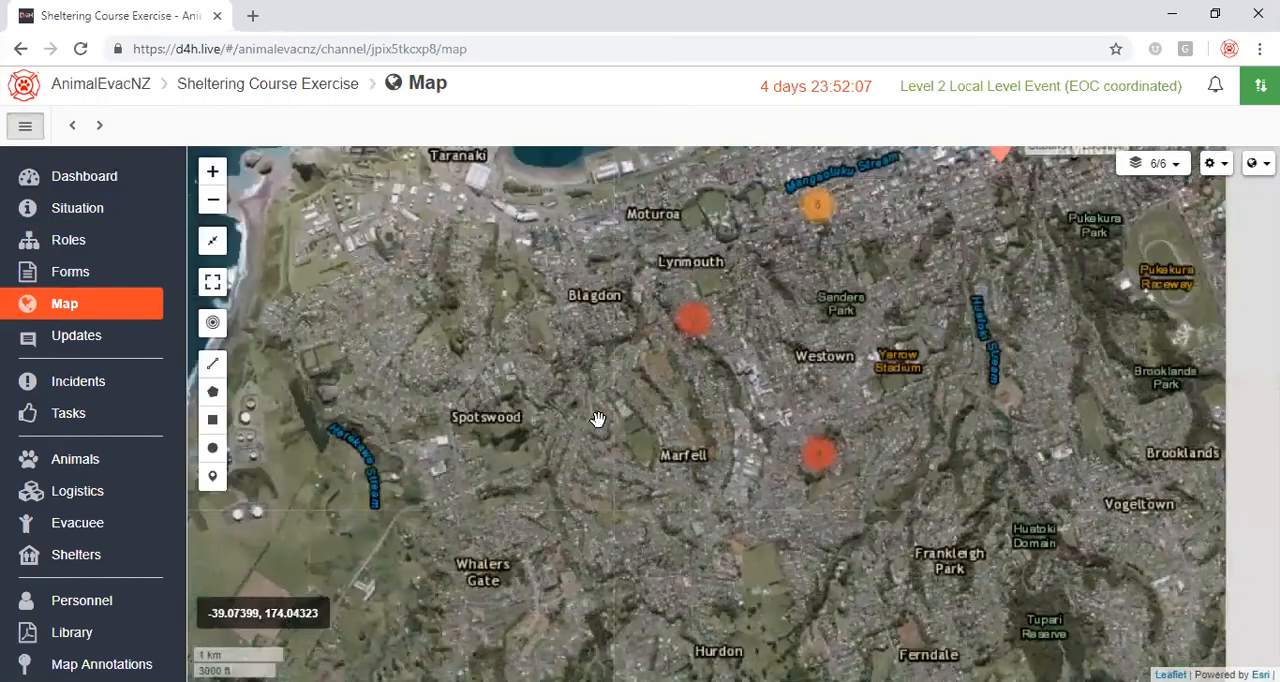
left_click_drag(794, 353, 604, 448)
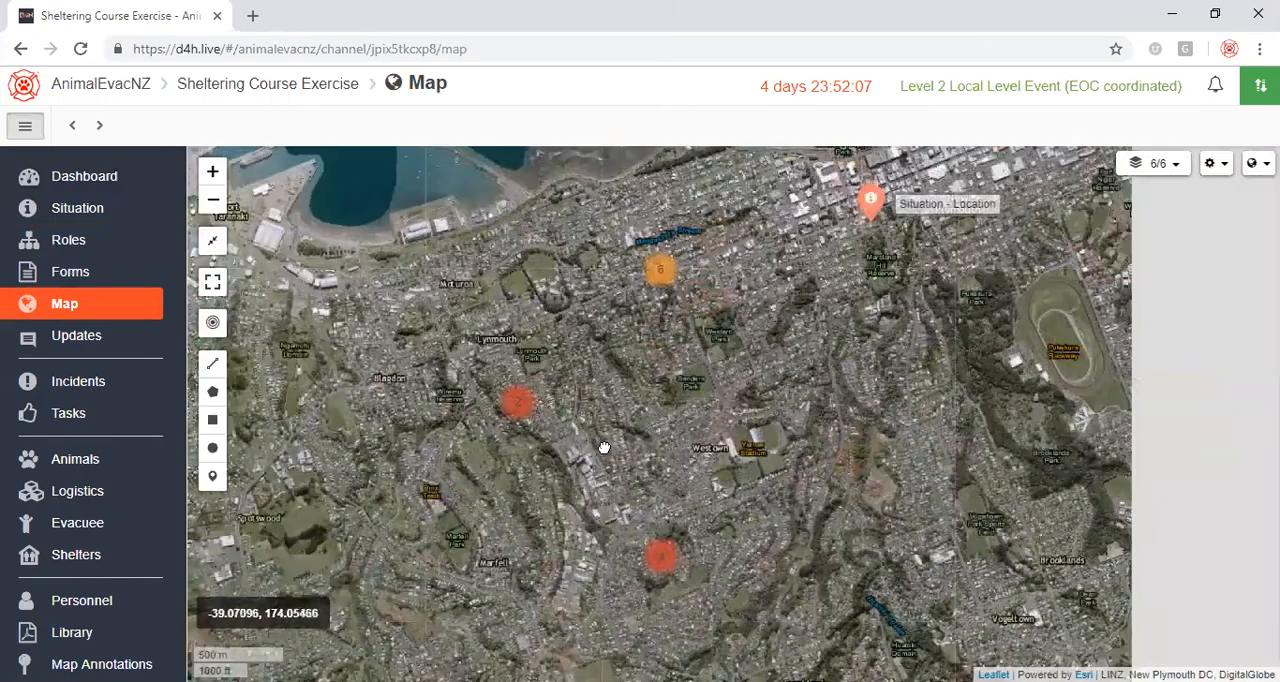
scroll(640, 438, "up", 1)
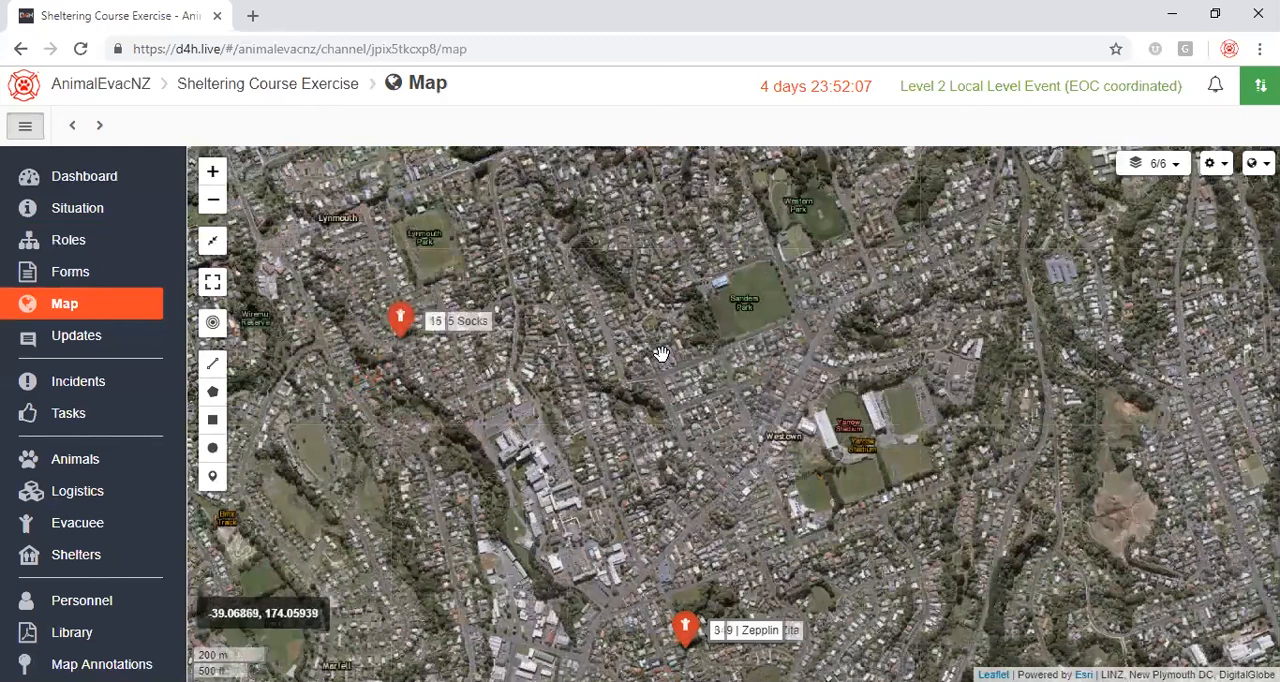
left_click_drag(661, 354, 672, 312)
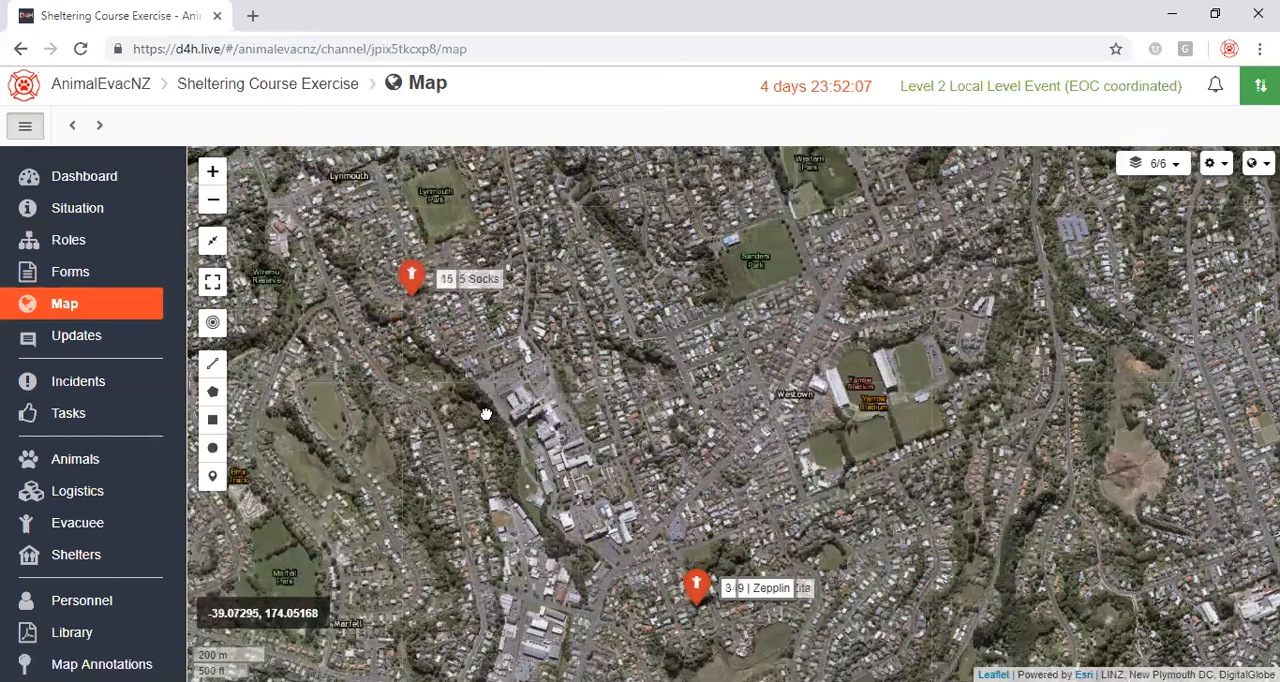
left_click_drag(486, 413, 521, 368)
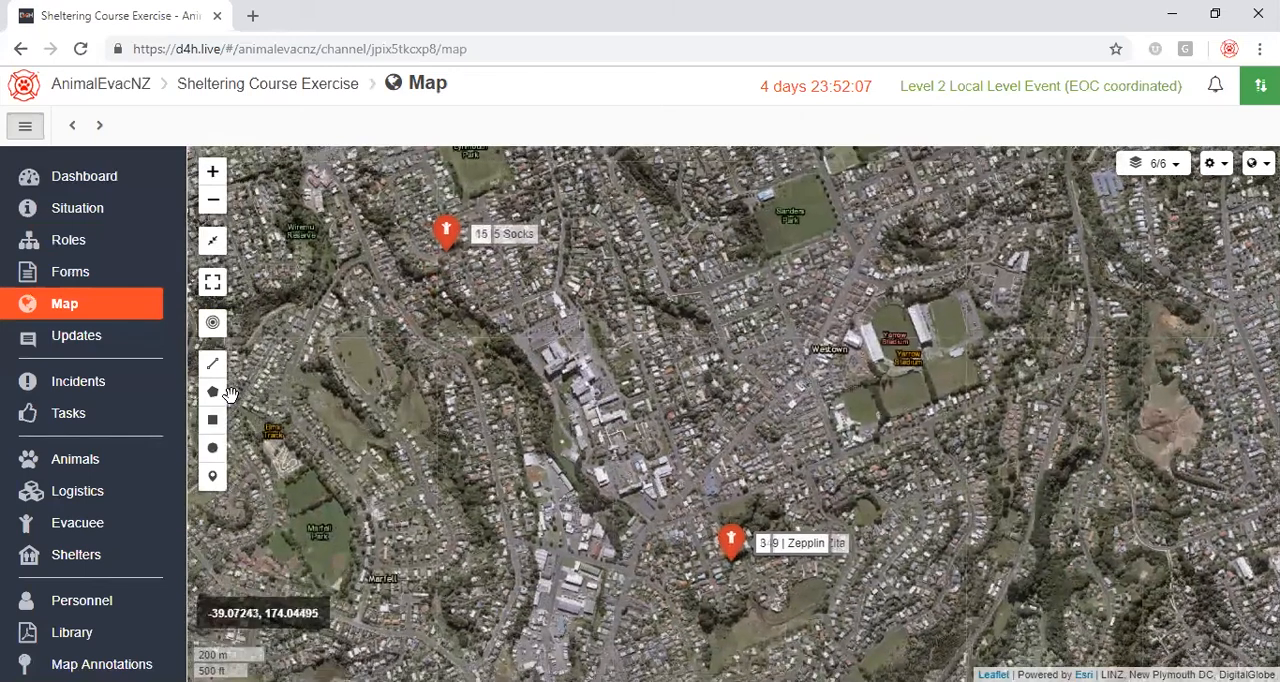
Read through the Caffeine request in the logistics records and view the list of shelters.
left_click(84, 502)
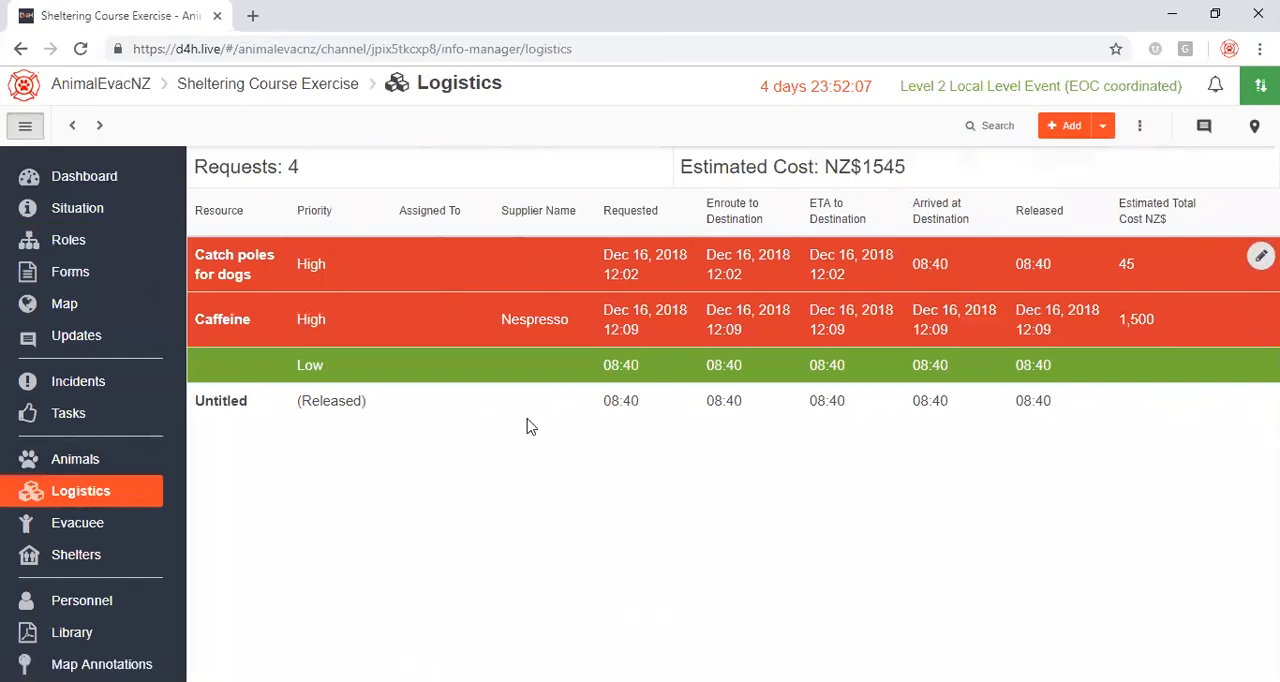
left_click(439, 323)
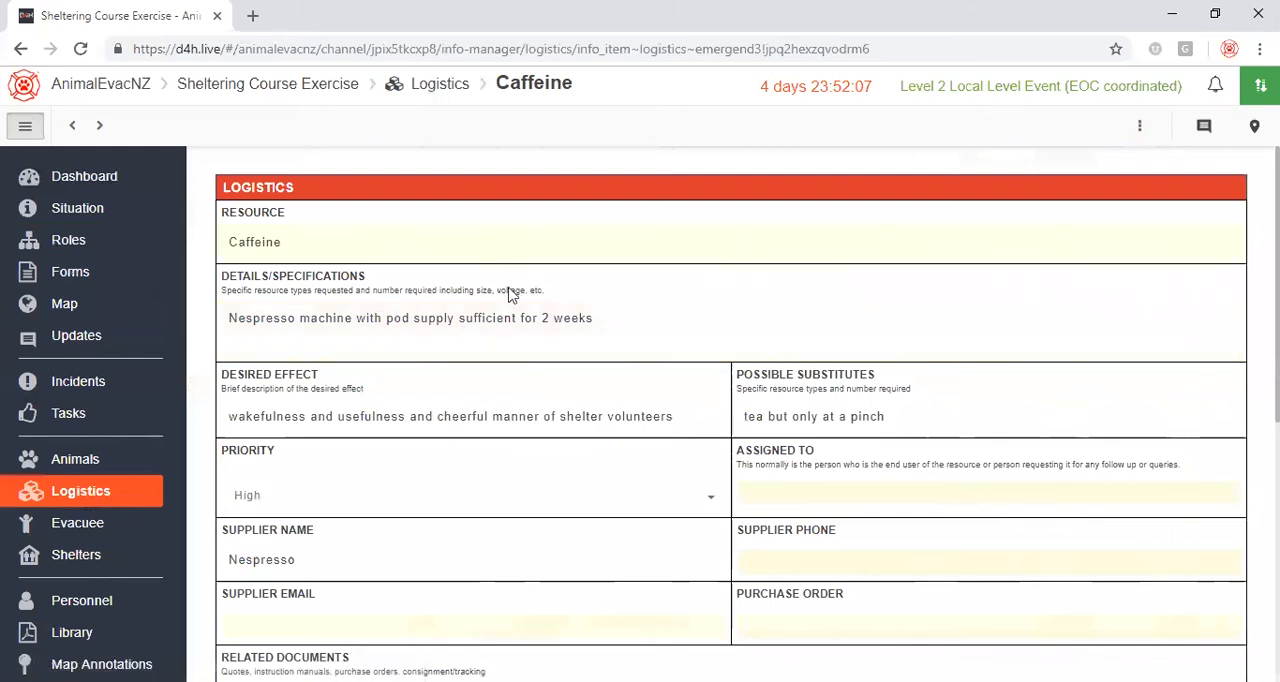
scroll(500, 326, "down", 5)
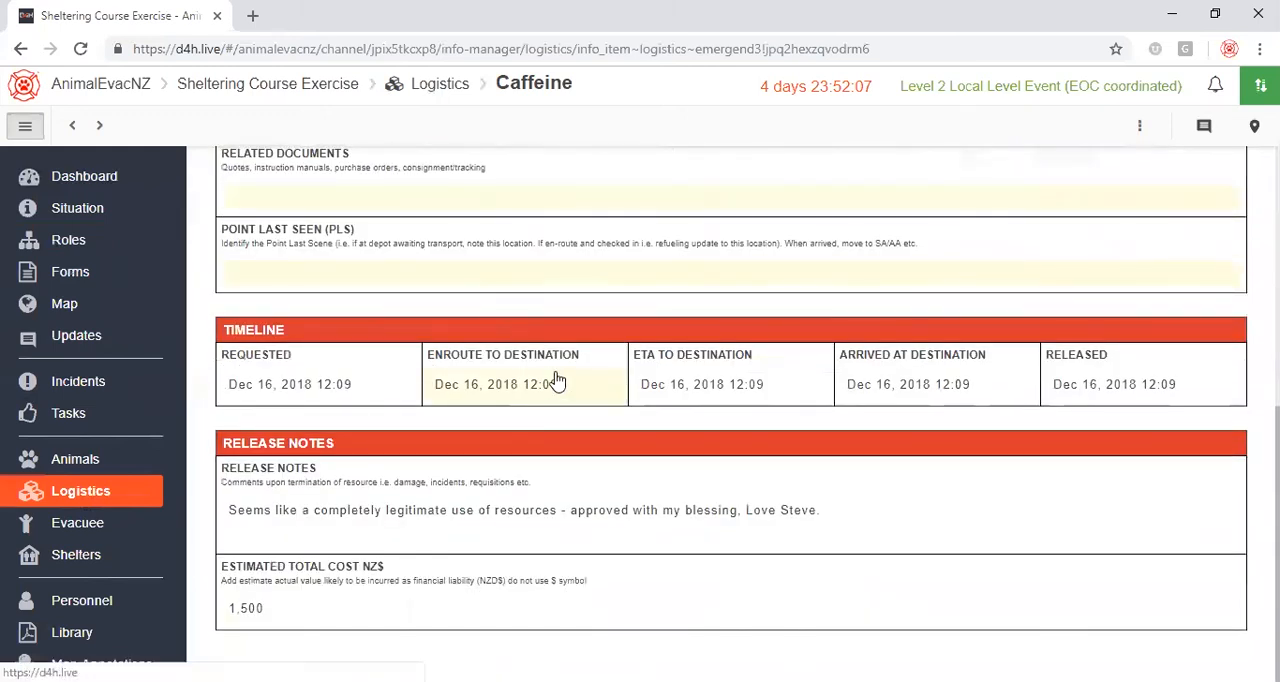
scroll(506, 349, "up", 5)
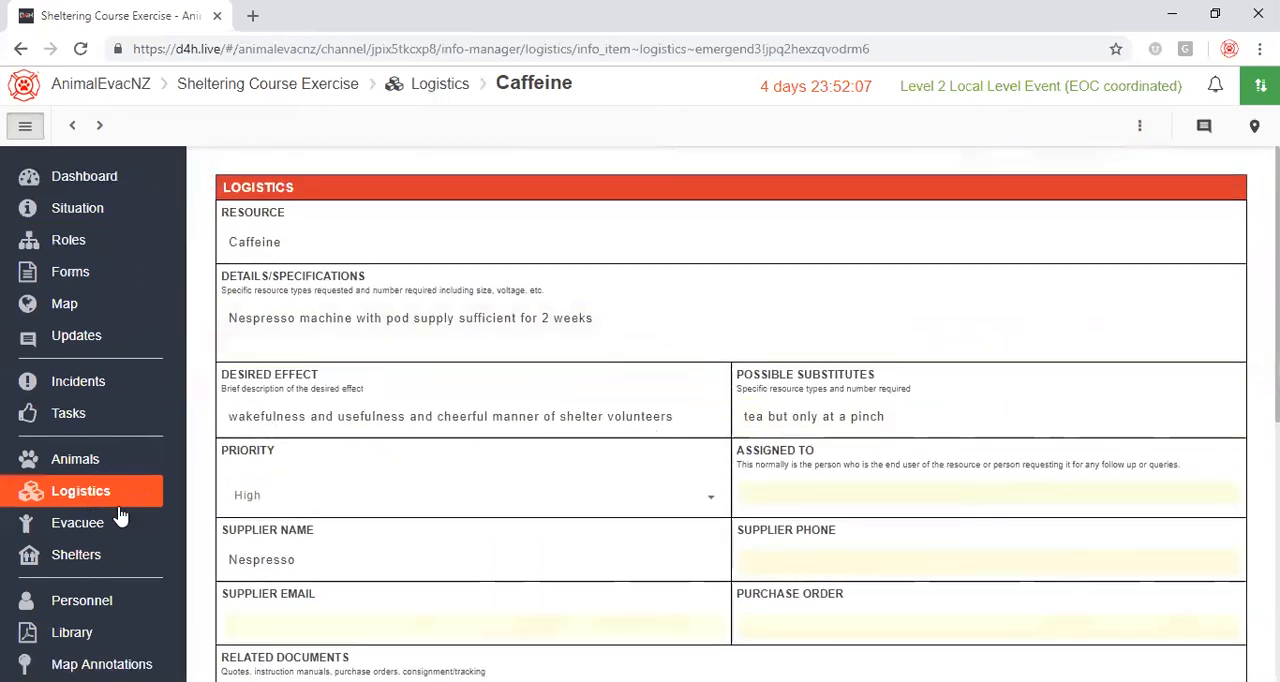
left_click(90, 554)
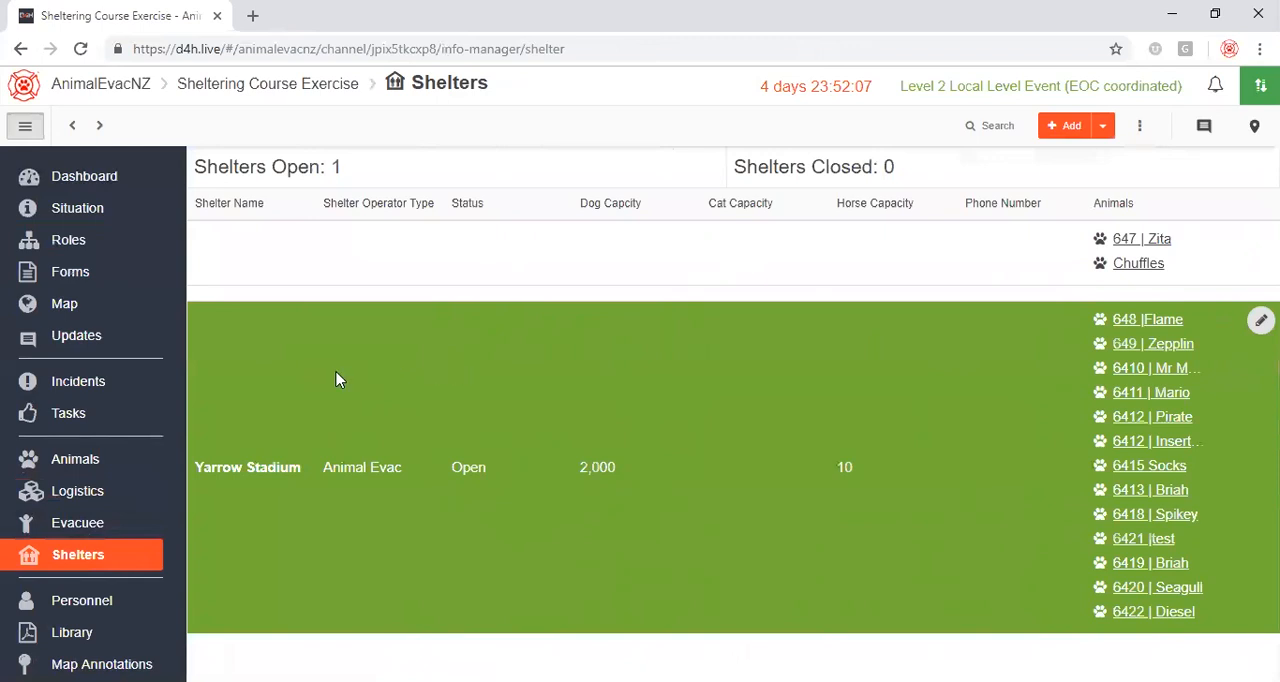
View the Animal Welfare Act 1999 from the library's Animal Laws & Govt Documents folder and return to the dashboard.
left_click(77, 640)
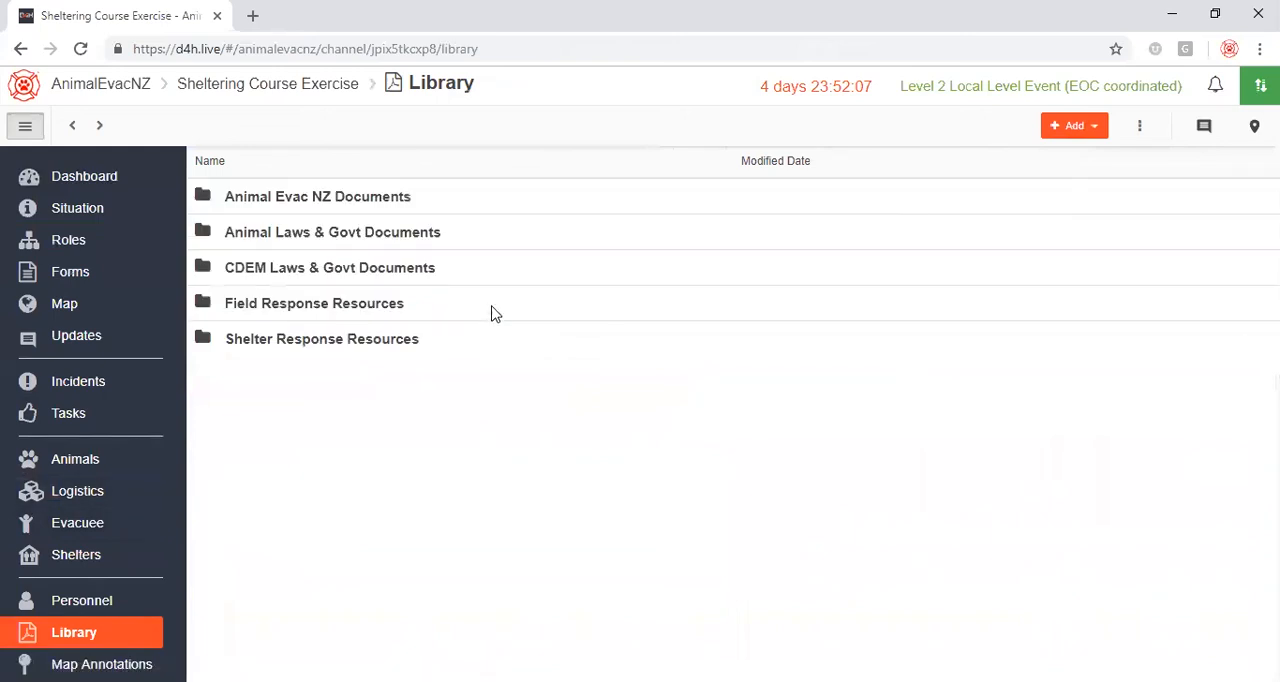
left_click(341, 232)
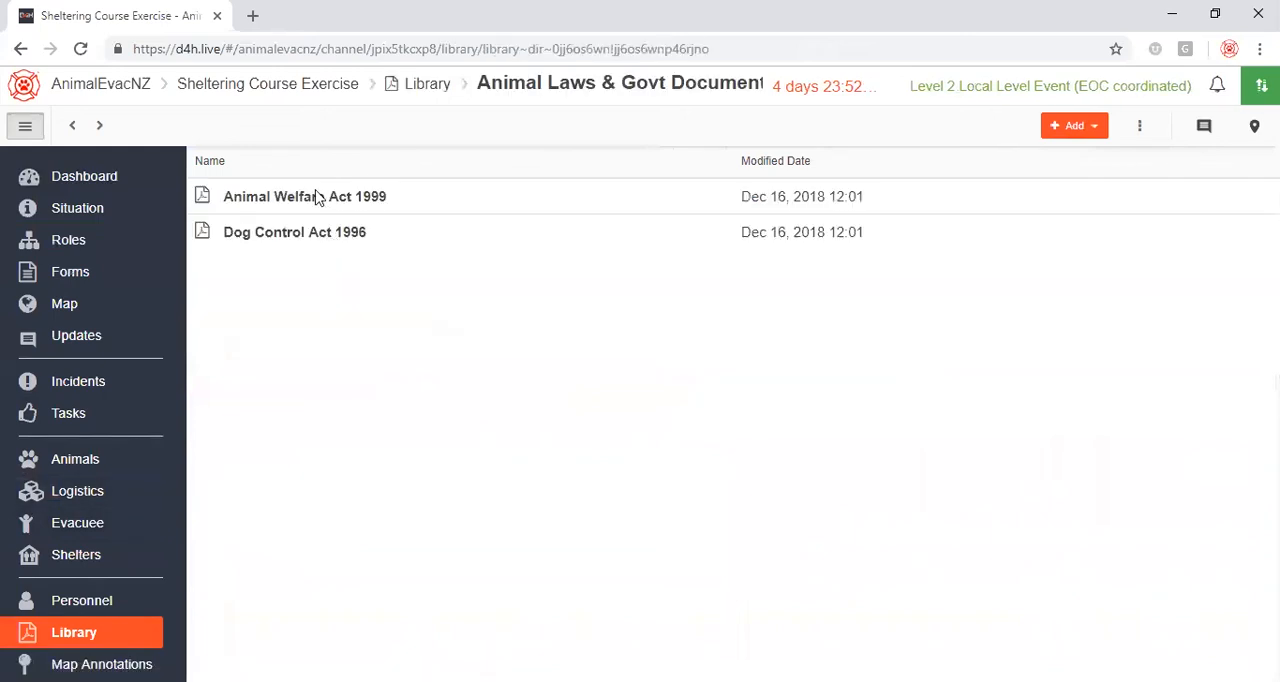
left_click(316, 197)
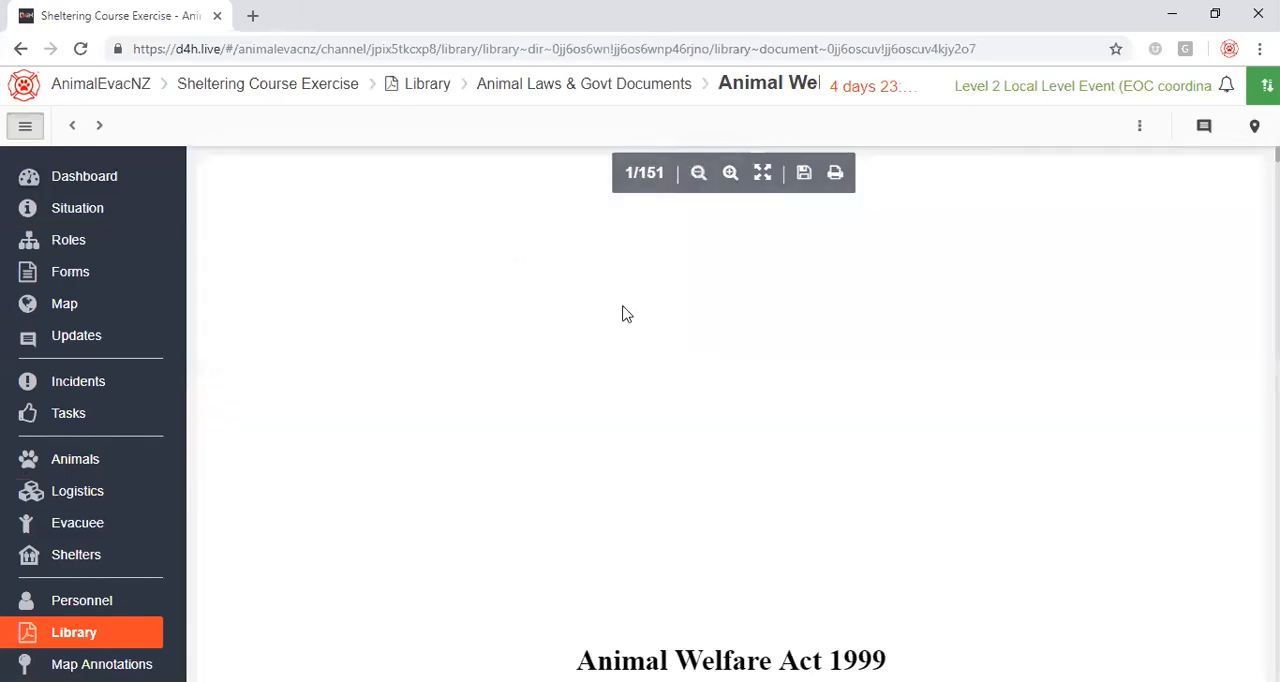
left_click(86, 194)
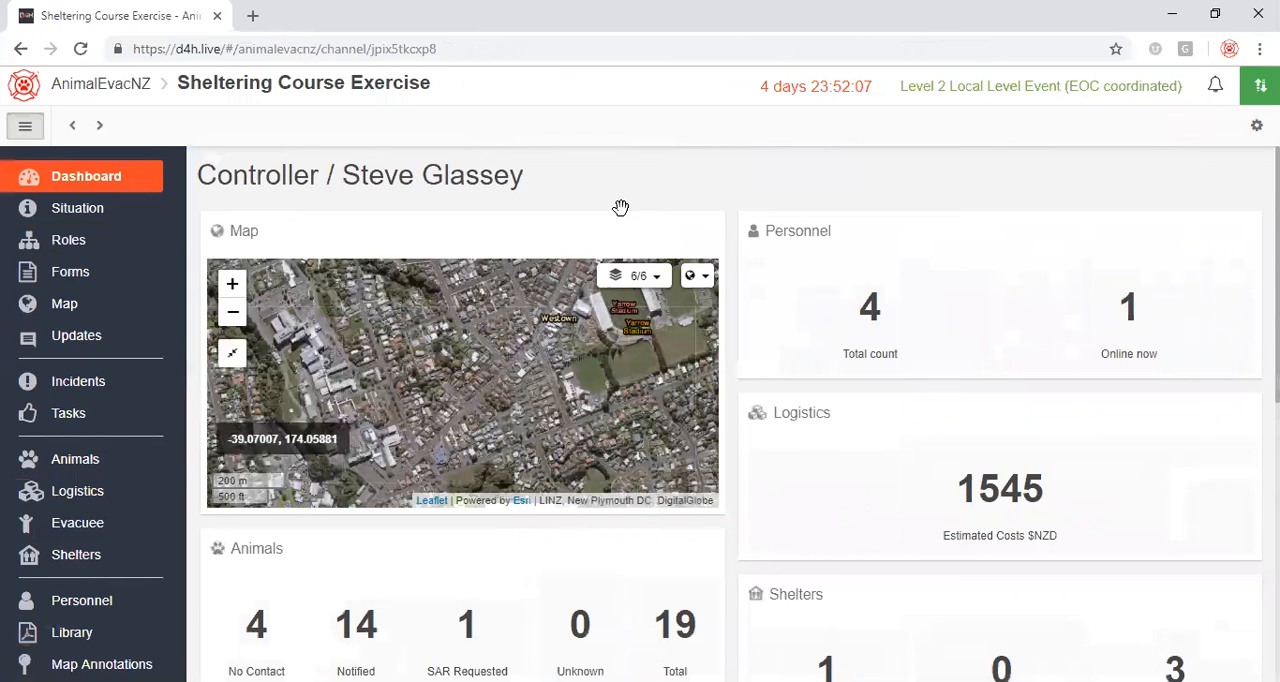
Try selecting the Green handling code in the animal record 643 | Thrash, and return to the animals list.
left_click(85, 458)
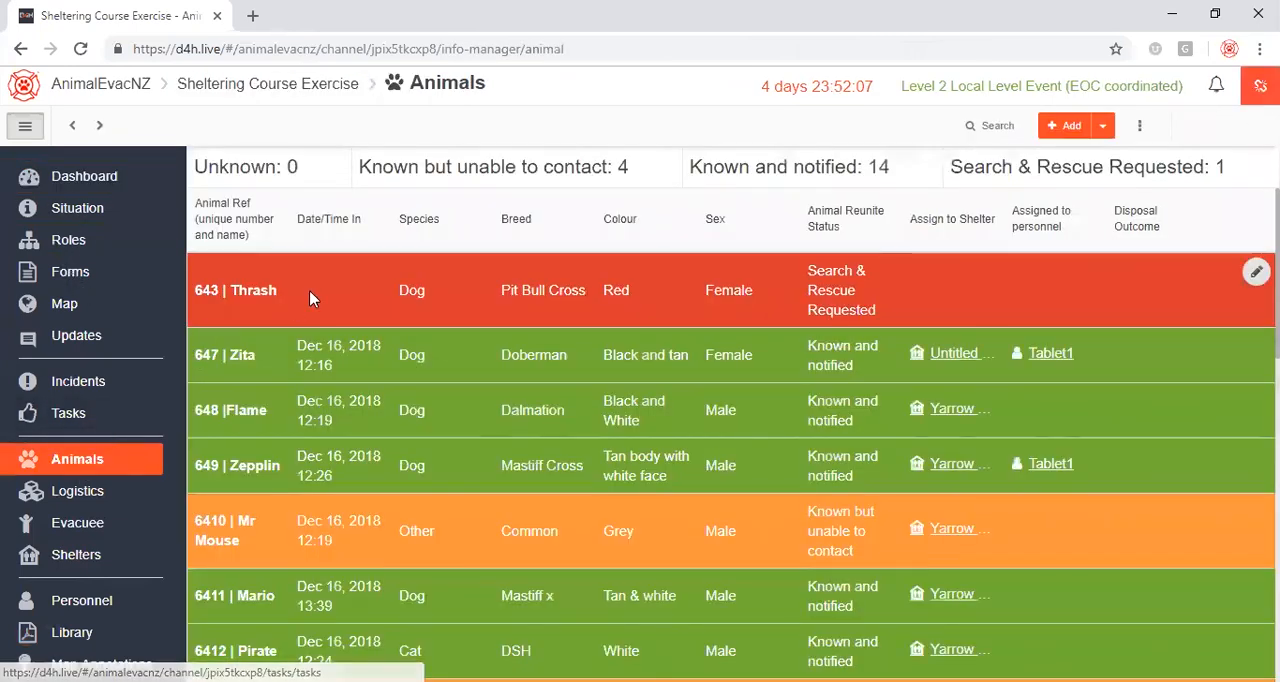
left_click(310, 296)
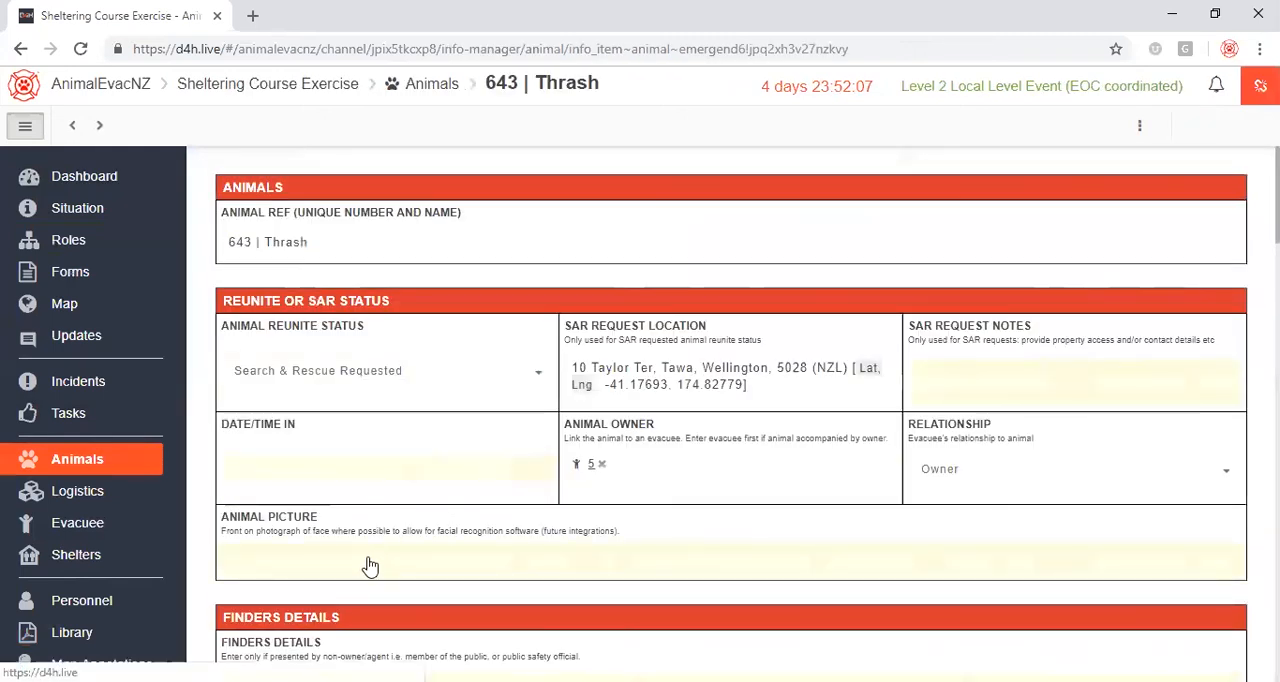
scroll(375, 500, "down", 3)
scroll(397, 443, "down", 4)
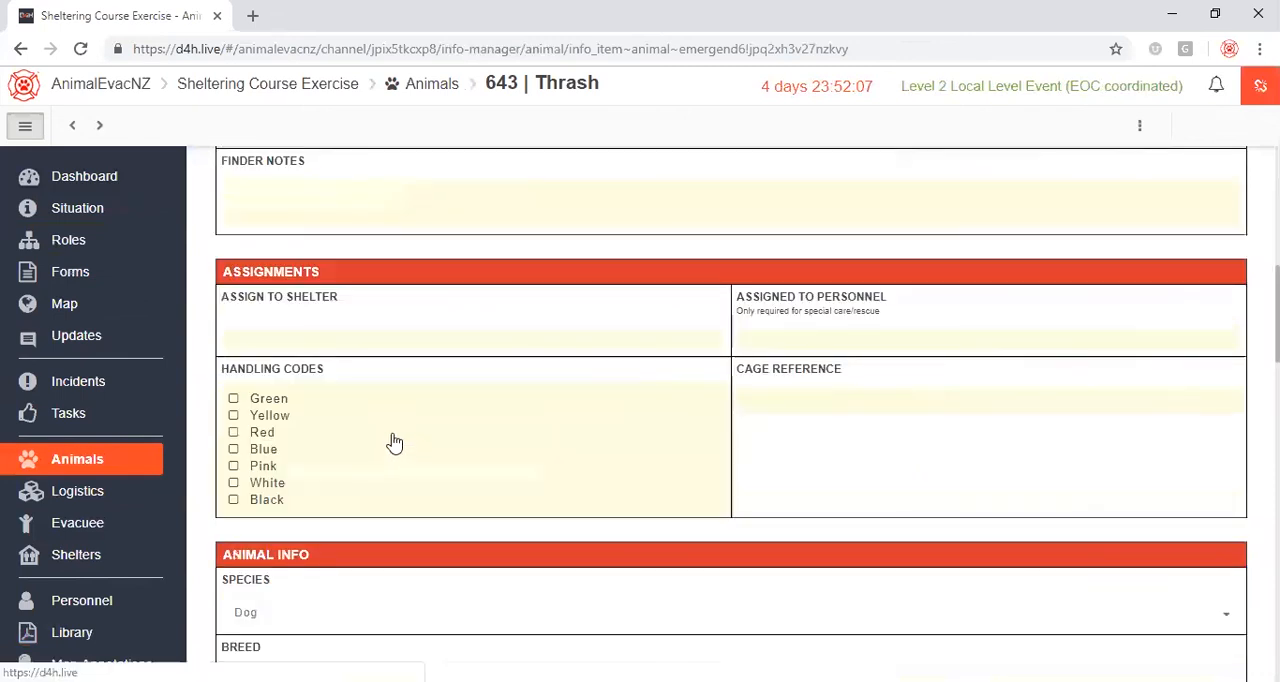
left_click(232, 410)
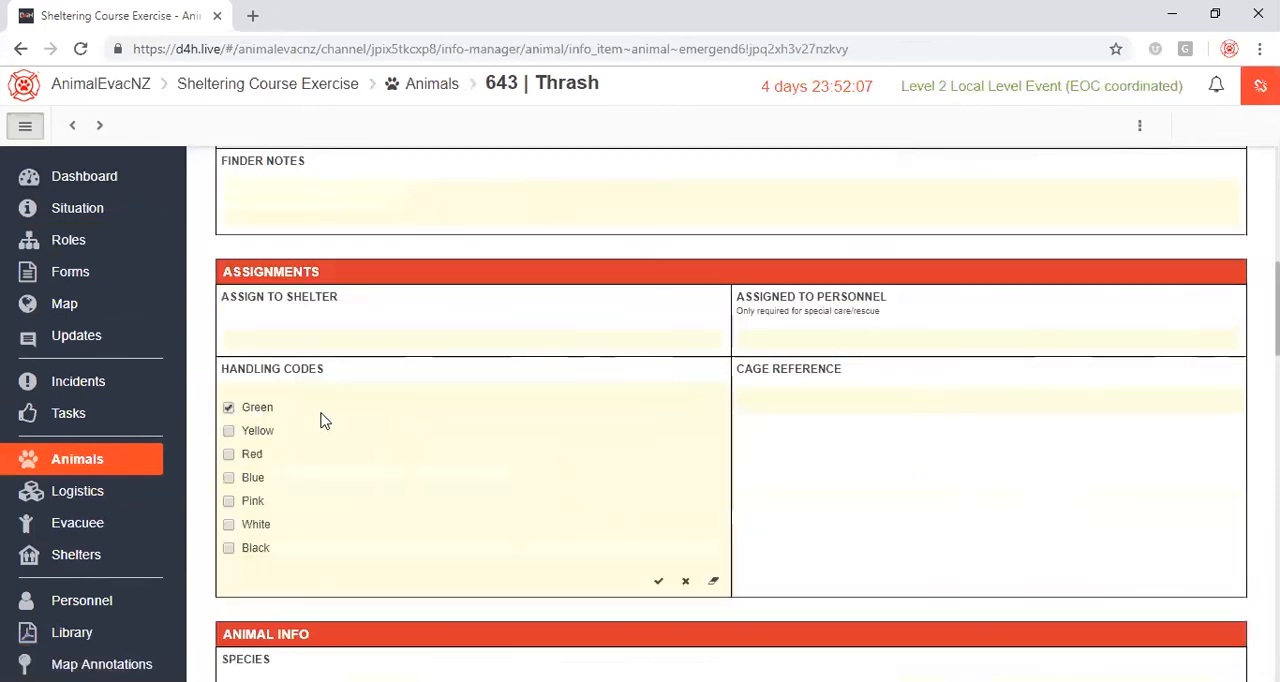
left_click(104, 462)
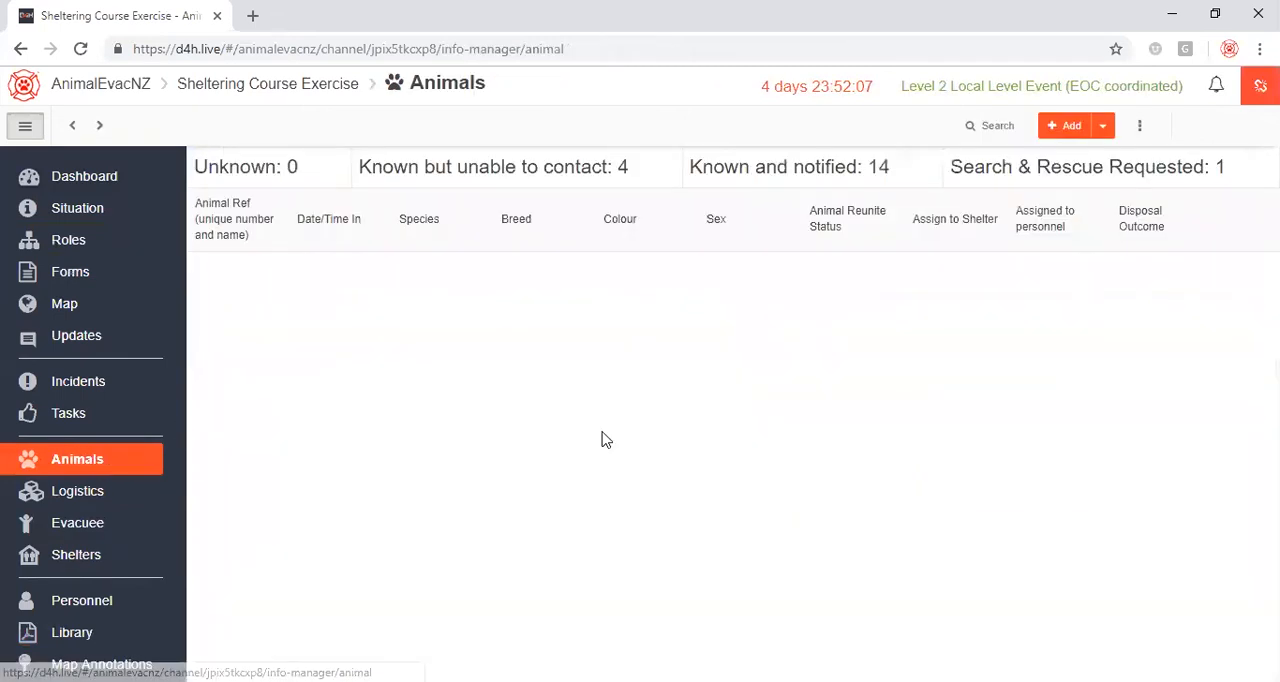